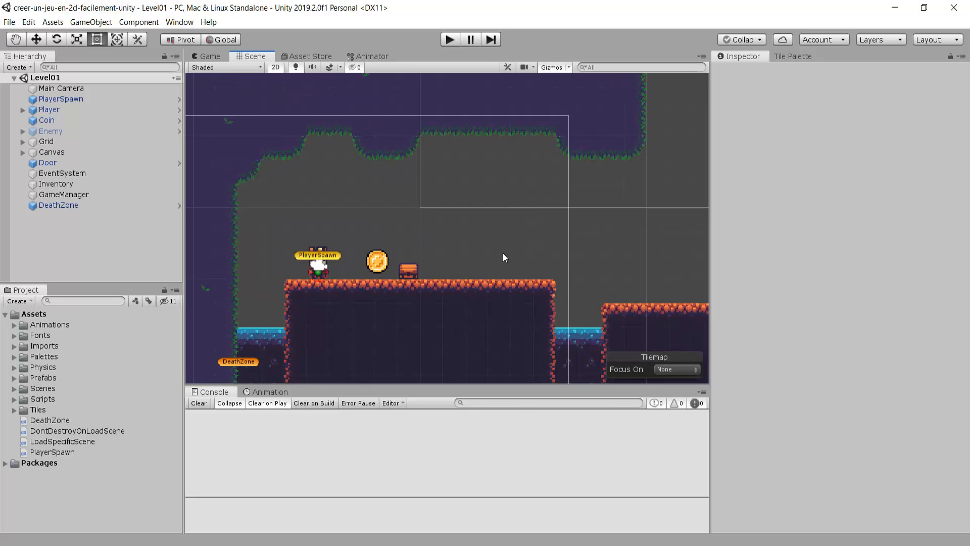
Enlarge the scene view by narrowing the hierarchy and inspector areas on both sides
scroll(502, 257, "down", 1)
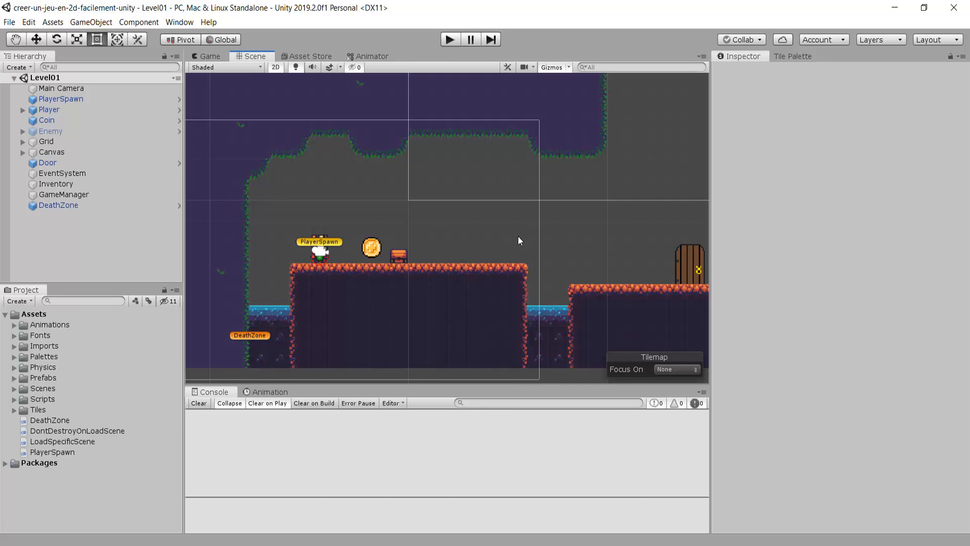
scroll(421, 186, "up", 1)
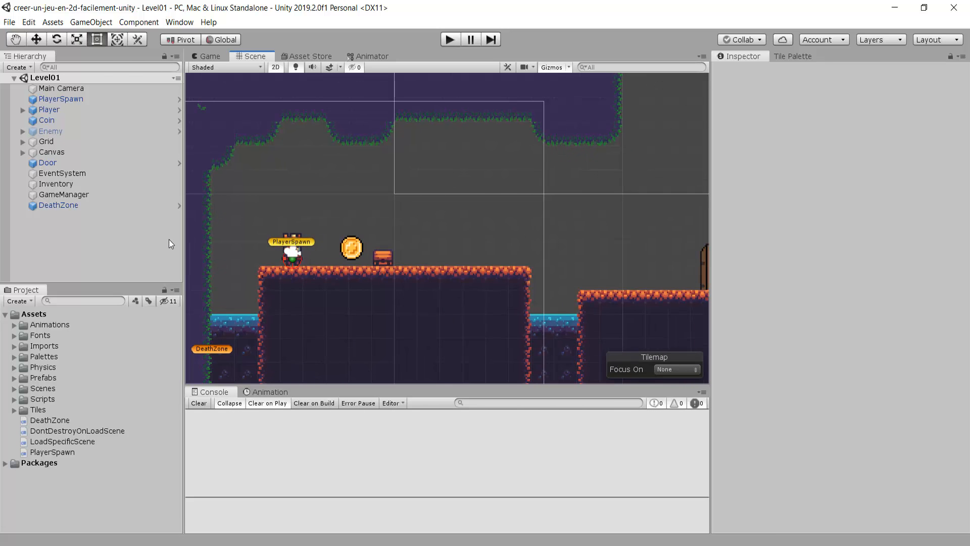
left_click_drag(184, 243, 156, 243)
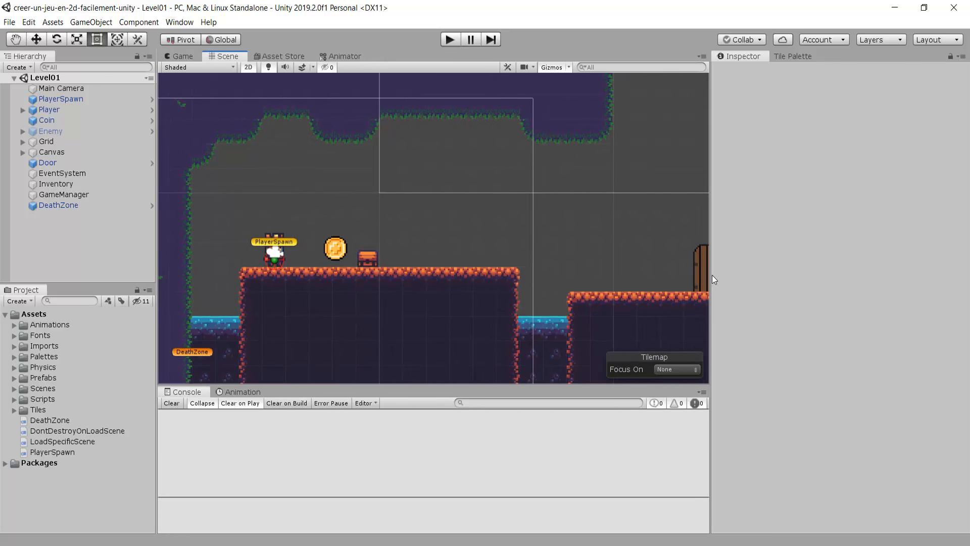
left_click_drag(711, 275, 763, 277)
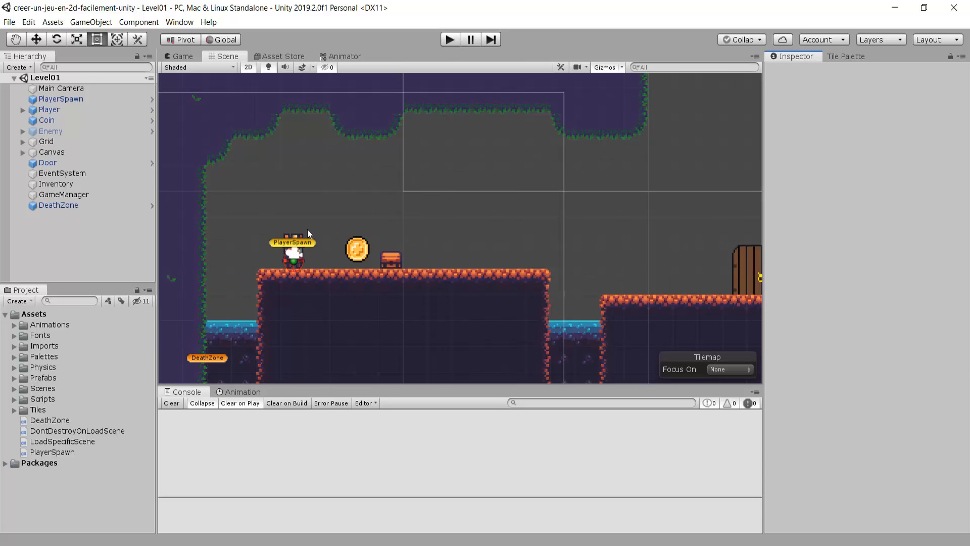
Examine the Level01 layout from the player spawn to the door, including the DeathZone trigger under the water pits
scroll(307, 229, "up", 10)
middle_click_drag(450, 156, 408, 96)
scroll(407, 96, "down", 7)
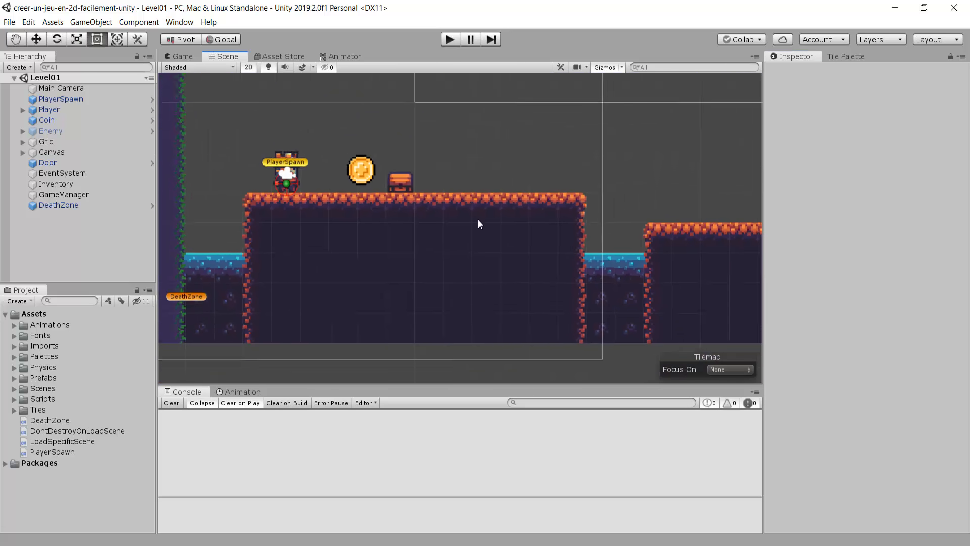
scroll(478, 222, "down", 5)
left_click(327, 263)
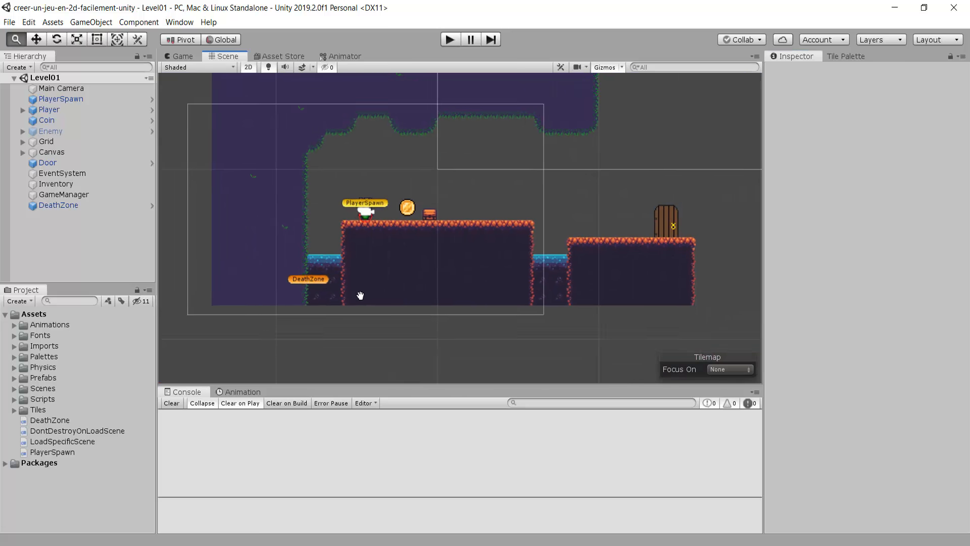
scroll(492, 250, "up", 3)
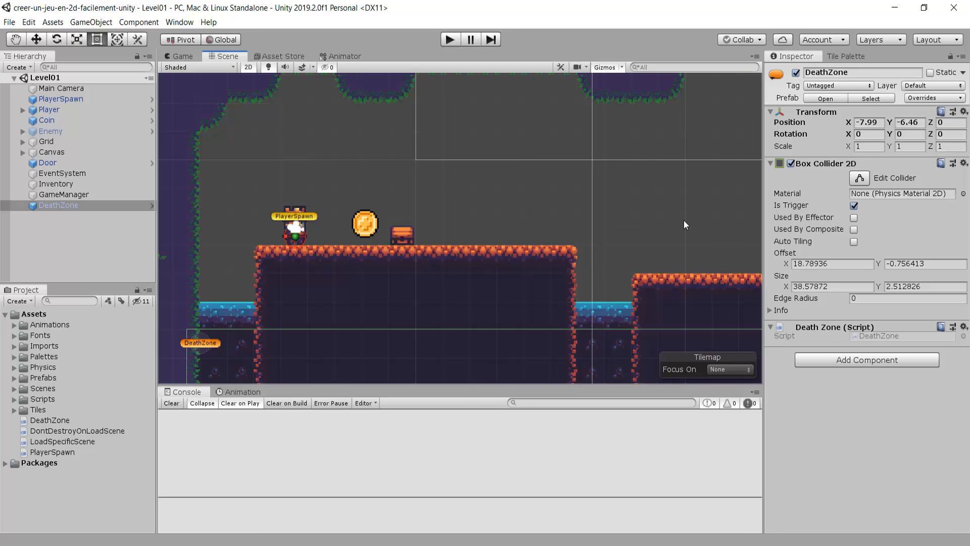
middle_click_drag(649, 256, 586, 260)
scroll(579, 261, "down", 3)
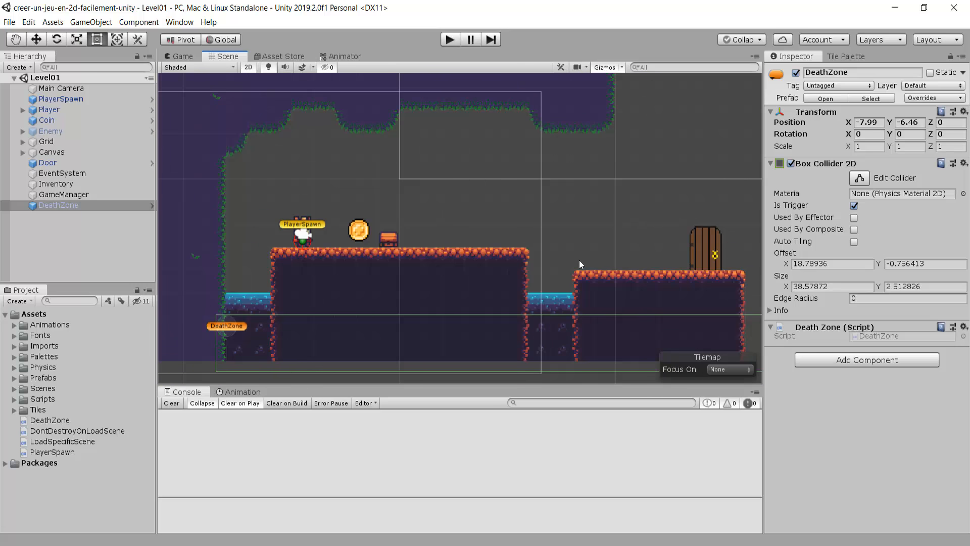
scroll(559, 235, "up", 4)
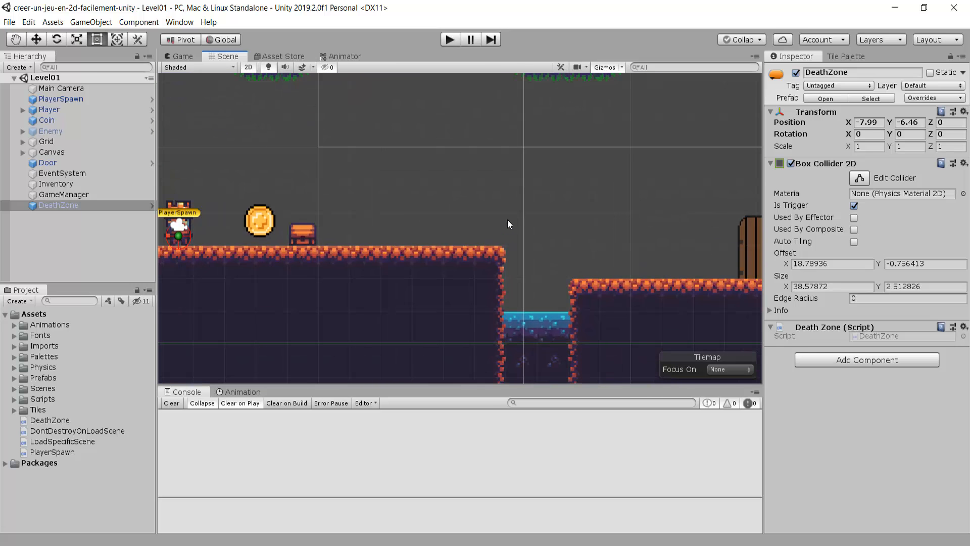
scroll(485, 223, "down", 3)
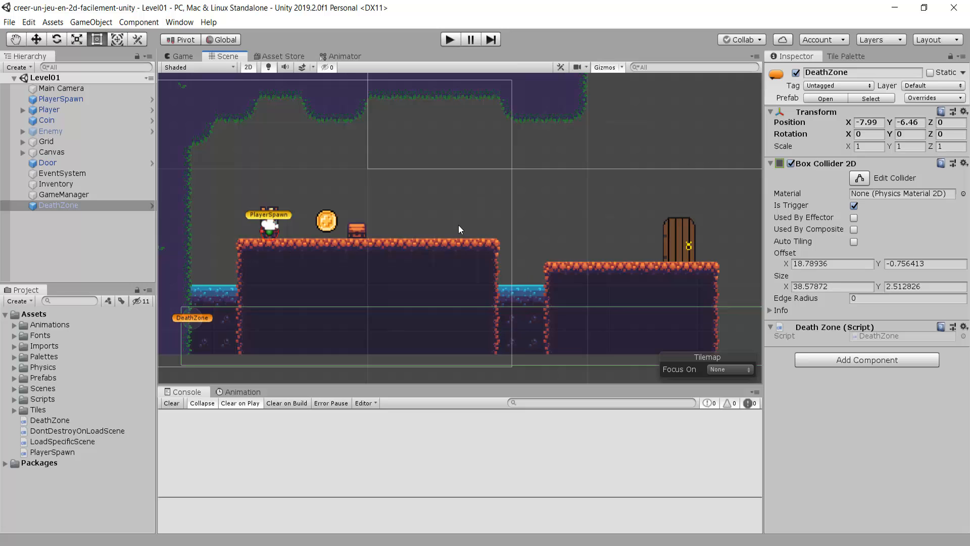
scroll(490, 220, "up", 2)
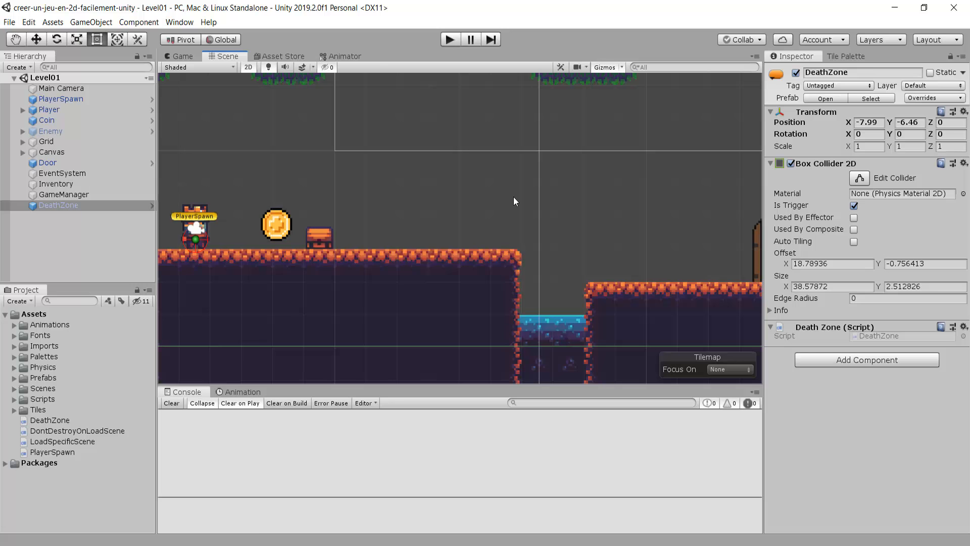
scroll(515, 258, "down", 5)
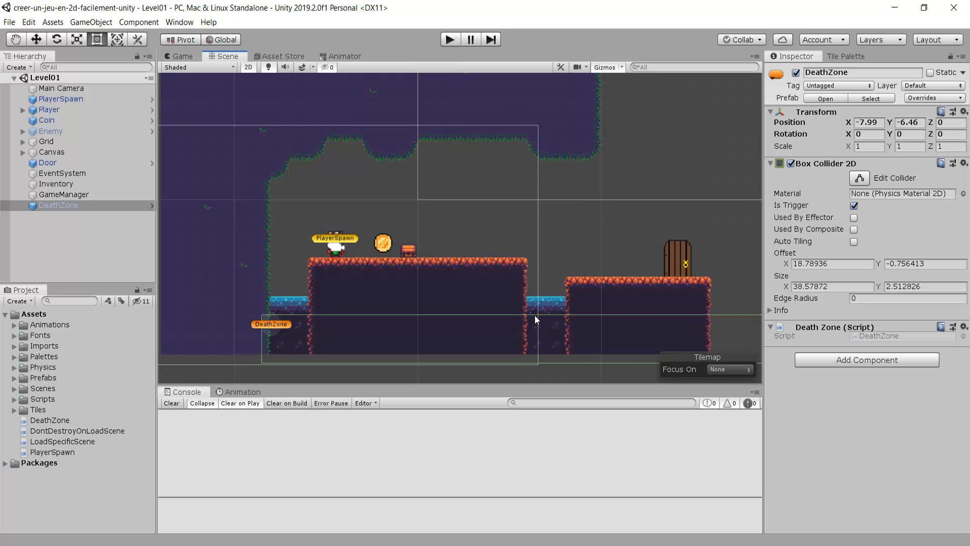
left_click(502, 258)
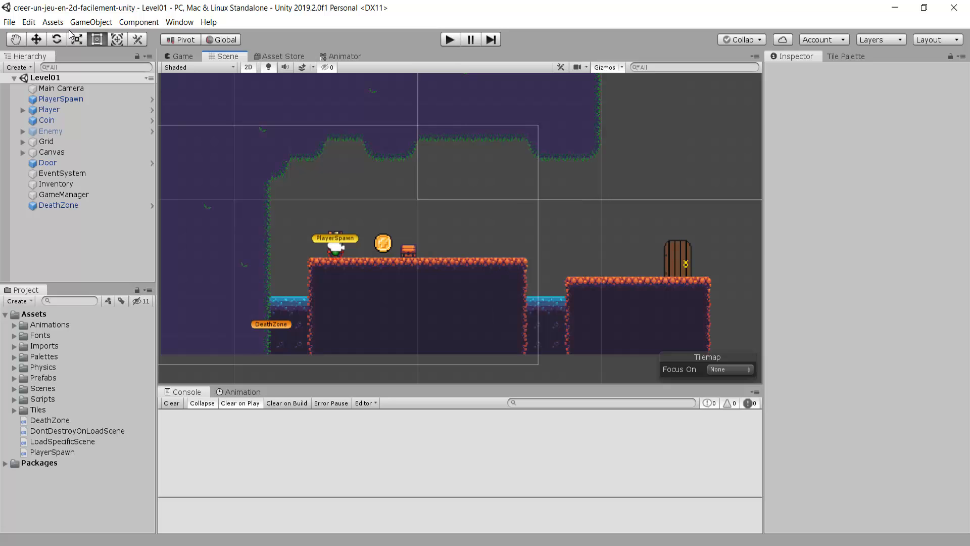
Create an empty game object in Level01 and set its position to X 0, Y 0, Z 0
left_click(89, 22)
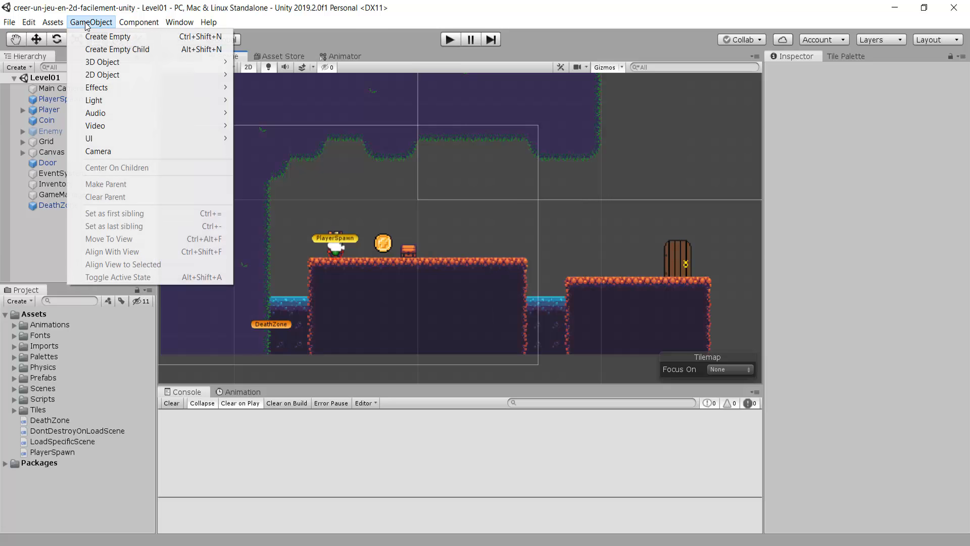
left_click(107, 37)
scroll(540, 157, "up", 3)
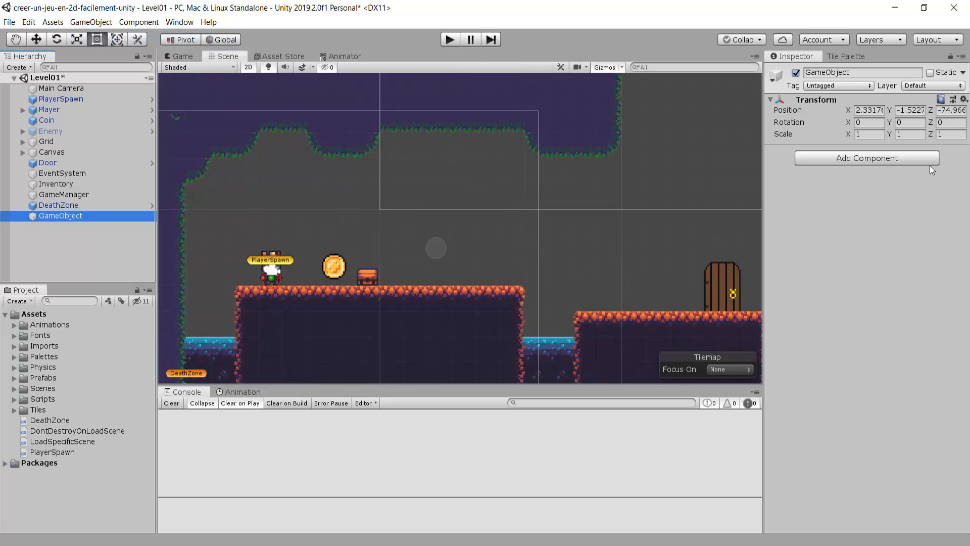
left_click(857, 110)
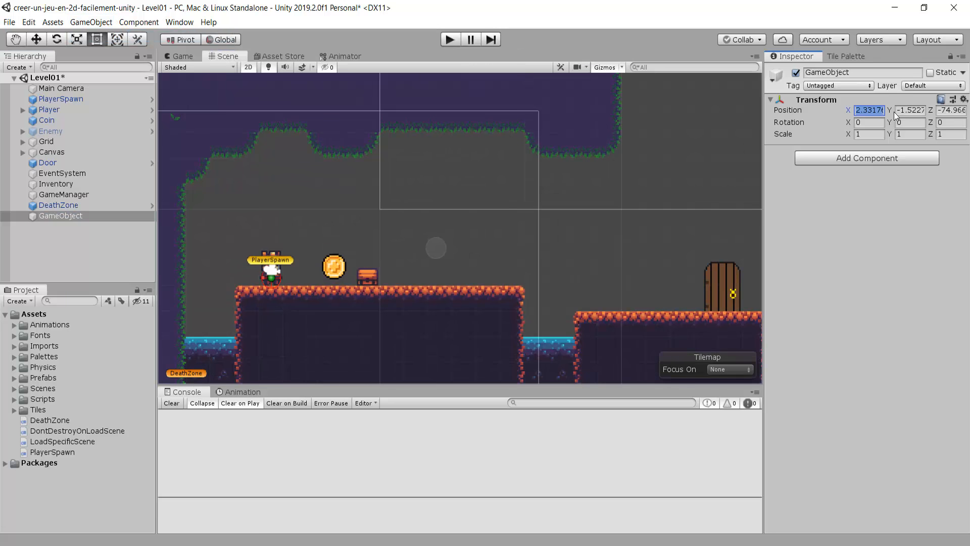
type("0")
key("Tab")
type("0")
key("Tab")
type("0")
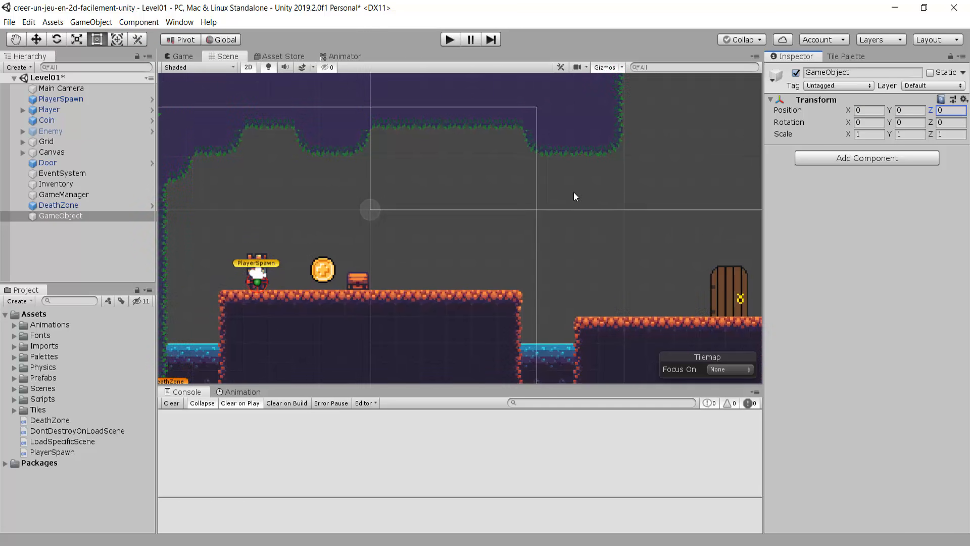
Rename the new empty object as Checkpoint and give it a green label icon
scroll(573, 199, "up", 1)
left_click(830, 72)
type("Chec")
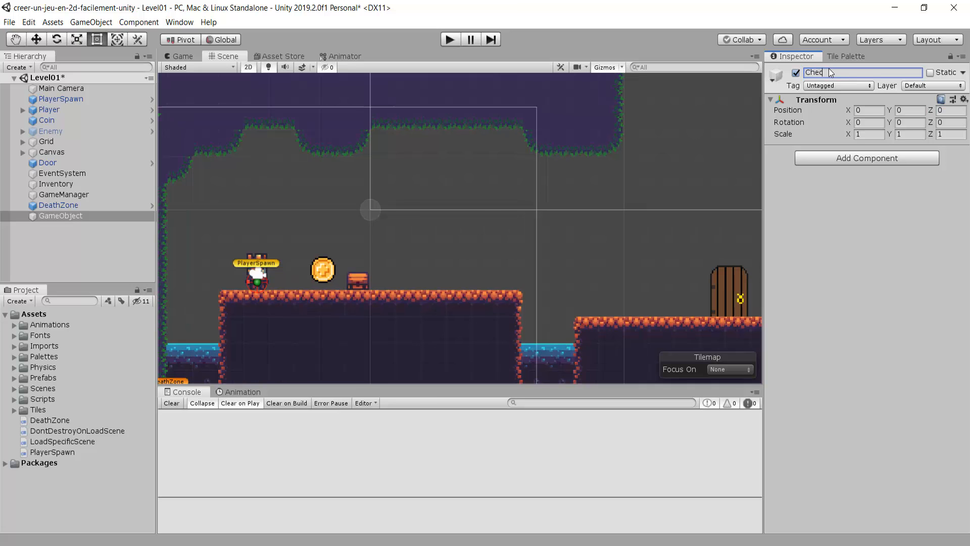
type("kpoint")
key("Return")
left_click(772, 80)
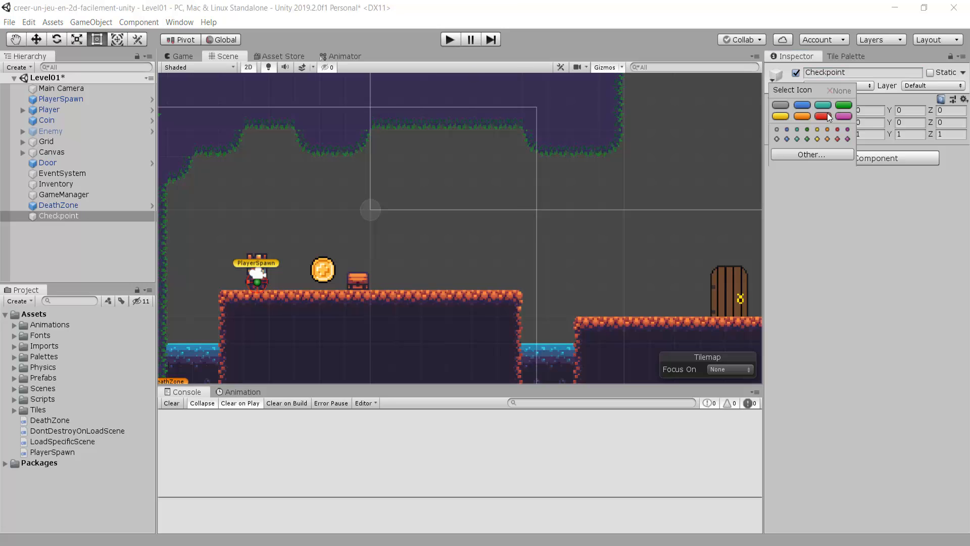
left_click(843, 105)
Move the Checkpoint object just above the far end of the first platform, at about X 4.63, Y -2.16
scroll(528, 224, "up", 2)
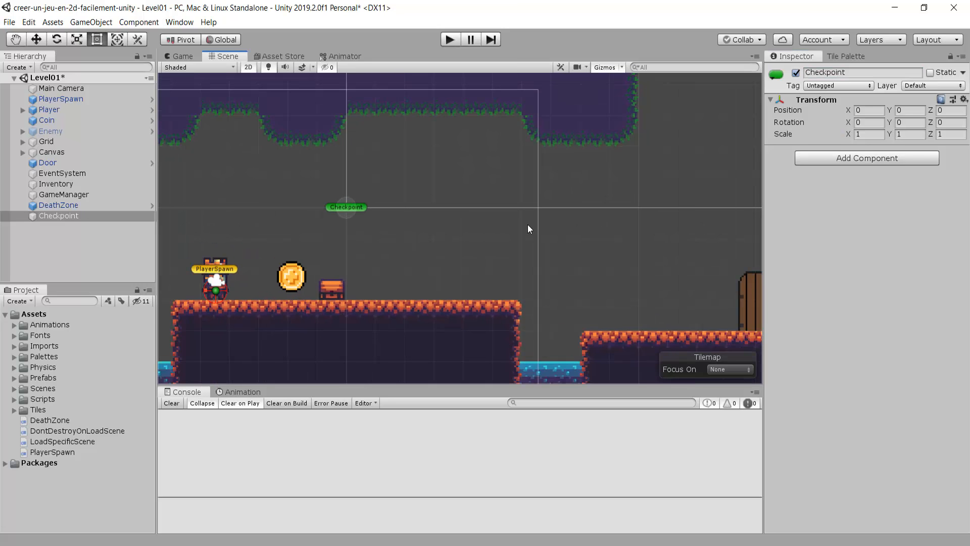
left_click(36, 39)
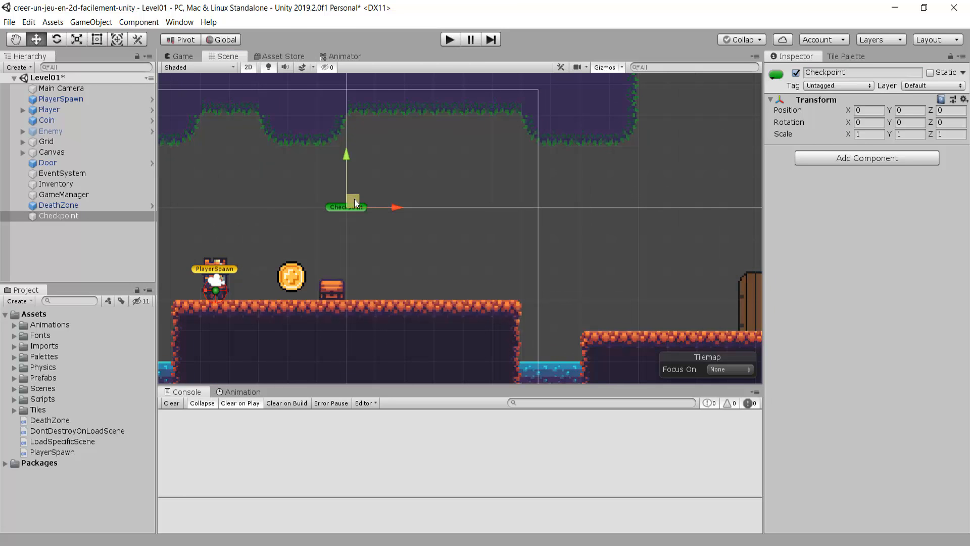
left_click_drag(354, 198, 489, 265)
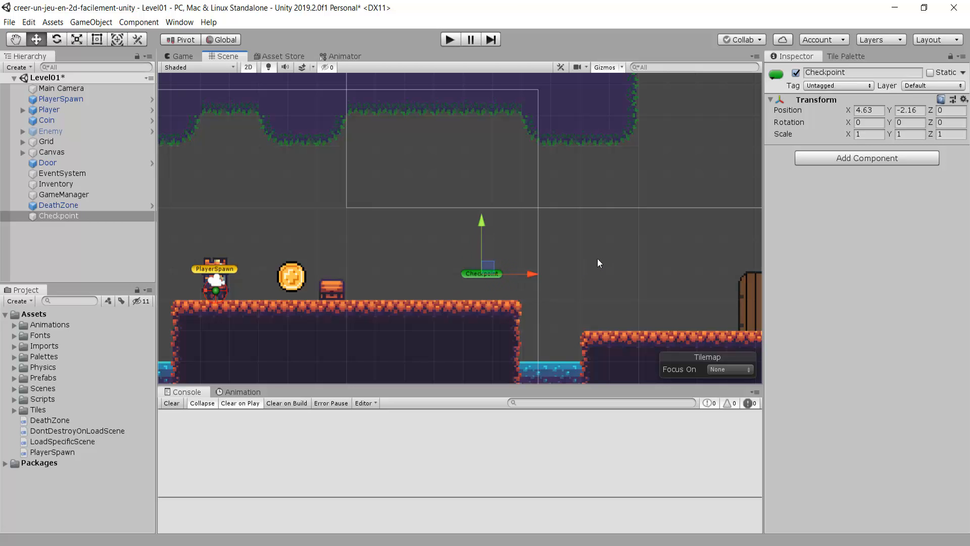
Add a Box Collider 2D component to the Checkpoint object
left_click(844, 159)
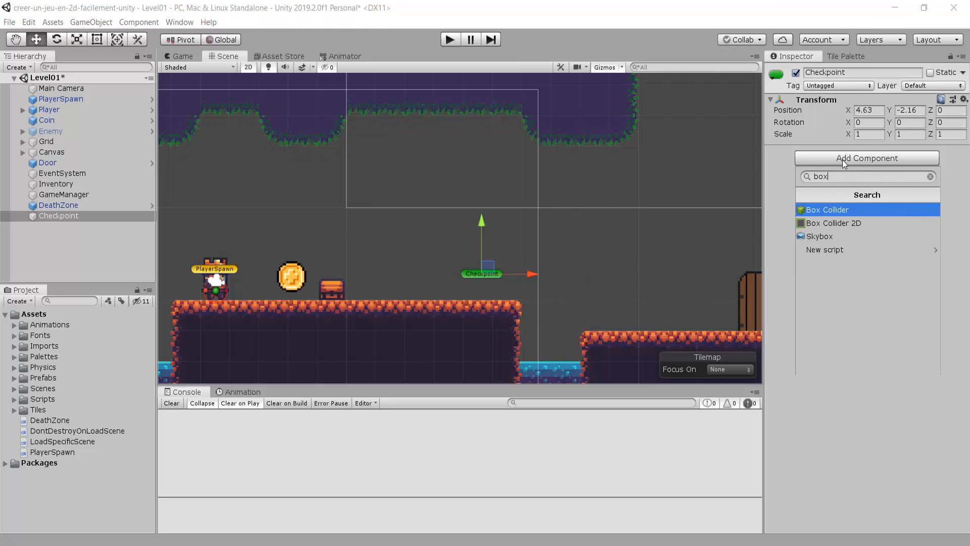
key("Down")
key("Return")
Stretch the Checkpoint's box collider vertically from the platform surface to about 2.31 high, offset Y about 0.43, and make it a trigger
scroll(507, 282, "up", 3)
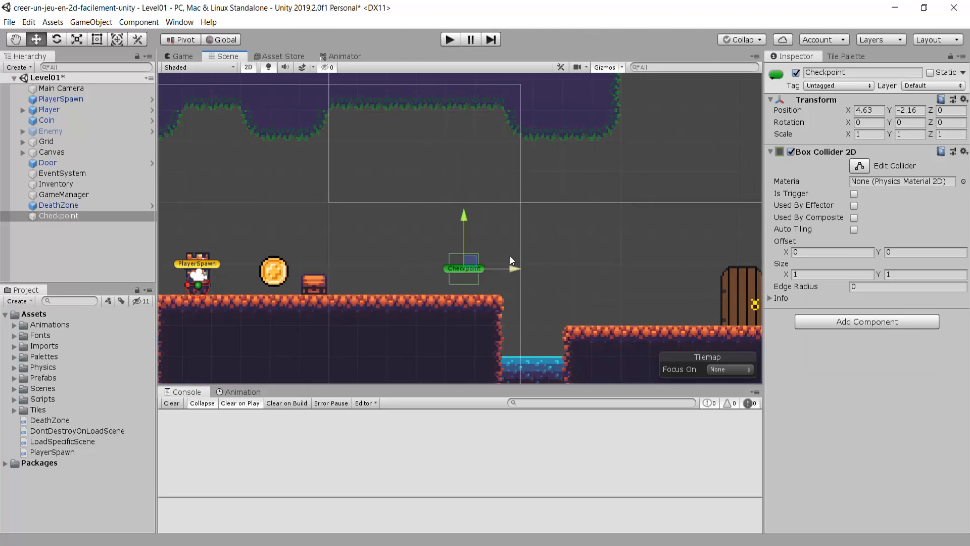
left_click(859, 170)
middle_click_drag(438, 216, 516, 206)
scroll(530, 282, "down", 1)
left_click(522, 285)
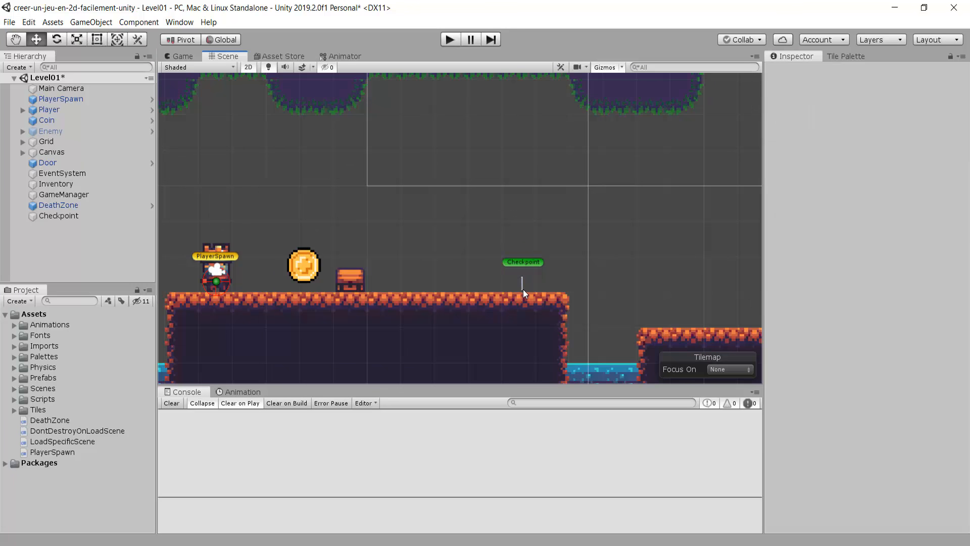
left_click(526, 262)
left_click(859, 165)
left_click_drag(524, 279, 522, 290)
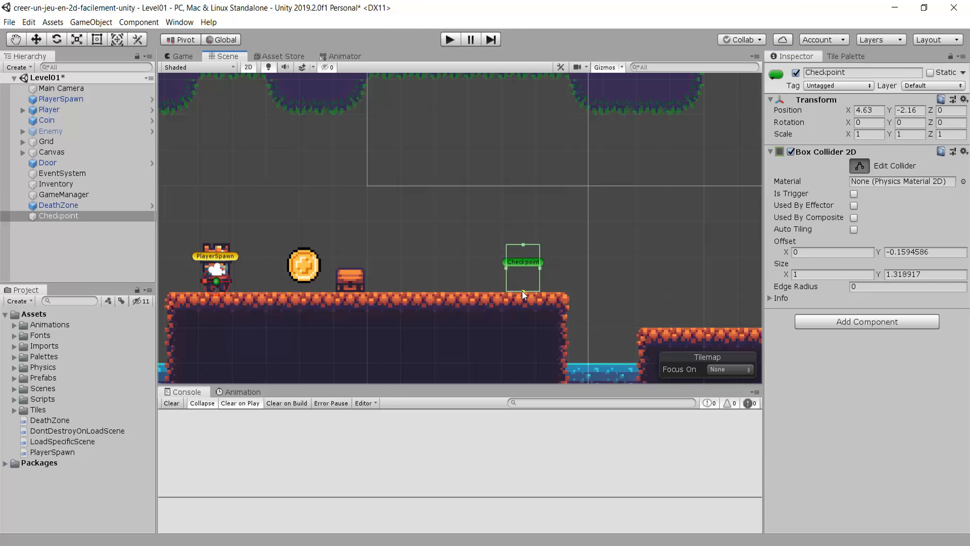
left_click_drag(524, 244, 527, 206)
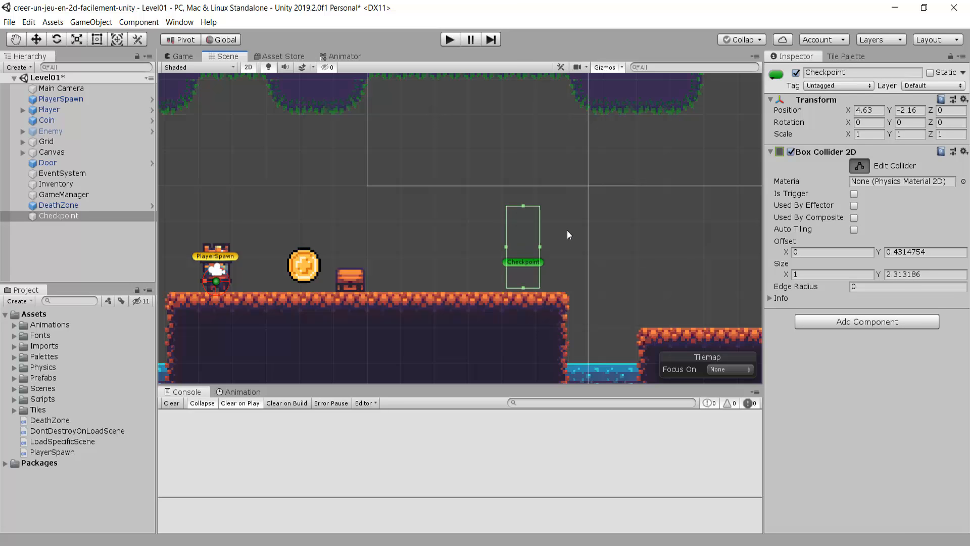
scroll(556, 226, "down", 3)
middle_click_drag(567, 229, 543, 229)
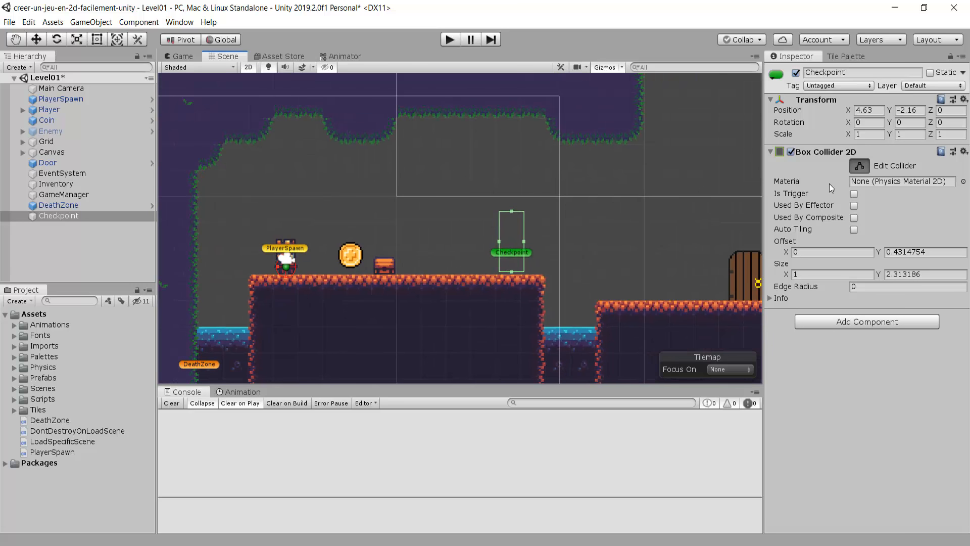
left_click(854, 194)
left_click(908, 390)
Create a new script named Checkpoint and attach it to the Checkpoint object
left_click(862, 323)
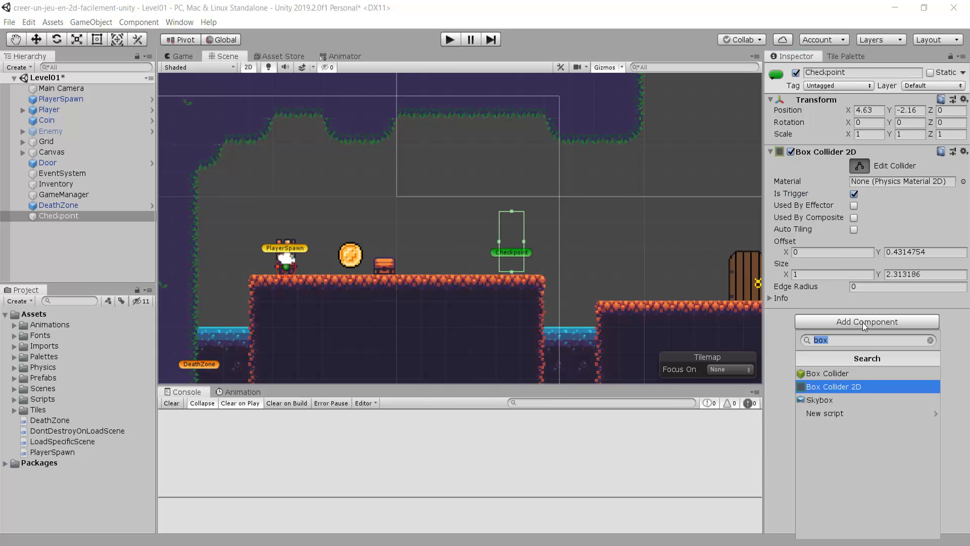
type("Check")
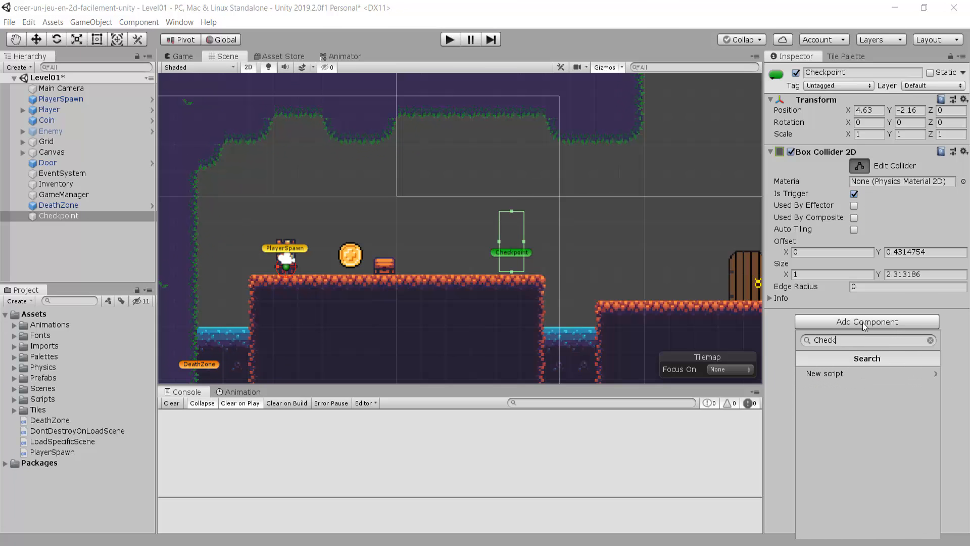
type("point")
left_click(866, 373)
left_click(871, 530)
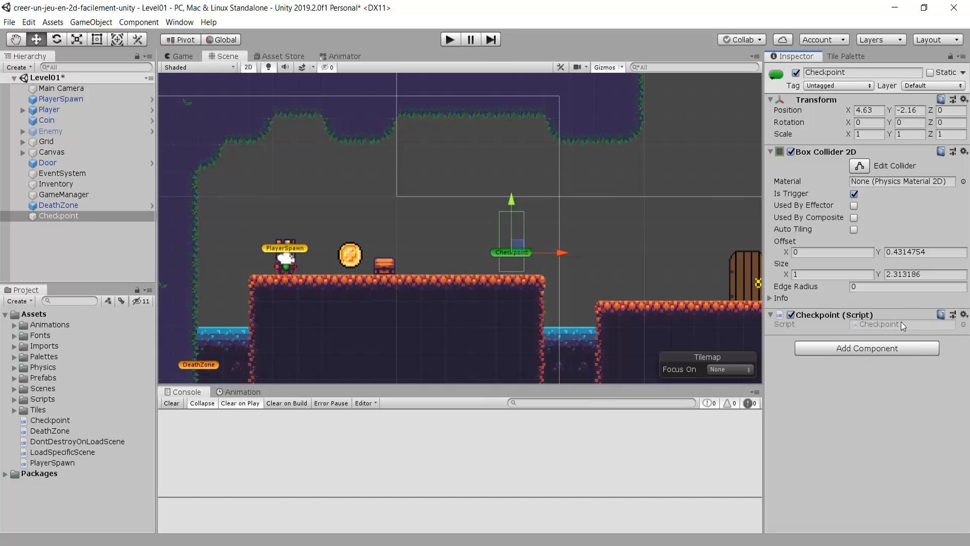
Open the Checkpoint script in Visual Studio and strip out the two System.Collections imports and the default Start and Update methods
double_click(901, 324)
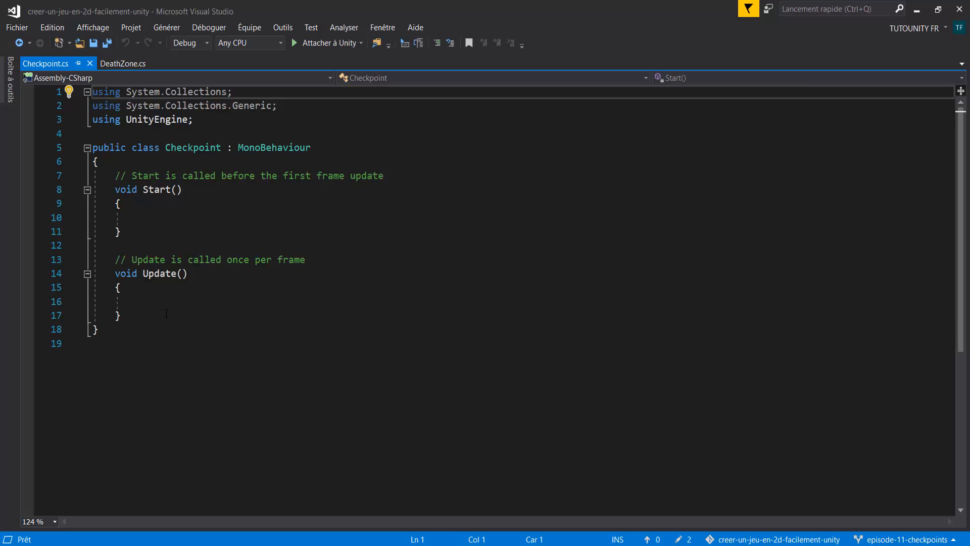
left_click_drag(92, 92, 92, 122)
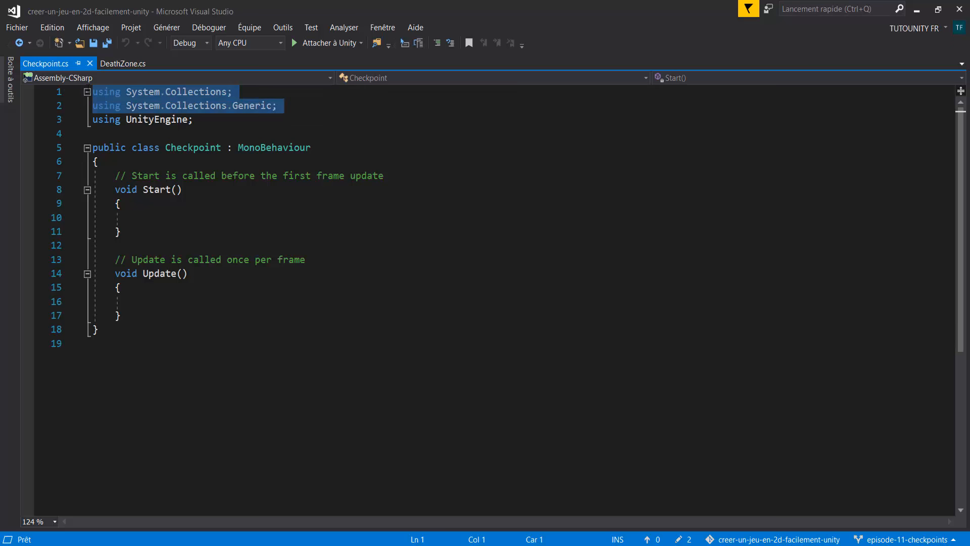
key("Delete")
left_click_drag(121, 286, 116, 147)
key("Delete")
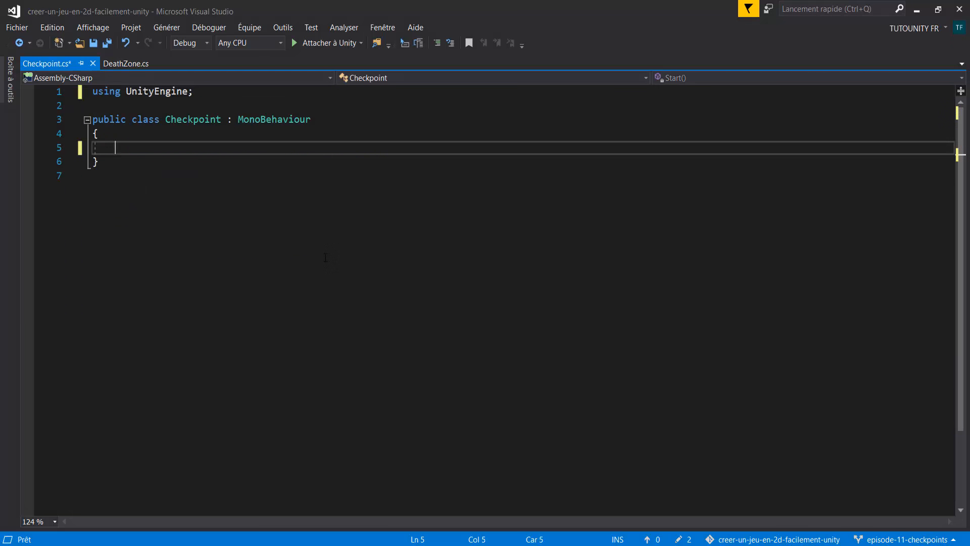
Declare a private GameObject field named playerSpawn in the Checkpoint class
type("public")
key("Escape")
key("BackSpace")
key("BackSpace")
key("BackSpace")
key("BackSpace")
key("BackSpace")
type("rivate GameObject")
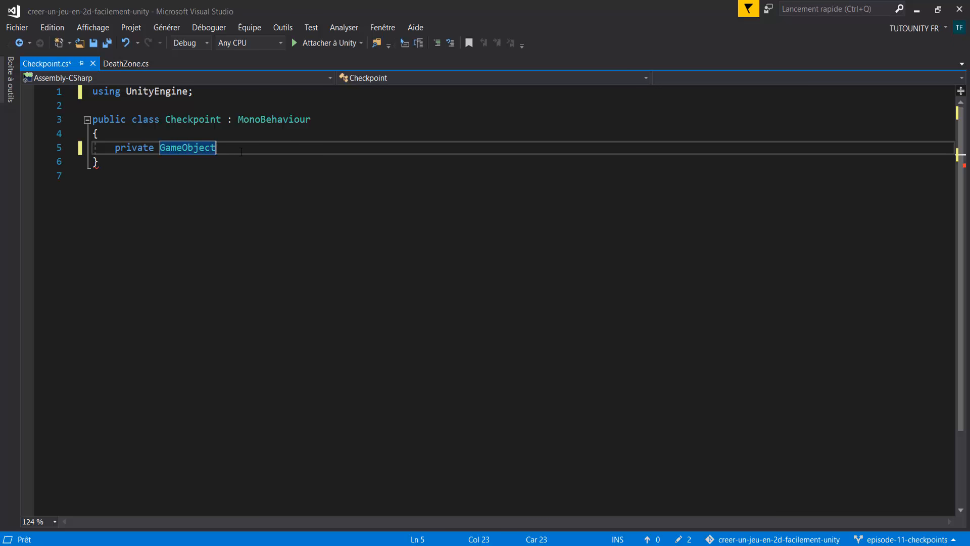
type(" playerSpawn;")
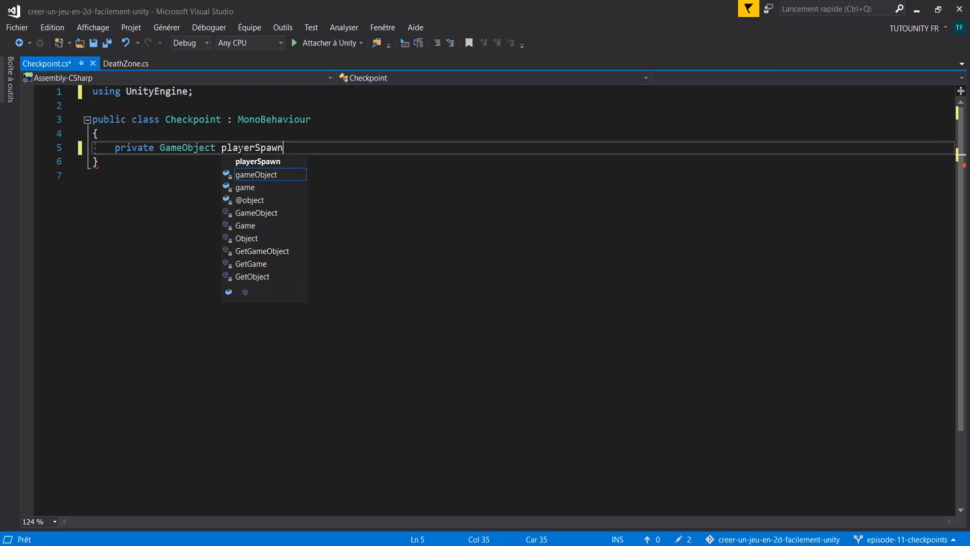
key("Return")
key("Return")
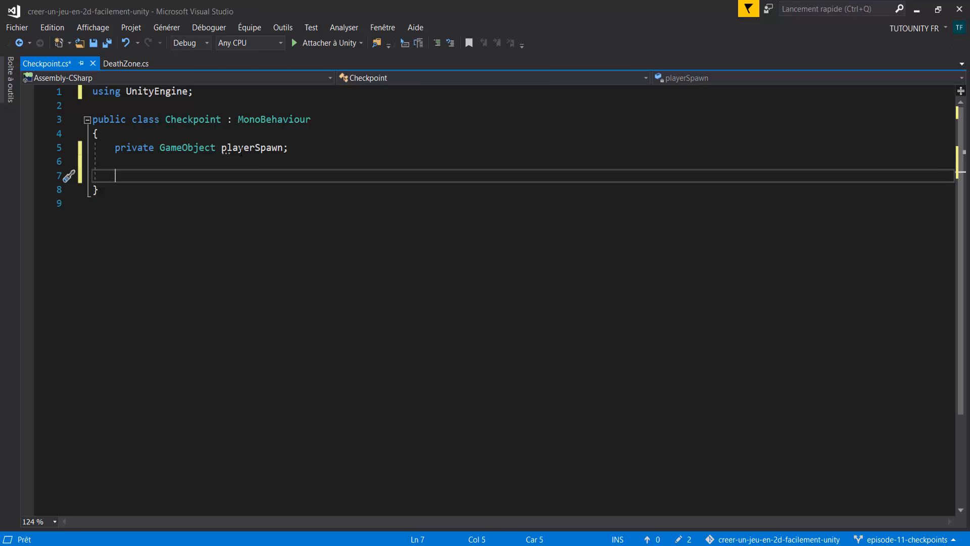
Add an Awake method to the Checkpoint class and consult the playerSpawn assignment in the DeathZone script
type("void awa")
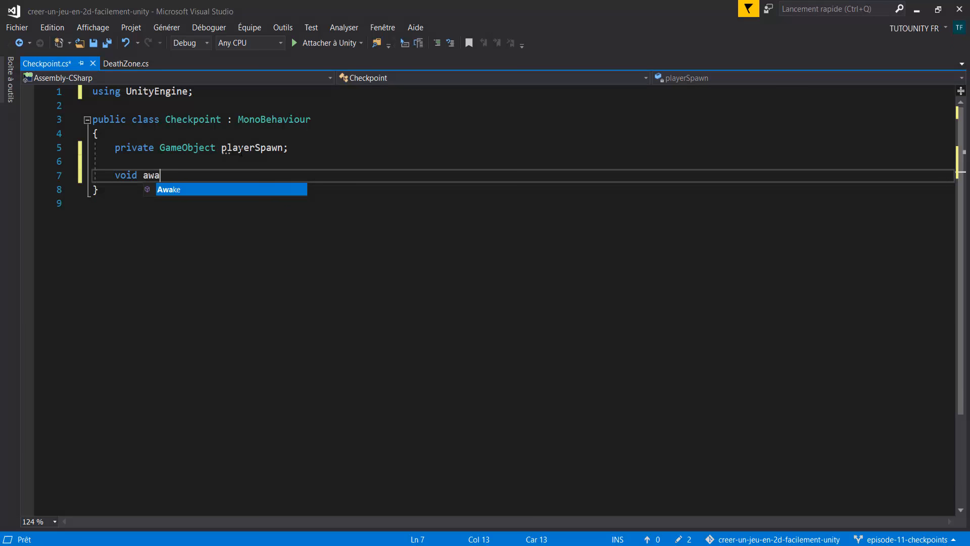
key("Tab")
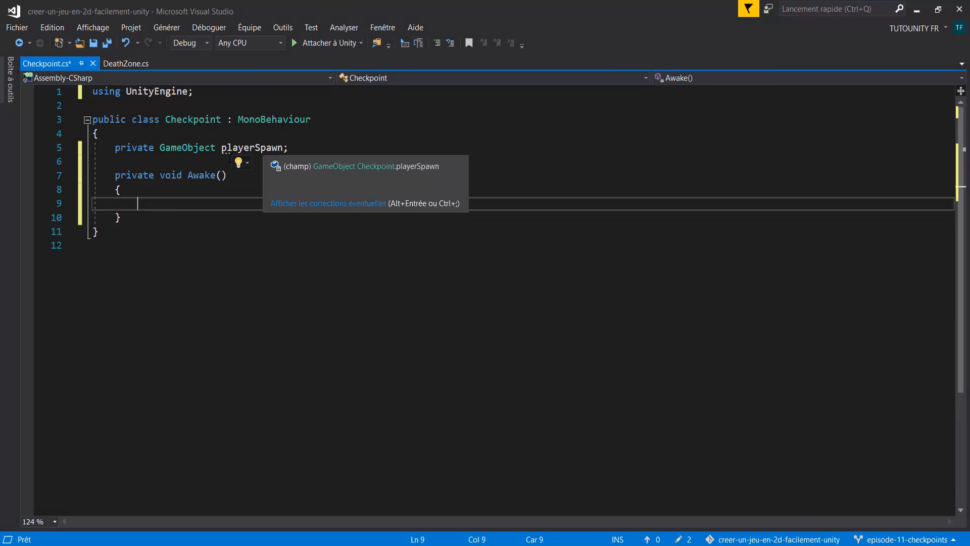
left_click(128, 63)
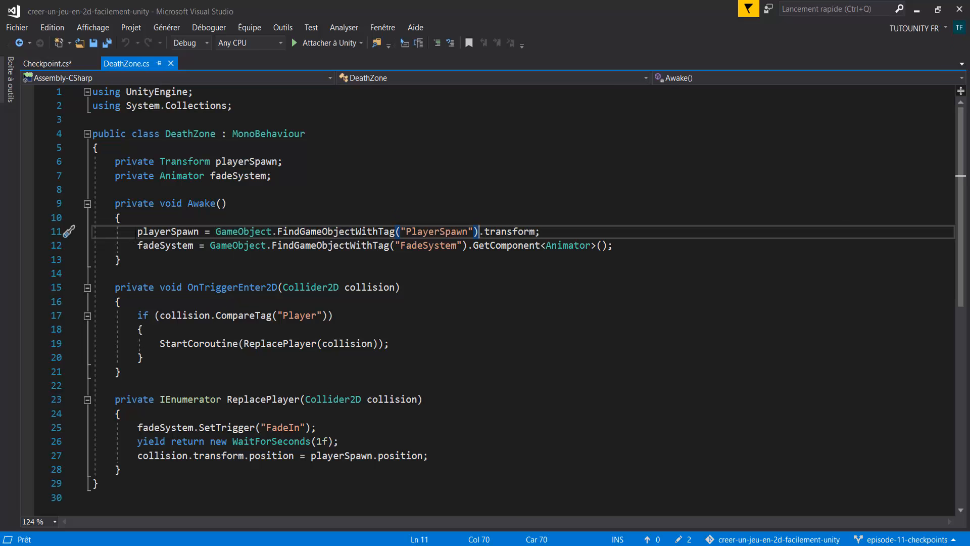
left_click_drag(216, 231, 541, 231)
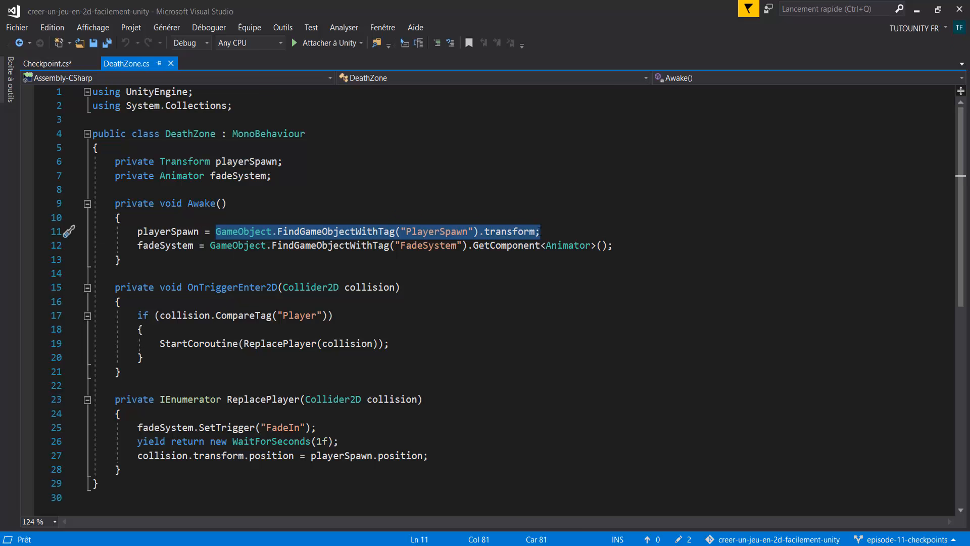
key("ctrl+Tab")
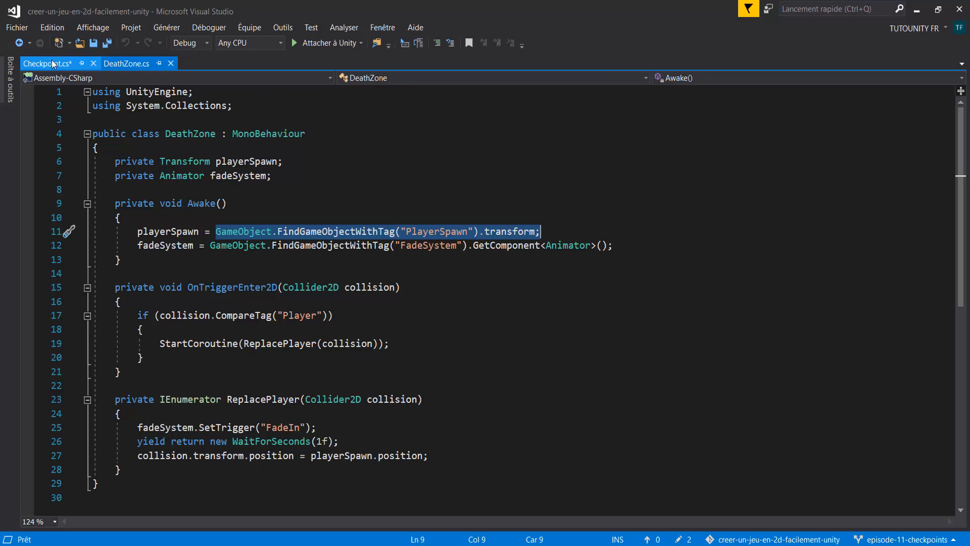
In Awake, assign playerSpawn the result of GameObject.FindGameObjectWithTag("PlayerSpawn")
type("pl")
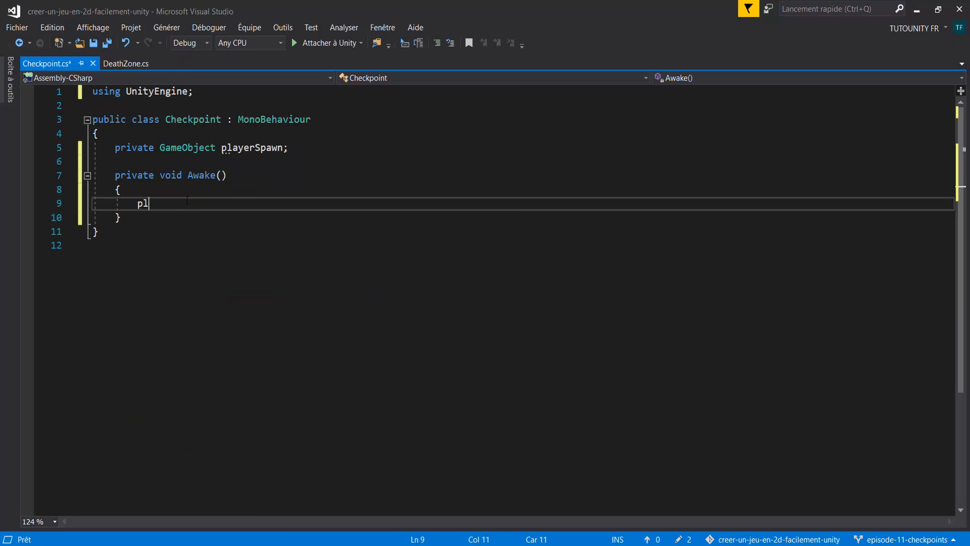
type("ayerspawn ")
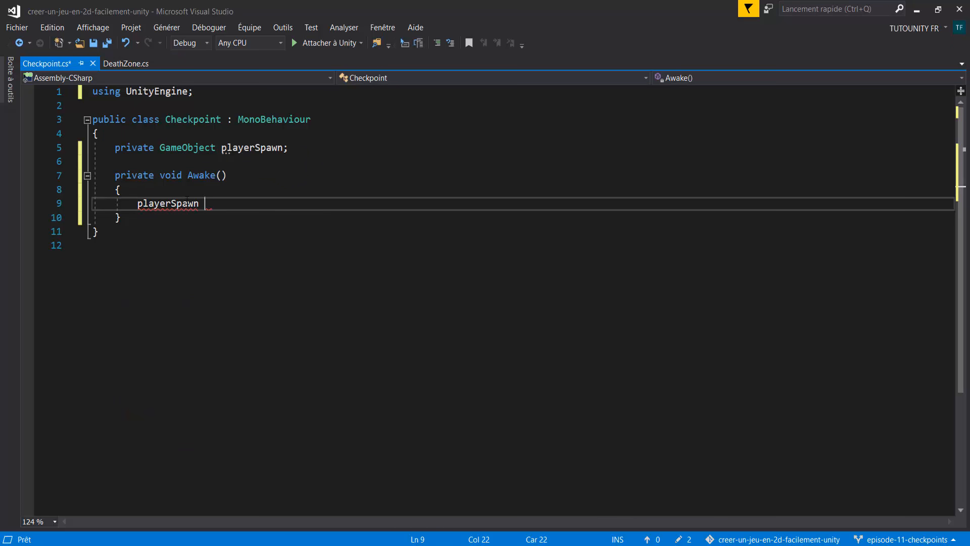
type("= Game")
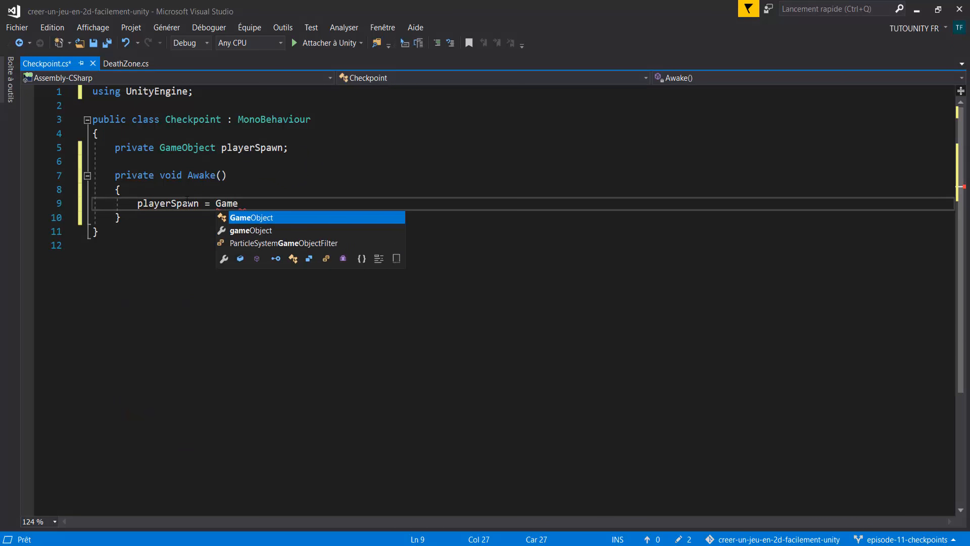
key("Tab")
type(".Find")
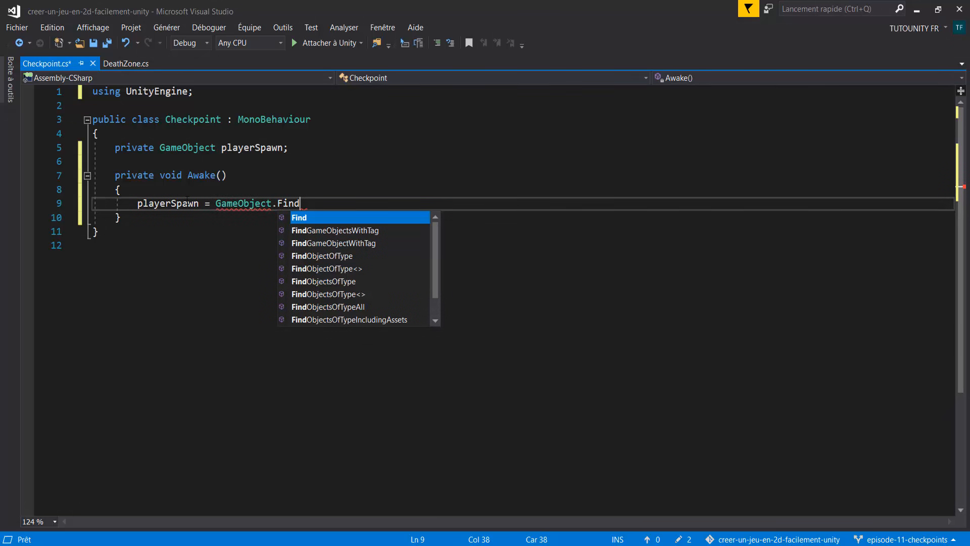
key("Down")
key("Down")
key("Tab")
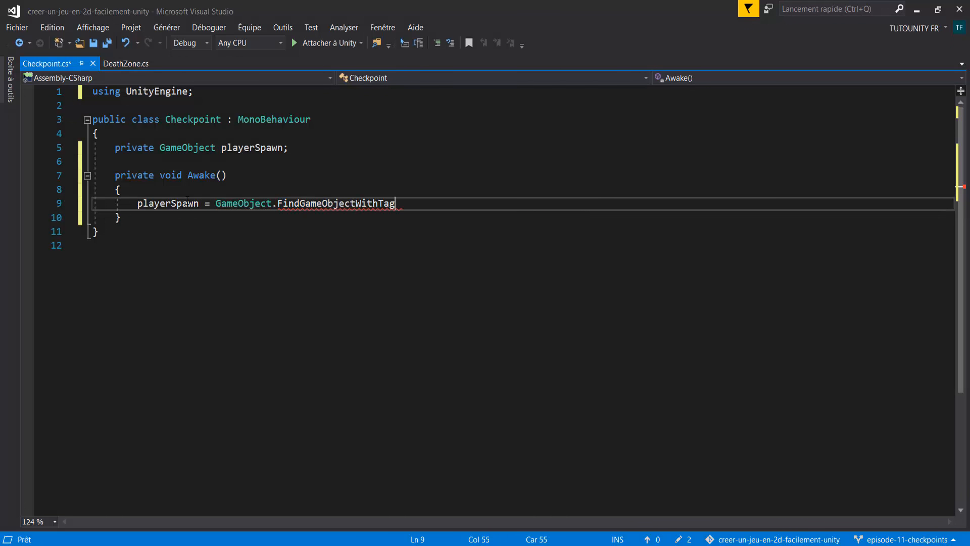
type("(\"Pal")
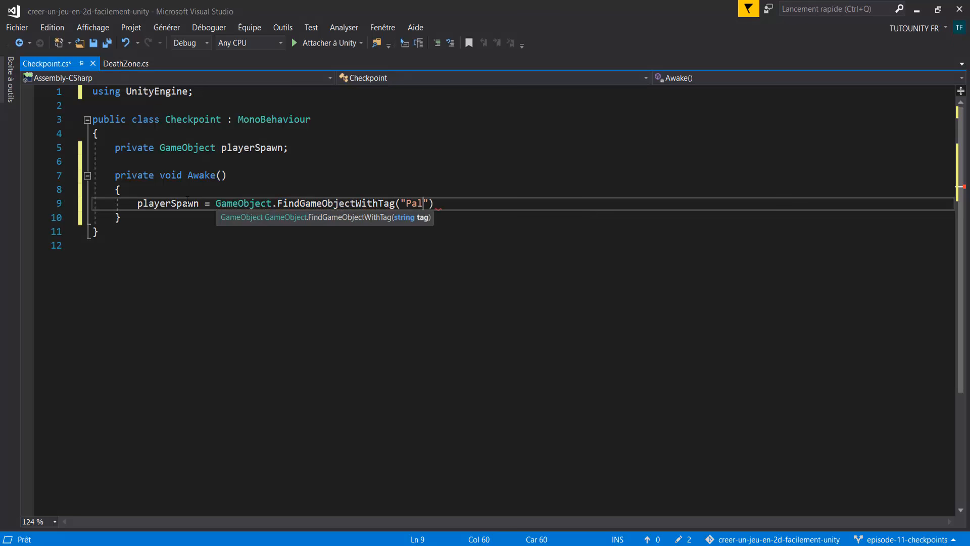
key("BackSpace")
key("BackSpace")
type("ayerSPa")
key("BackSpace")
key("BackSpace")
type("pawn\");")
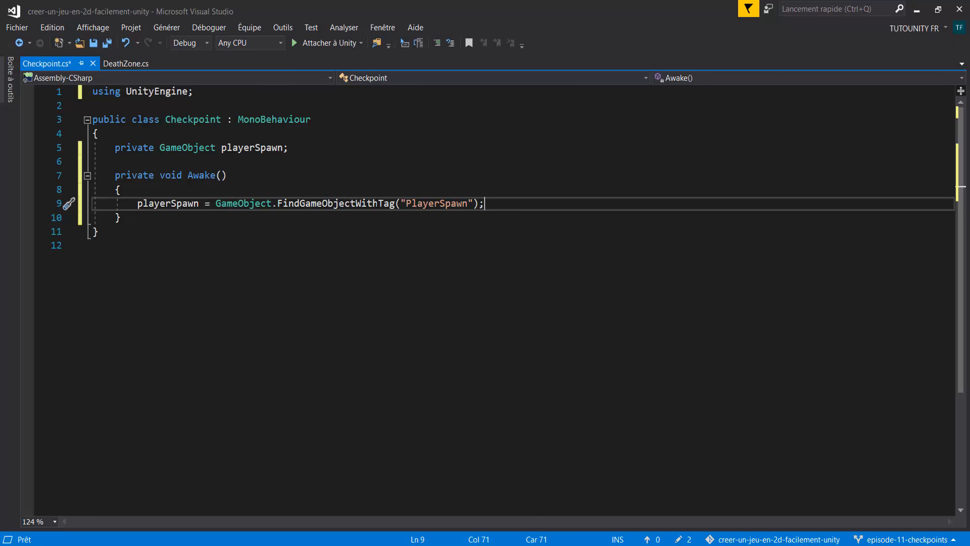
Change the type of the playerSpawn field to Transform
double_click(187, 148)
type("T")
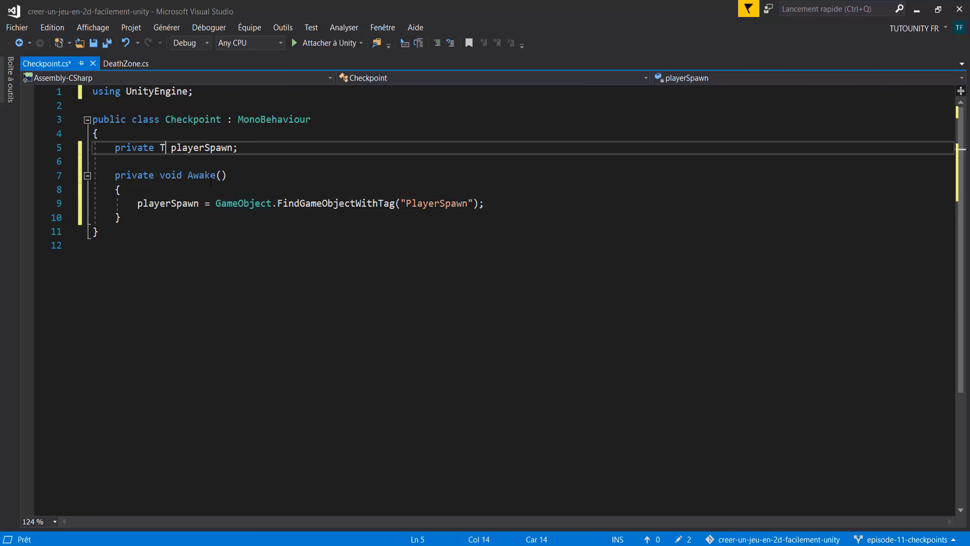
type("ra")
key("Down")
key("Down")
key("Return")
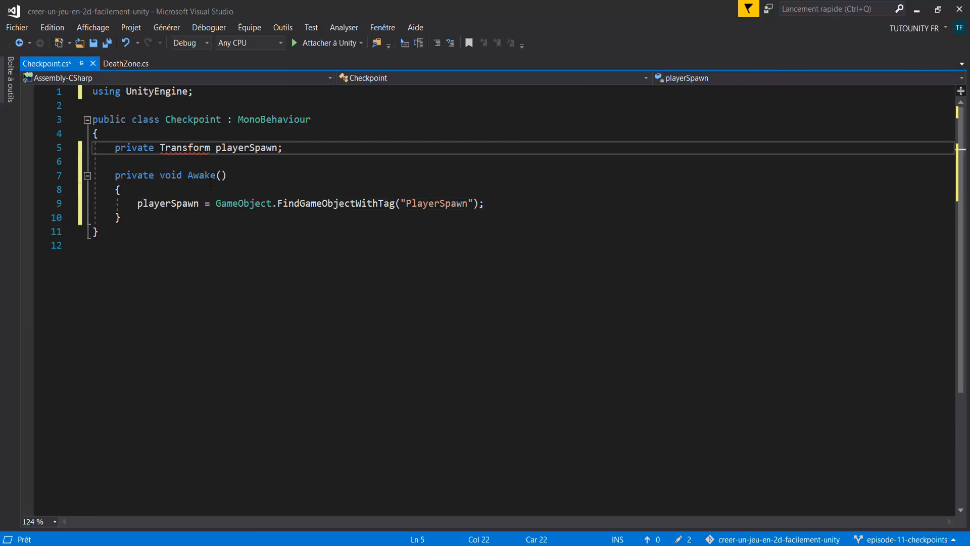
Append .transform to the FindGameObjectWithTag call in Awake and save the Checkpoint script
left_click(479, 203)
type(".transform")
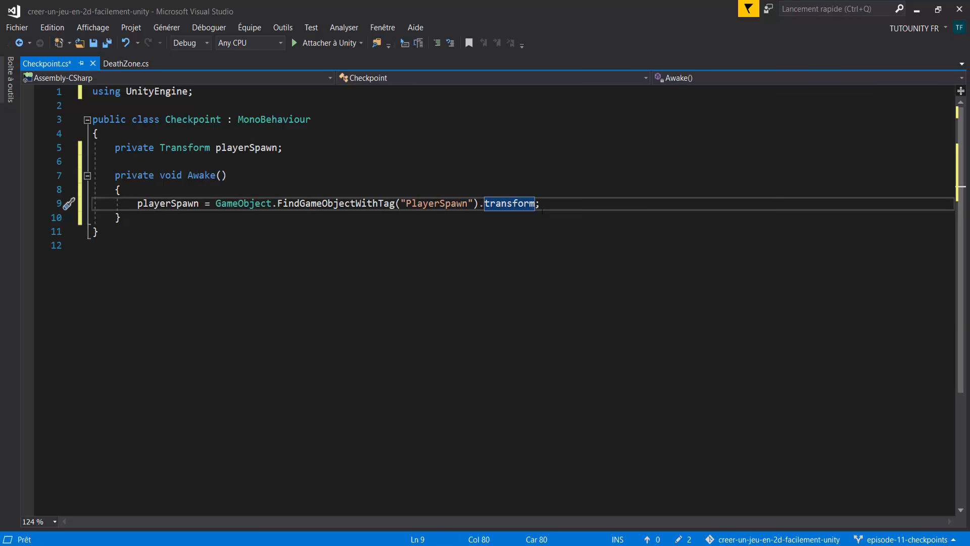
mouse_move(536, 206)
key("ctrl+s")
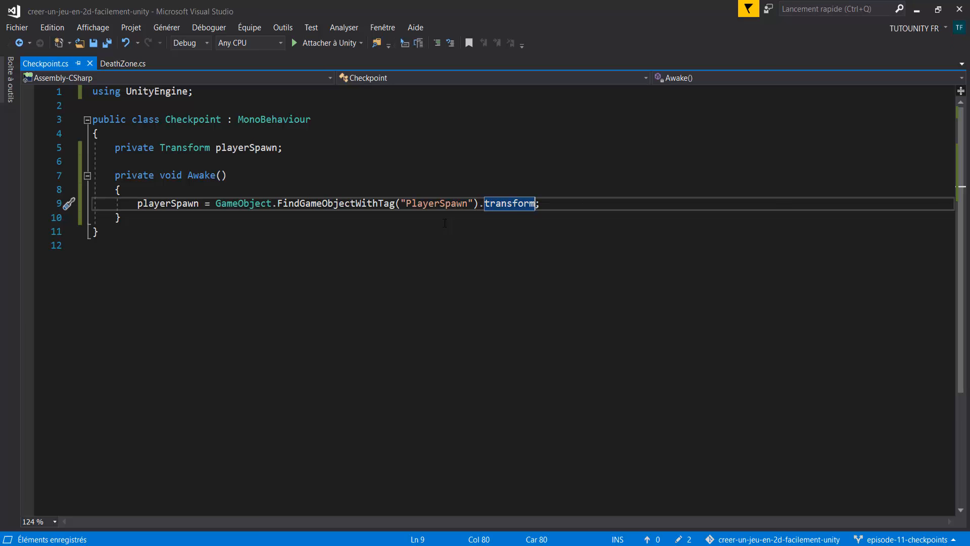
Add a private OnTriggerEnter2D(Collider2D collision) method below Awake
left_click(445, 222)
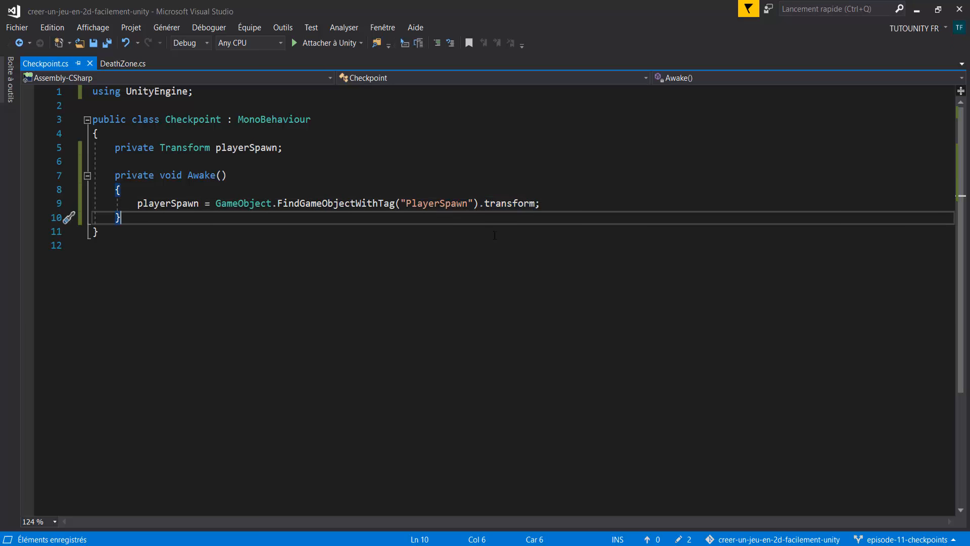
key("Return")
key("Return")
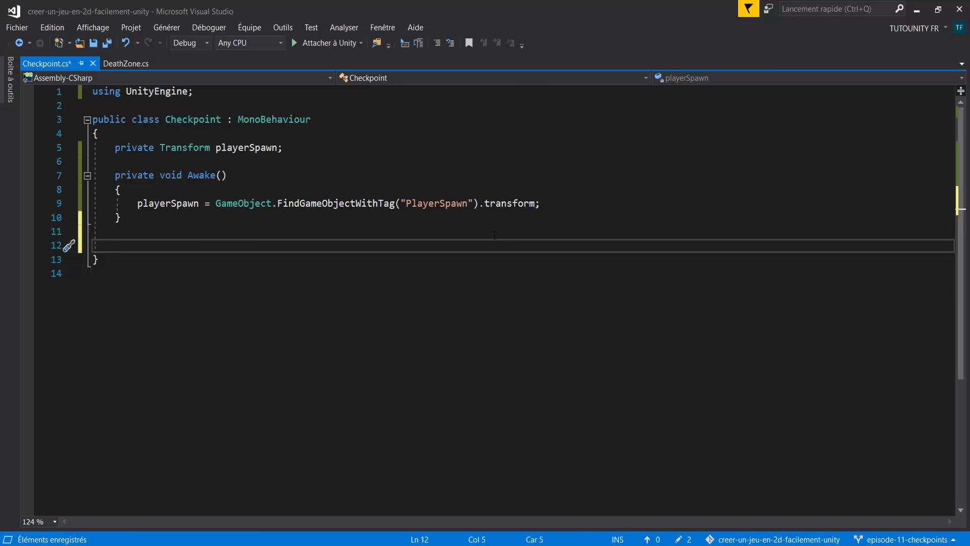
type("void ontr")
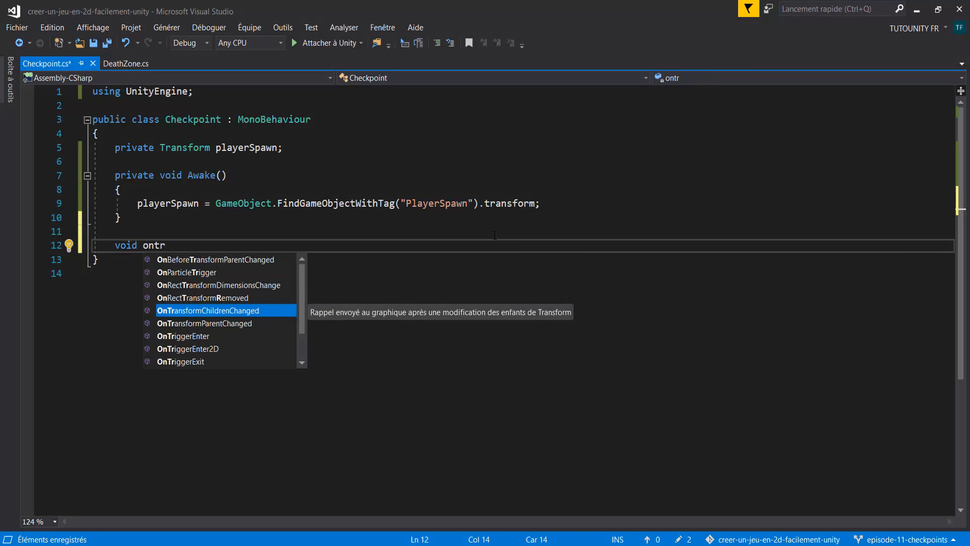
type("i")
key("Tab")
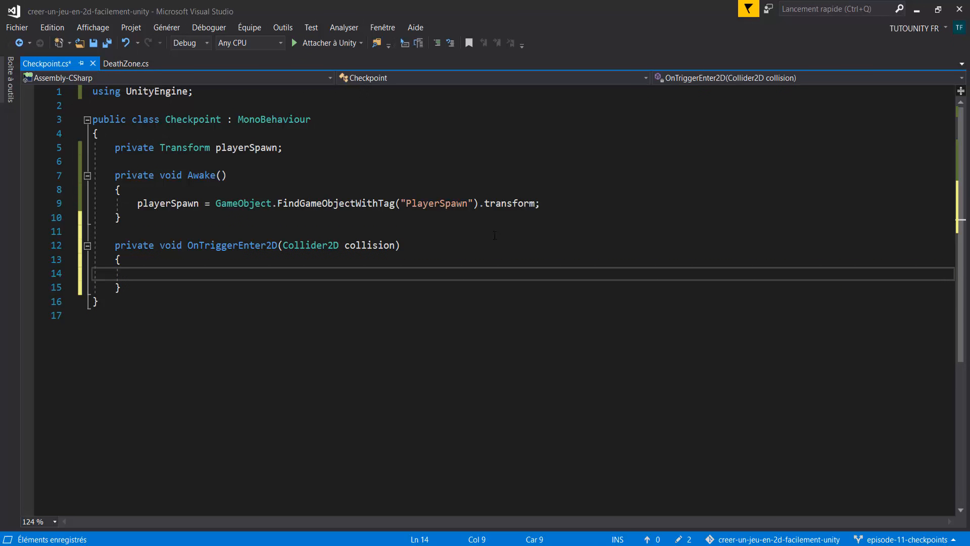
Inside OnTriggerEnter2D, add an if block that checks collision.CompareTag("Player")
type("if(coll")
key("Tab")
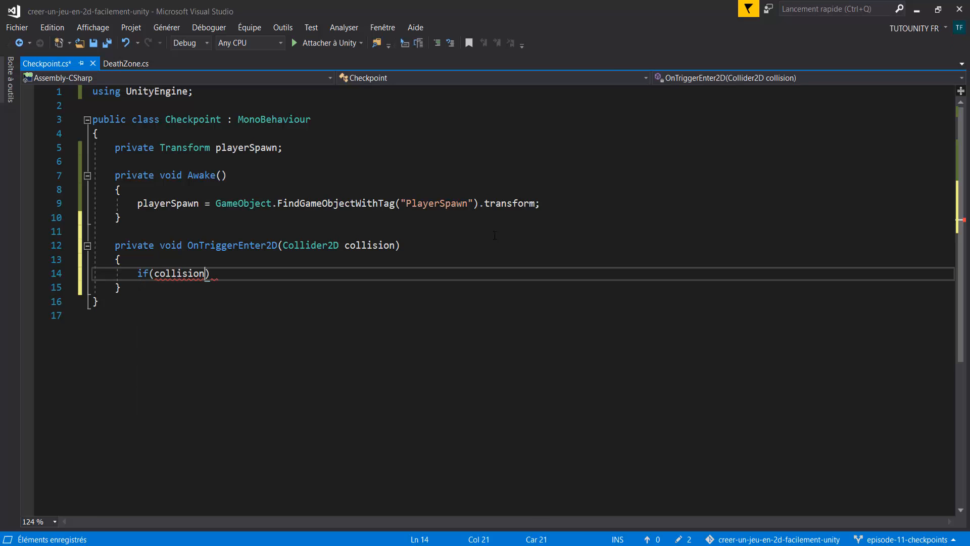
type(".compa")
key("Tab")
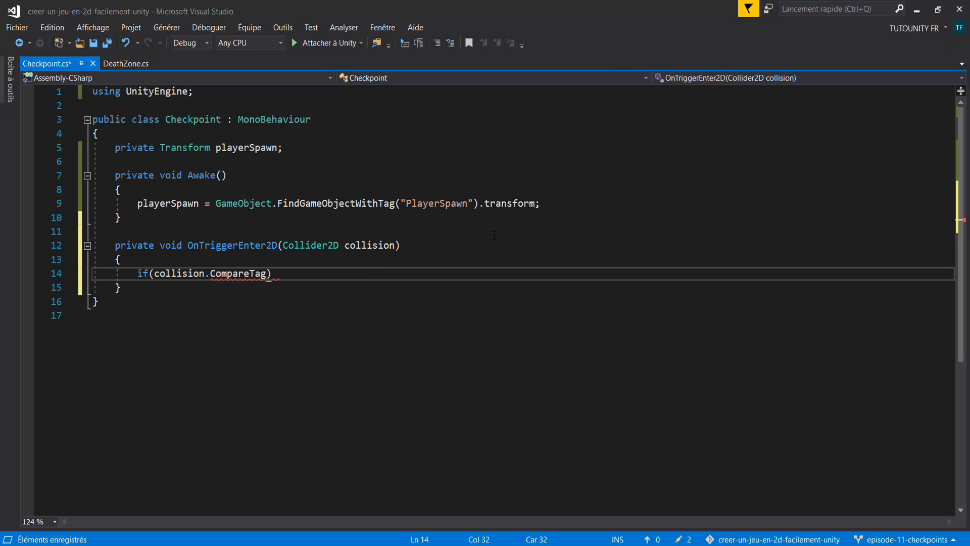
type("(\"Player")
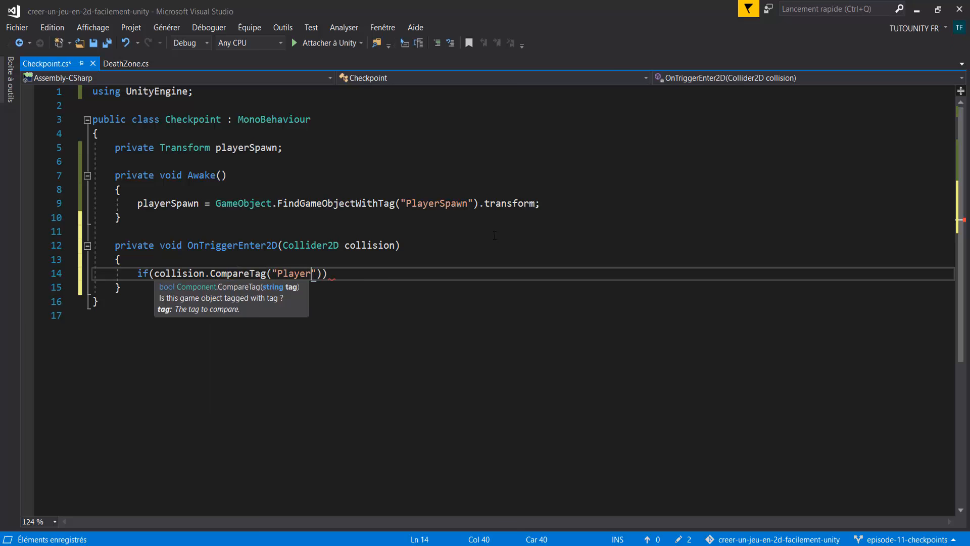
key("End")
key("Return")
type("{")
key("Return")
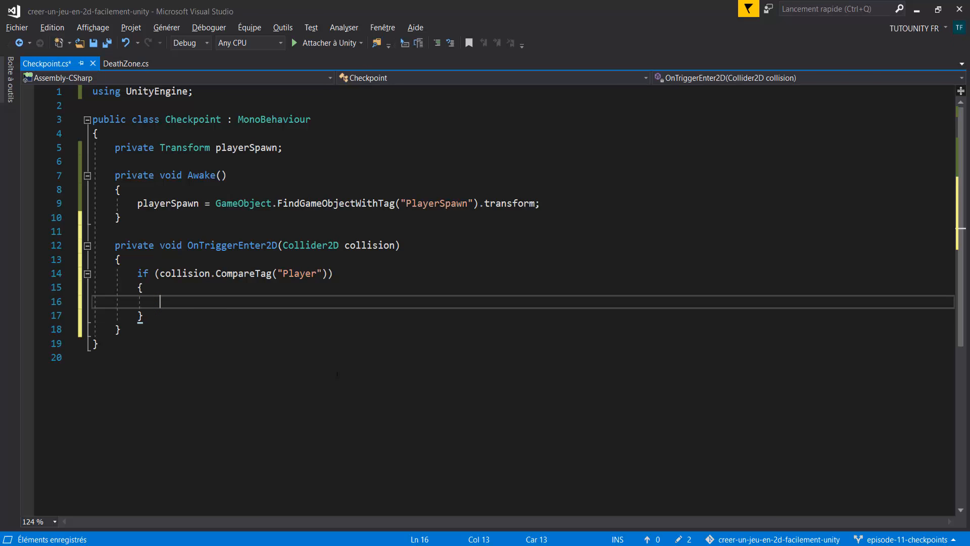
Inside the if block, set playerSpawn.position to transform.position, save the script and switch back to Unity
type("player")
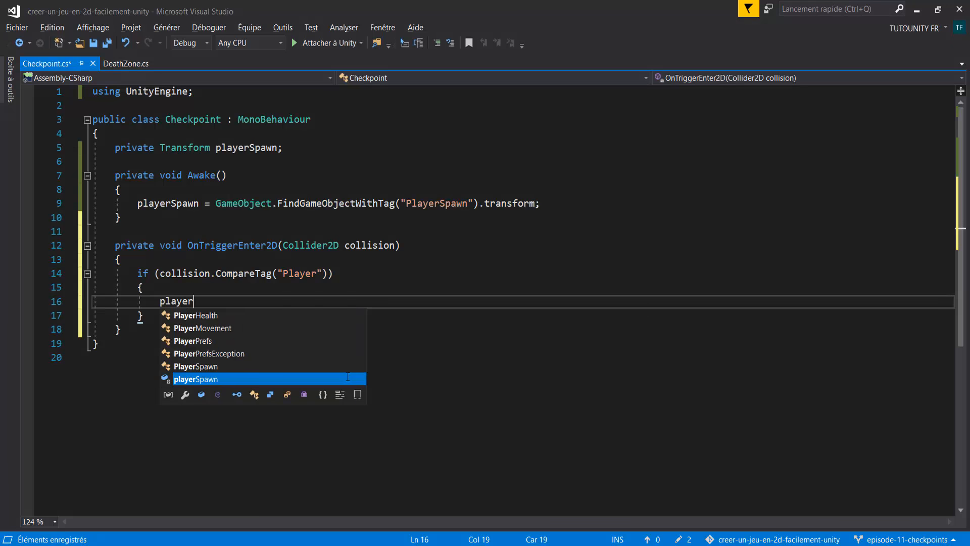
key("Tab")
type(".tr")
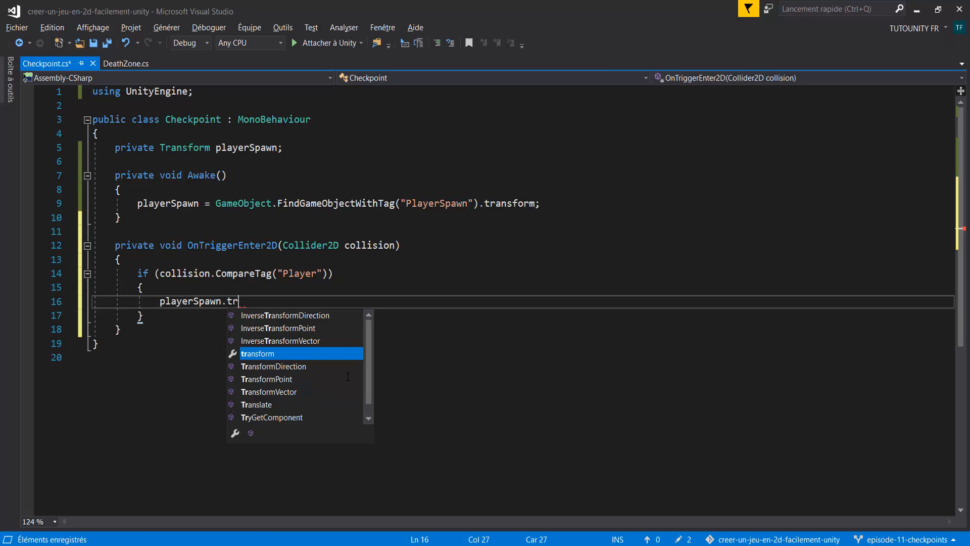
key("BackSpace")
key("BackSpace")
type("posi")
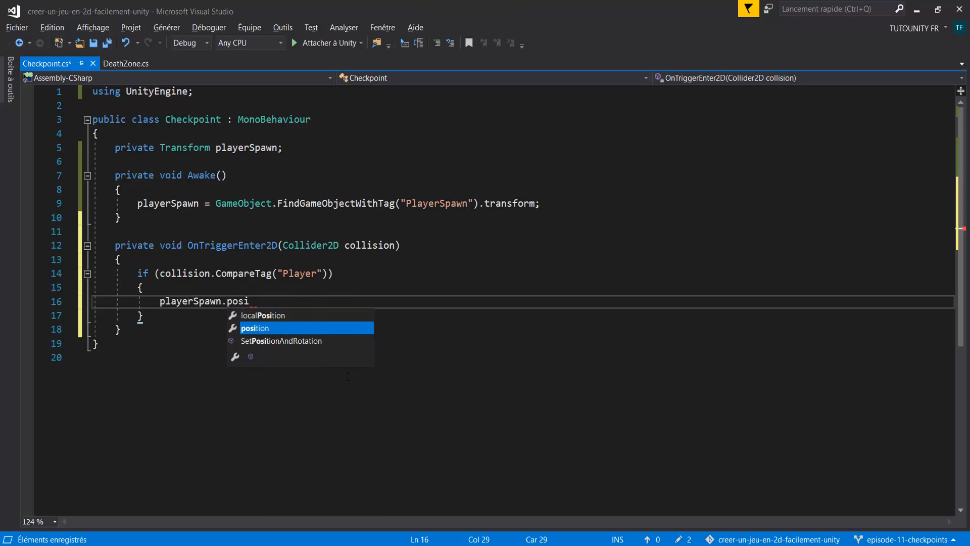
key("Tab")
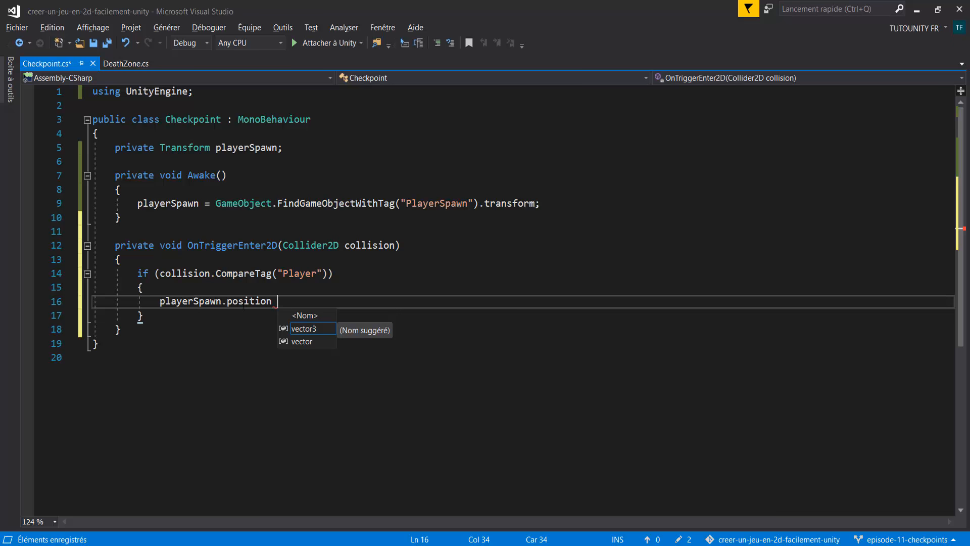
type("= ")
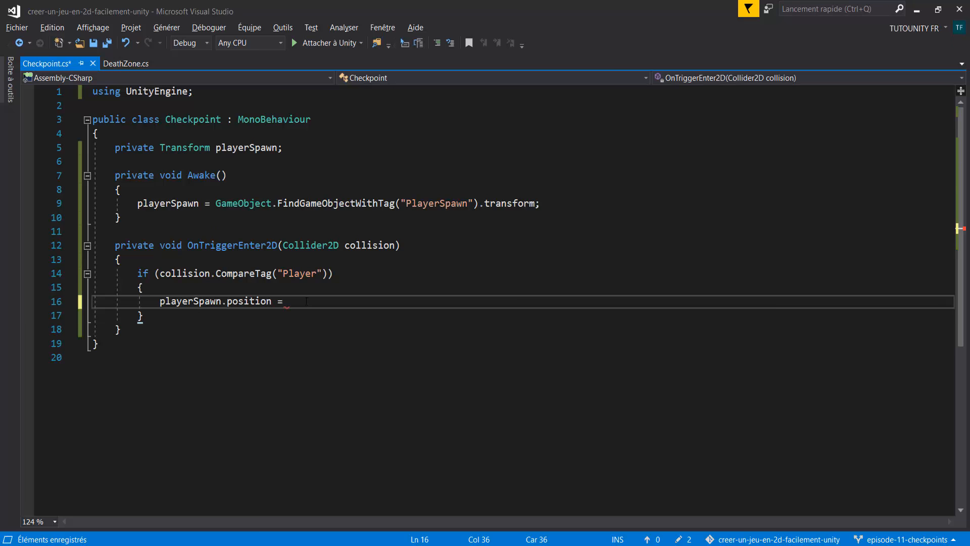
type("tra")
key("Tab")
type(".")
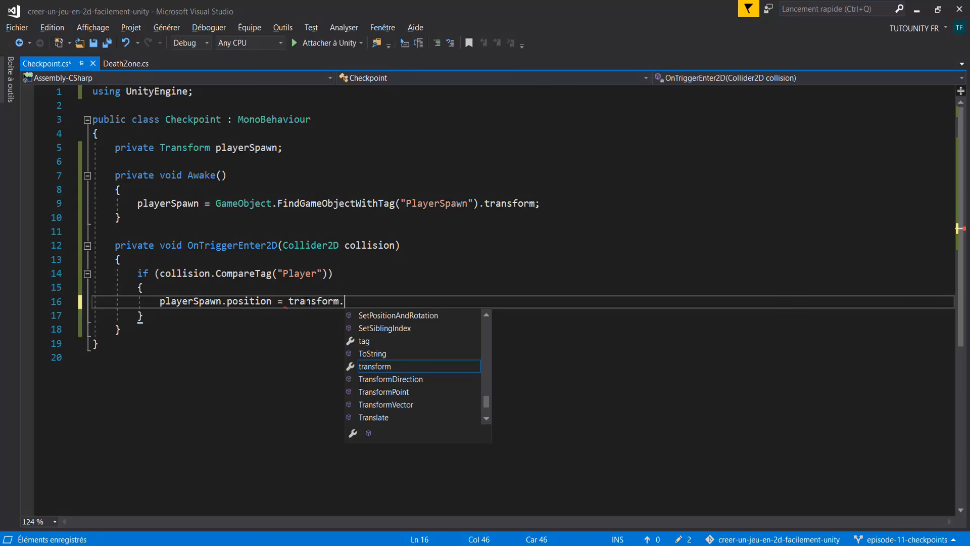
type("po")
key("Tab")
type(";")
key("ctrl+s")
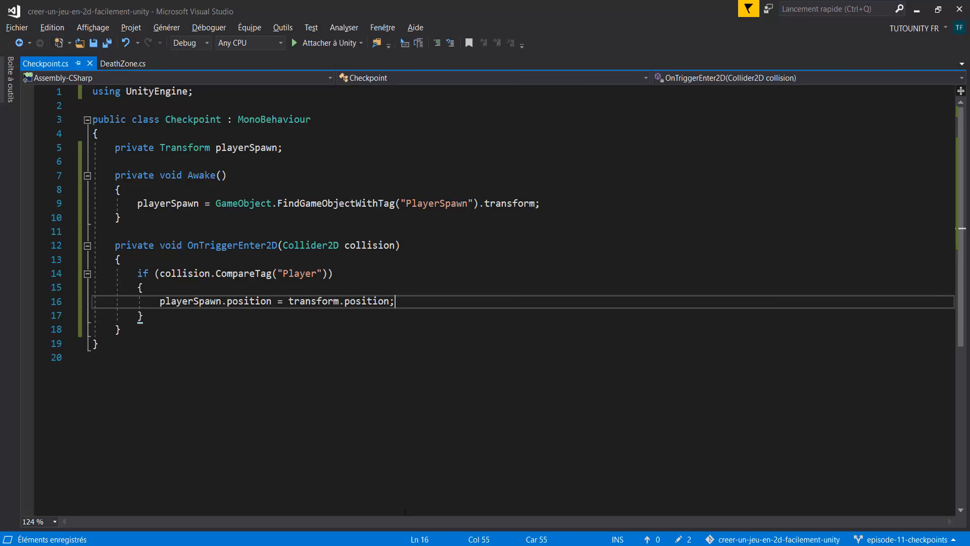
key("alt+Tab")
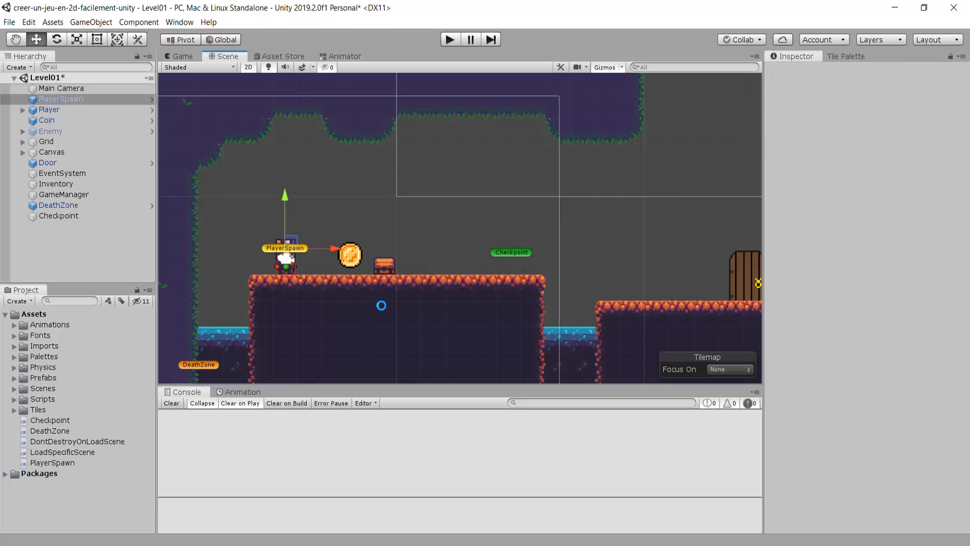
Play-test the level by running the player through the checkpoint, inspect the PlayerSpawn position in the Scene view, and stop the test
left_click(450, 40)
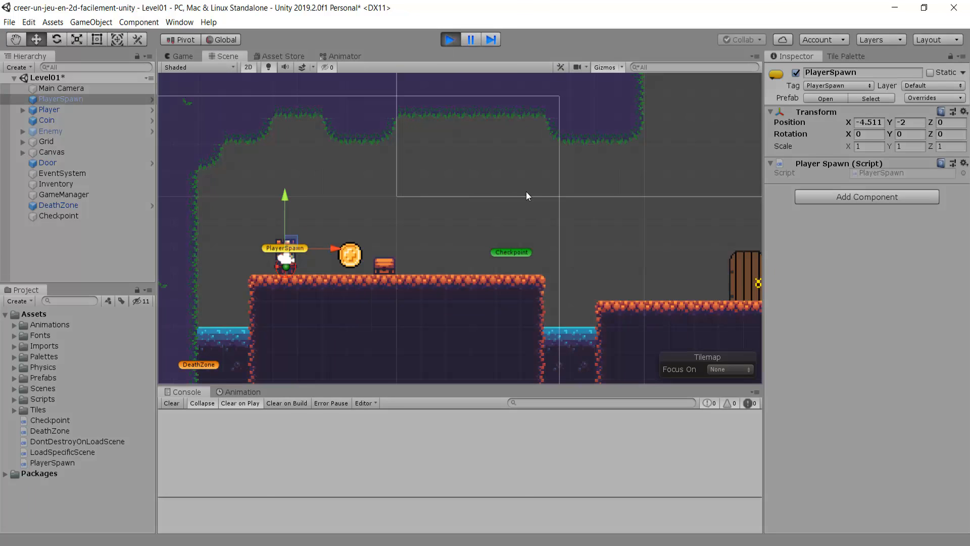
key("Left")
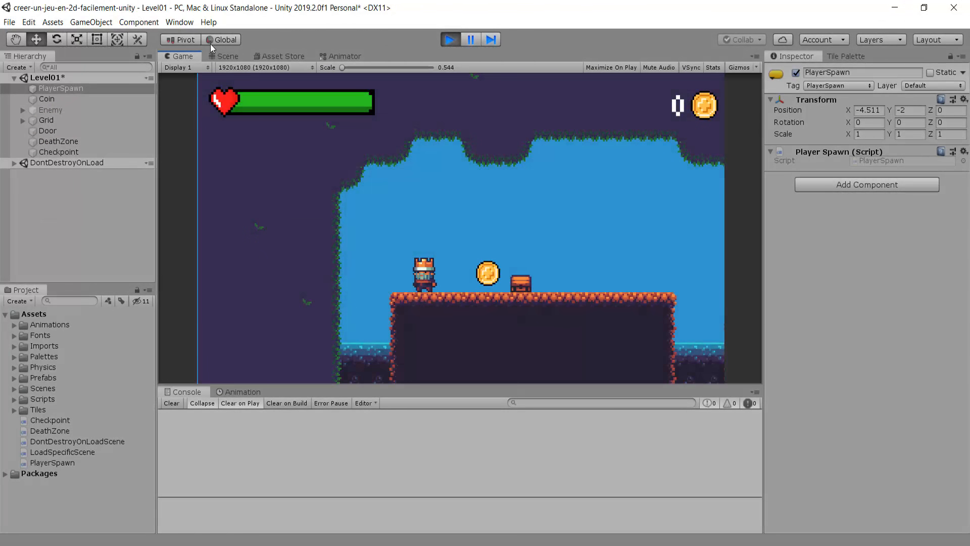
left_click(222, 56)
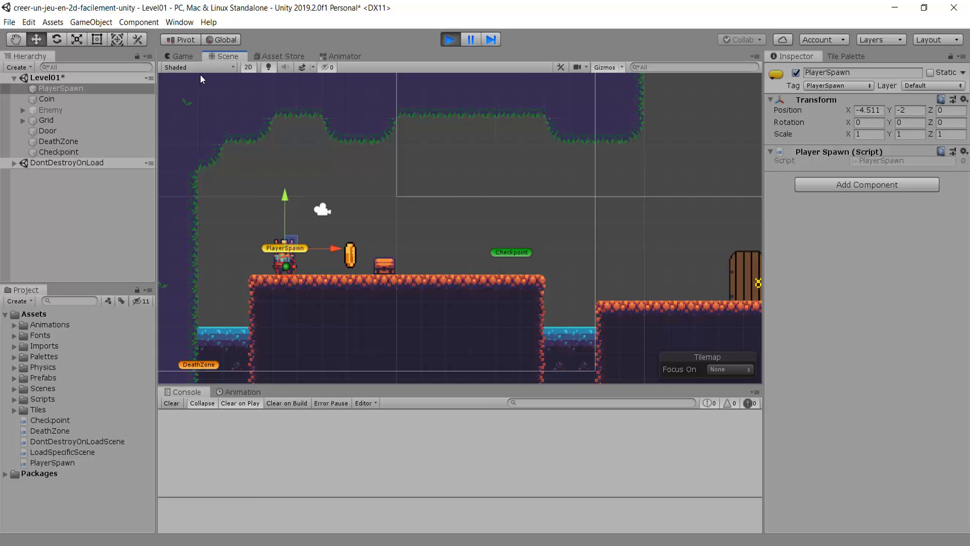
left_click(179, 56)
key("Right")
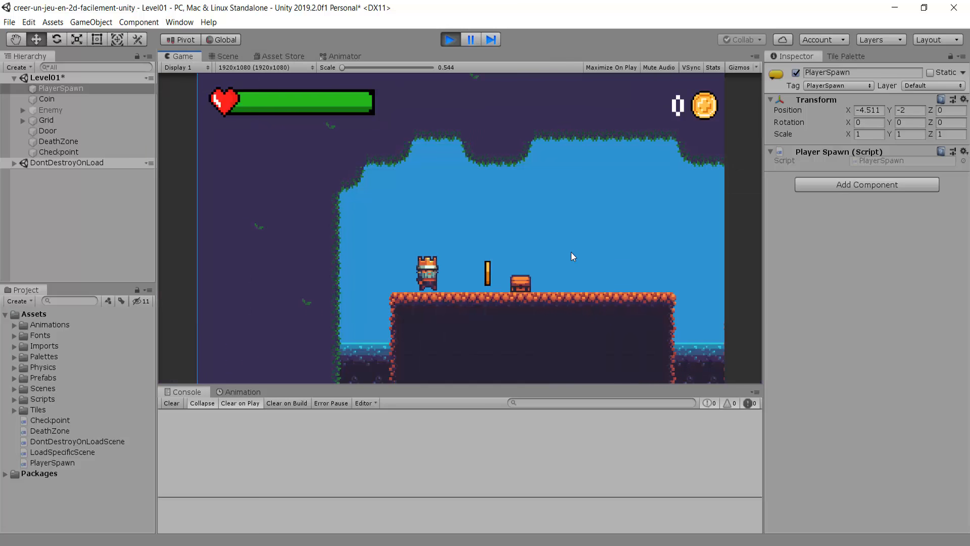
key("Right")
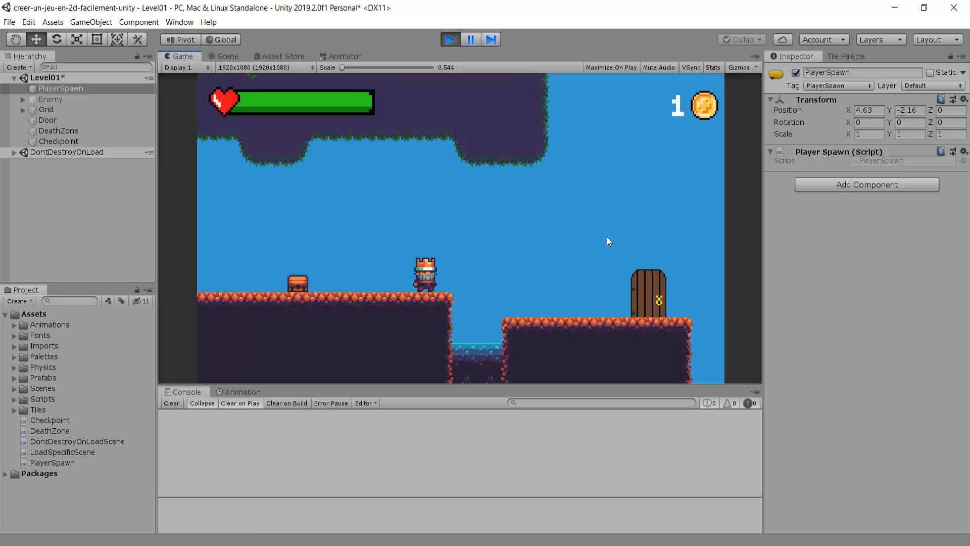
key("Right")
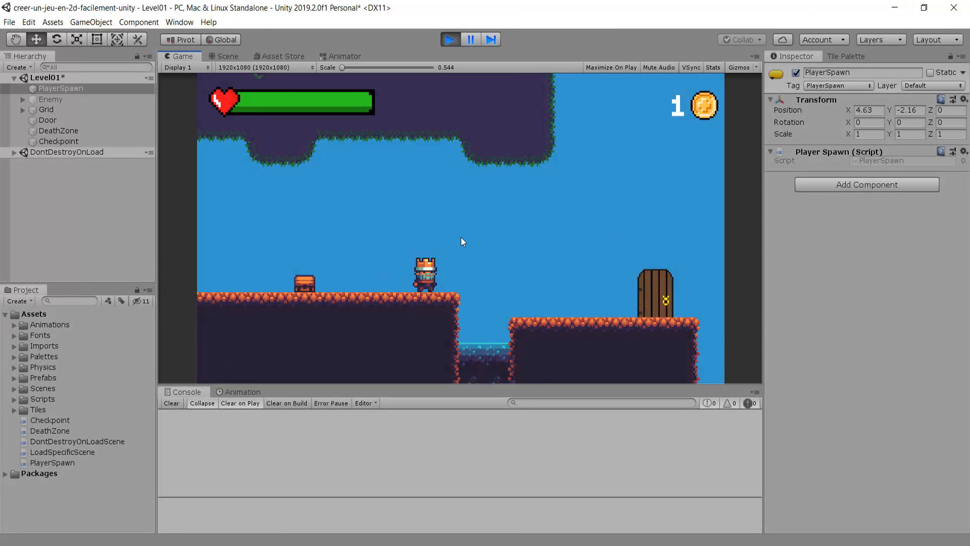
left_click(222, 56)
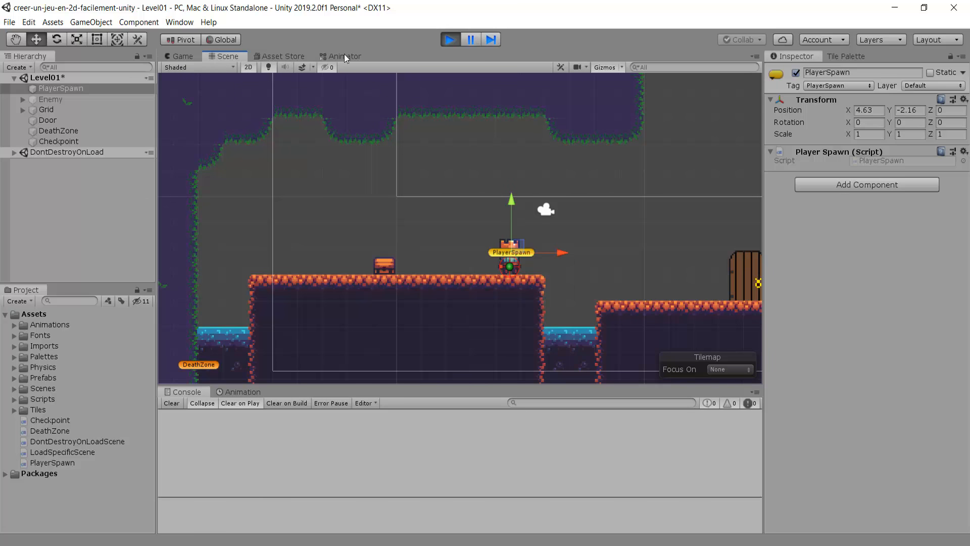
left_click(449, 42)
Dock the Scene view beside the Game view and frame the first platform in it
left_click_drag(219, 56, 495, 263)
middle_click_drag(547, 283, 588, 283)
scroll(601, 299, "up", 1)
Play the level with both views side by side, run the player through the checkpoint and back, and raise PlayerSpawn to about Y -1.61
left_click(450, 39)
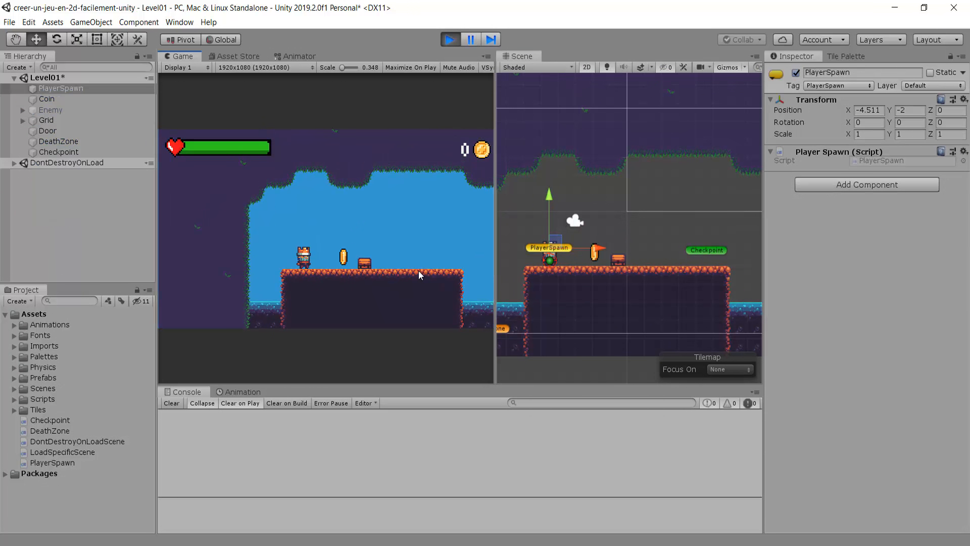
key("Right")
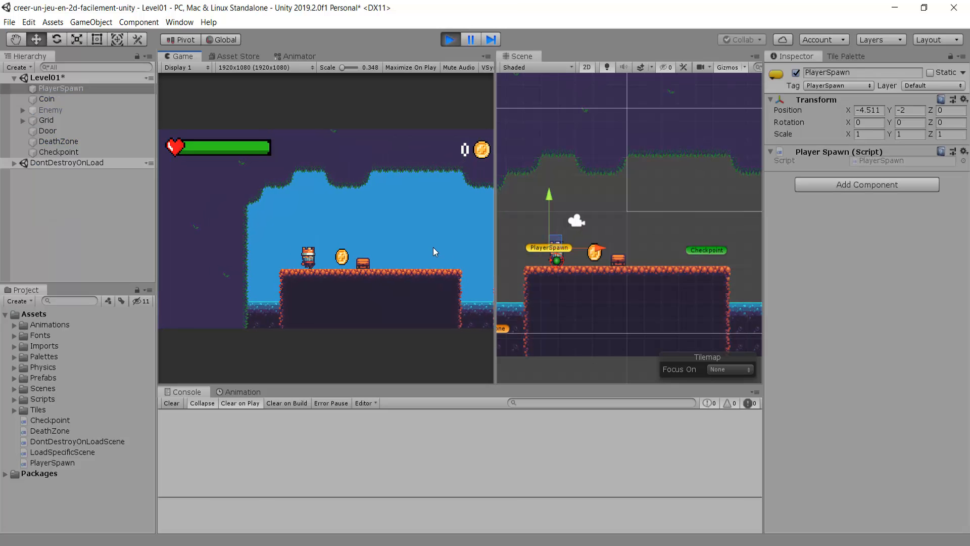
key("Right")
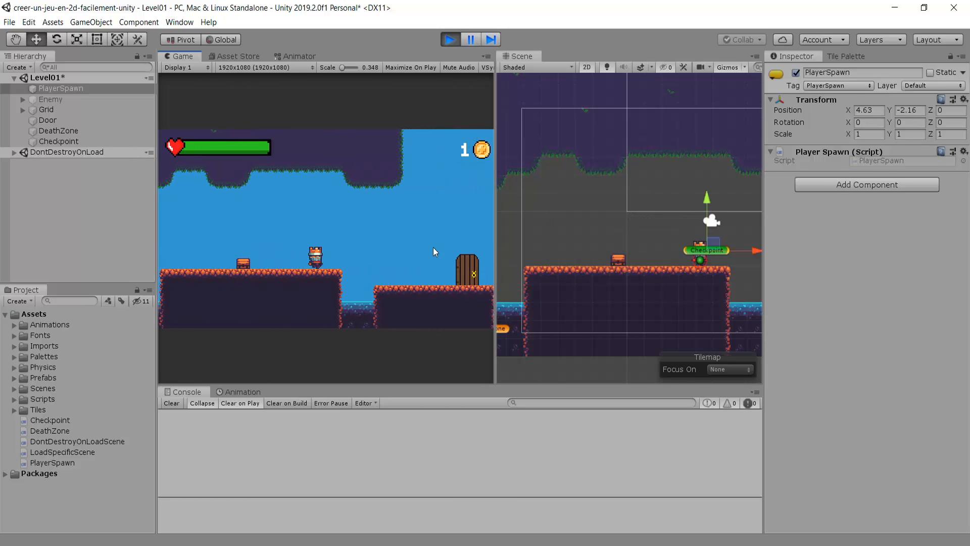
key("Left")
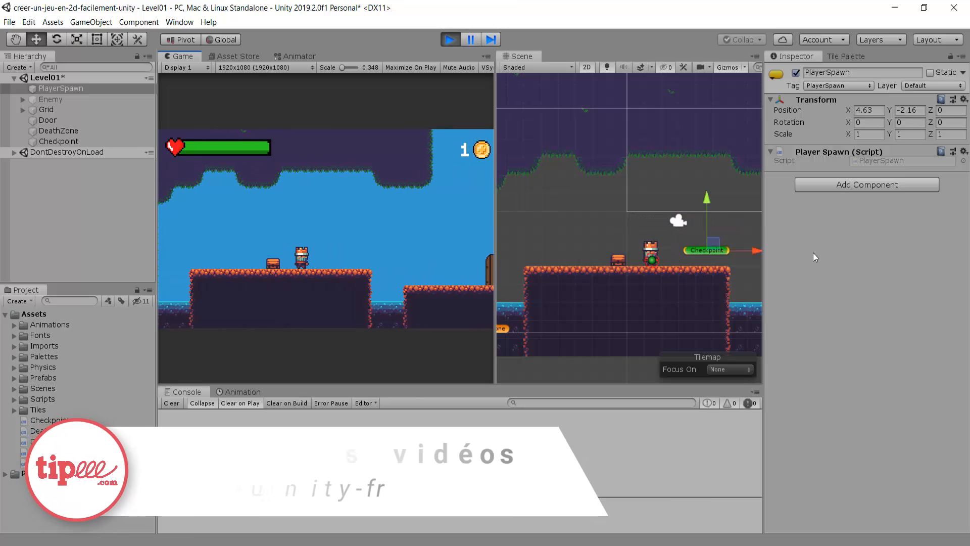
left_click_drag(707, 202, 706, 190)
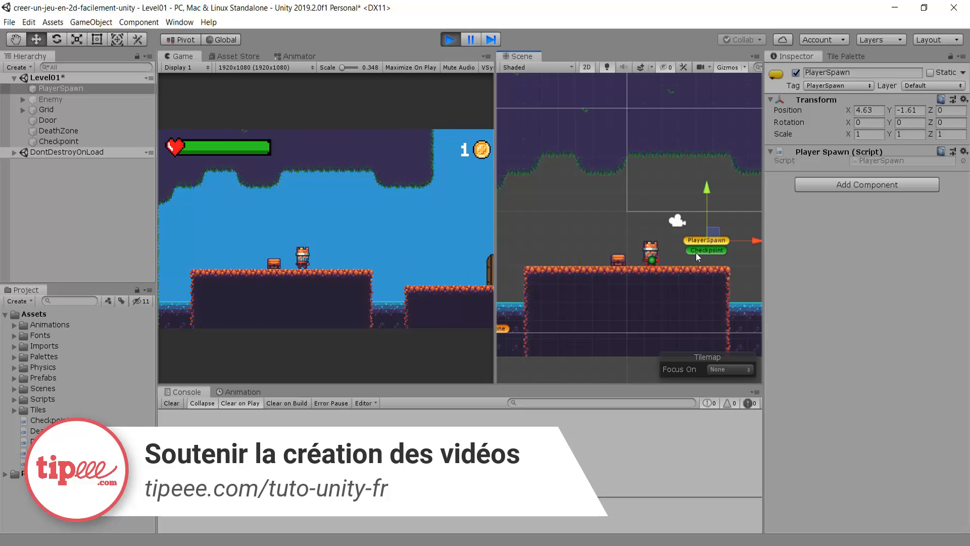
Stop the play test and dock the Scene view back in the same group as the Game view
left_click(447, 40)
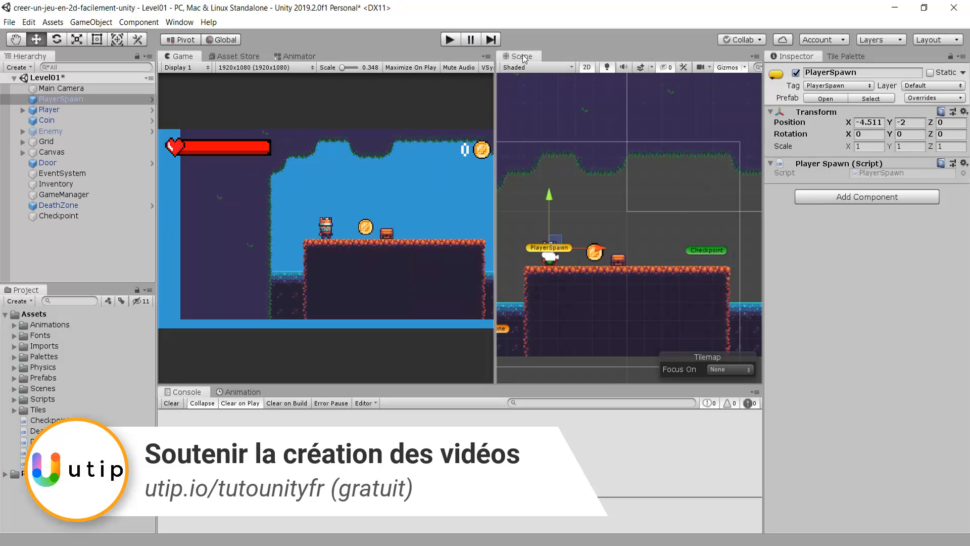
left_click_drag(523, 59, 224, 56)
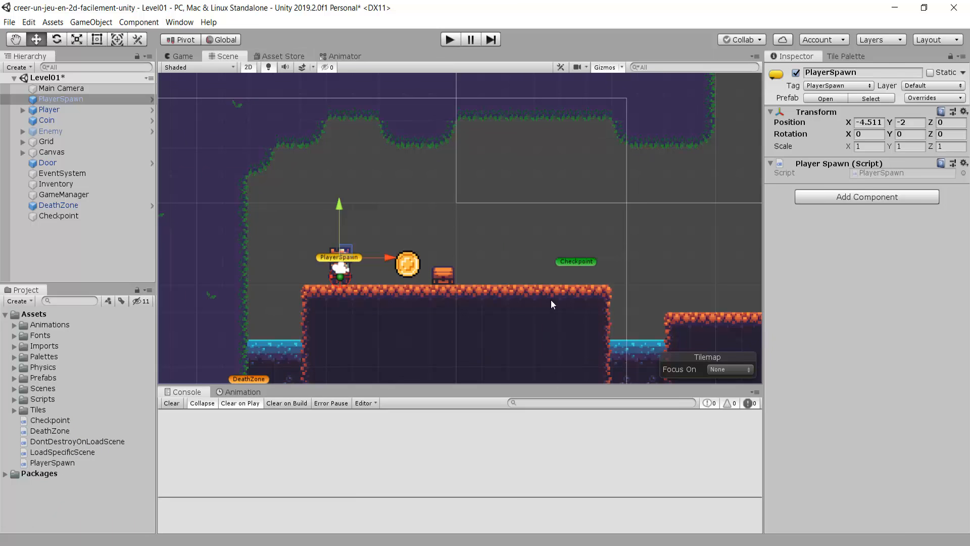
Duplicate the Checkpoint object and place the copy in front of the door at about X 11.75, Y -3.16
middle_click_drag(557, 285, 484, 274)
left_click(505, 250)
middle_click_drag(561, 265, 496, 259)
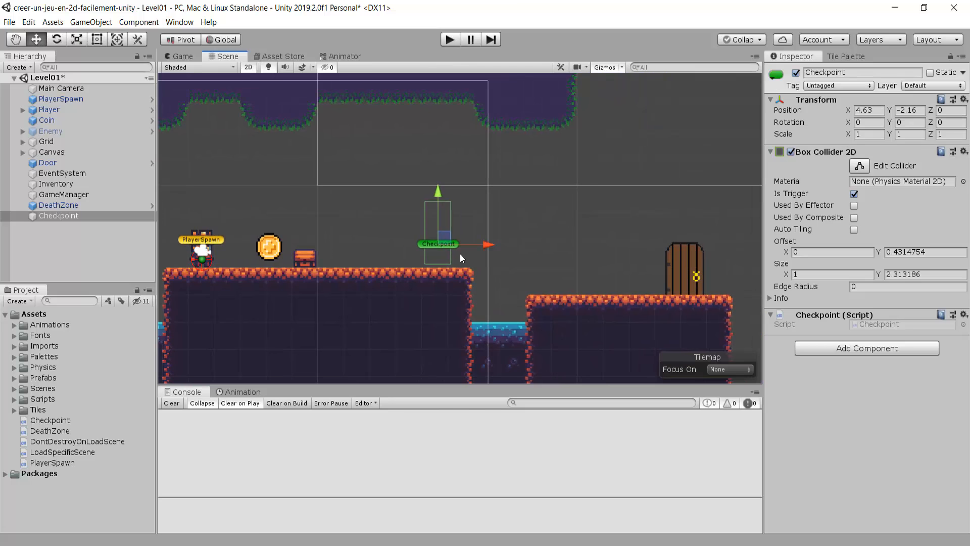
key("ctrl+d")
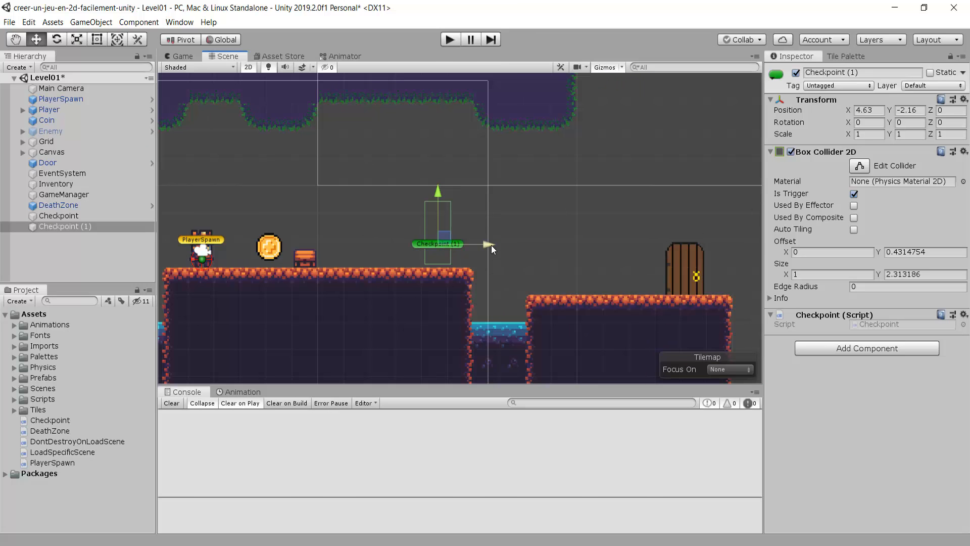
left_click_drag(486, 242, 661, 262)
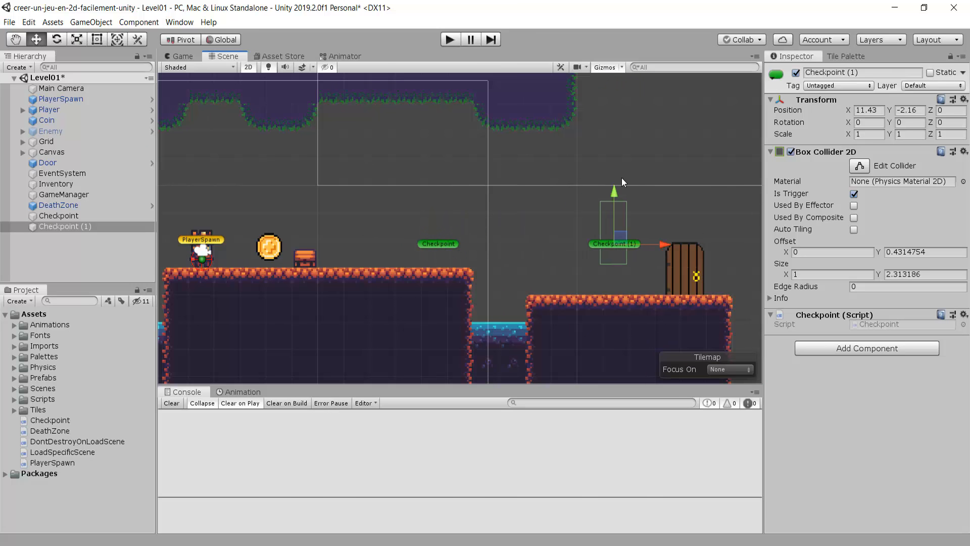
left_click_drag(620, 185, 617, 222)
left_click_drag(662, 270, 670, 273)
scroll(586, 235, "down", 4)
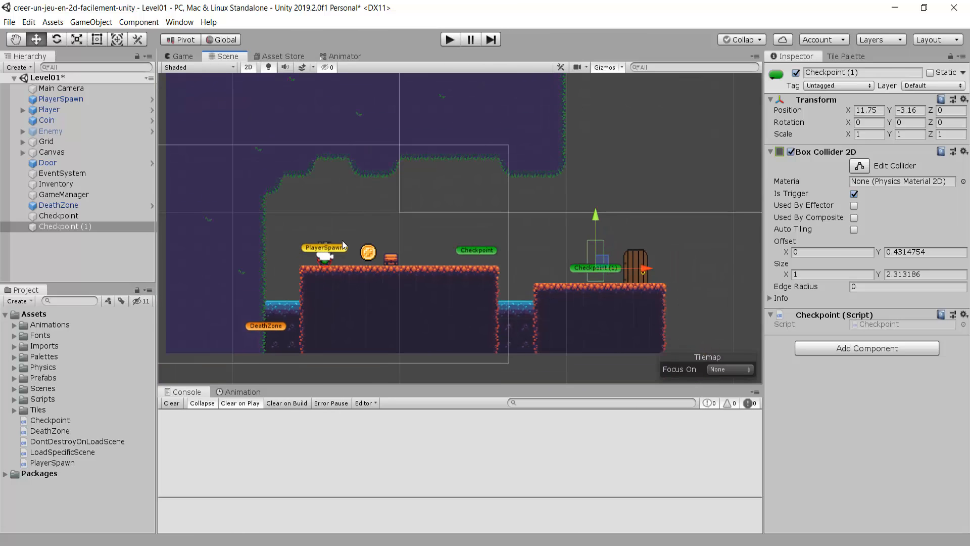
scroll(342, 243, "down", 3)
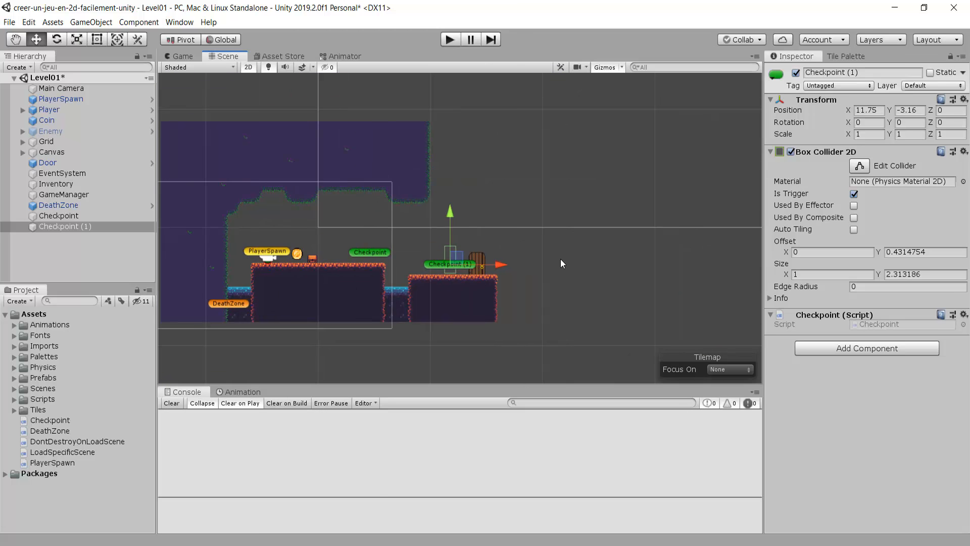
scroll(297, 240, "up", 3)
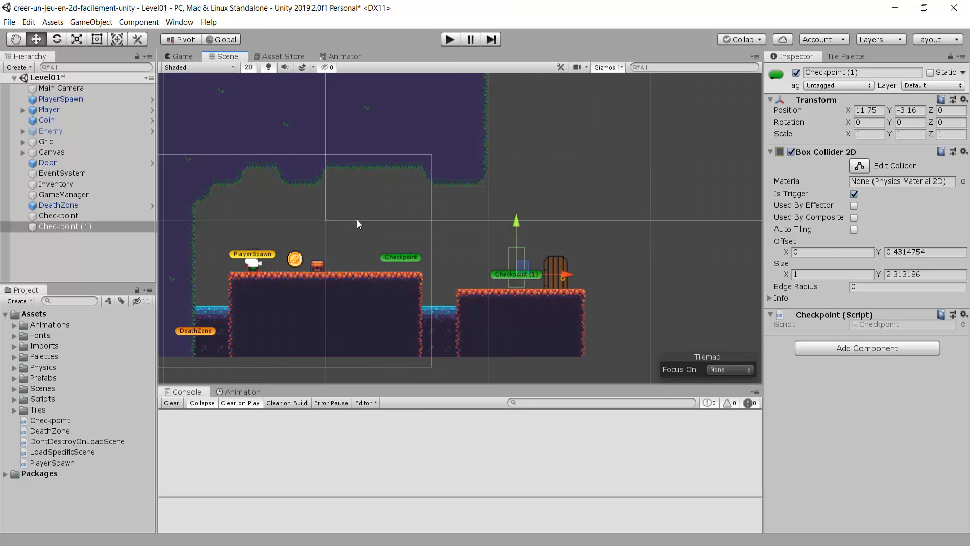
Play the level, run the player through the first checkpoint and drop into the water gap to test the respawn
left_click(449, 40)
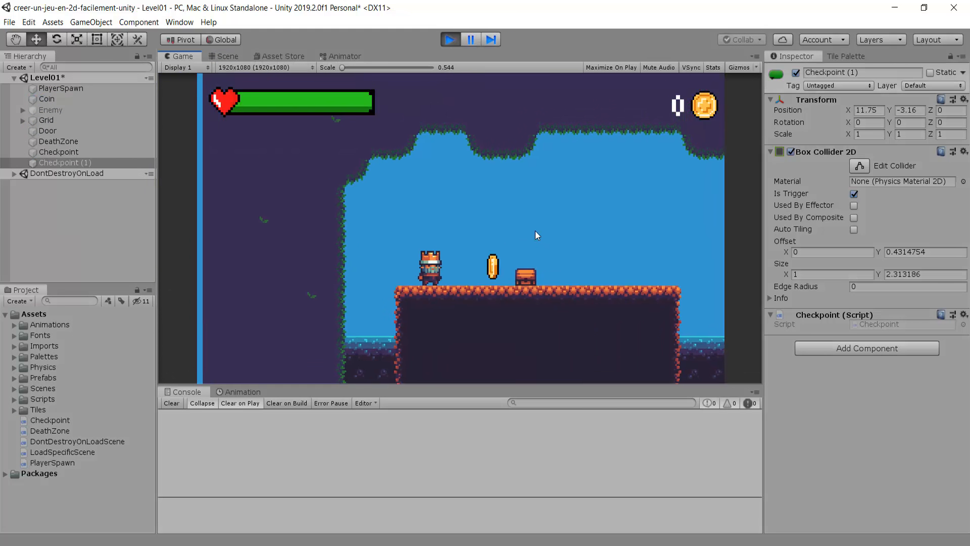
key("Right")
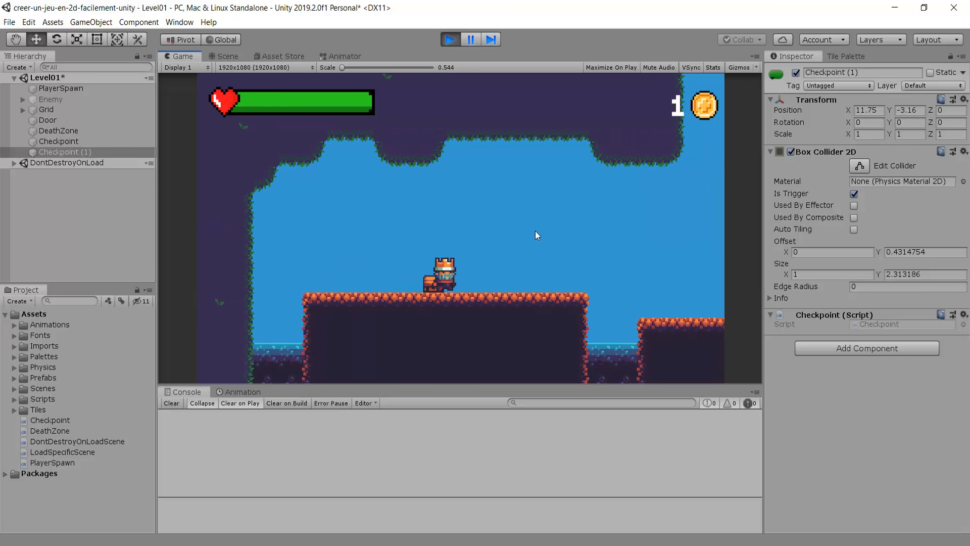
key("Right")
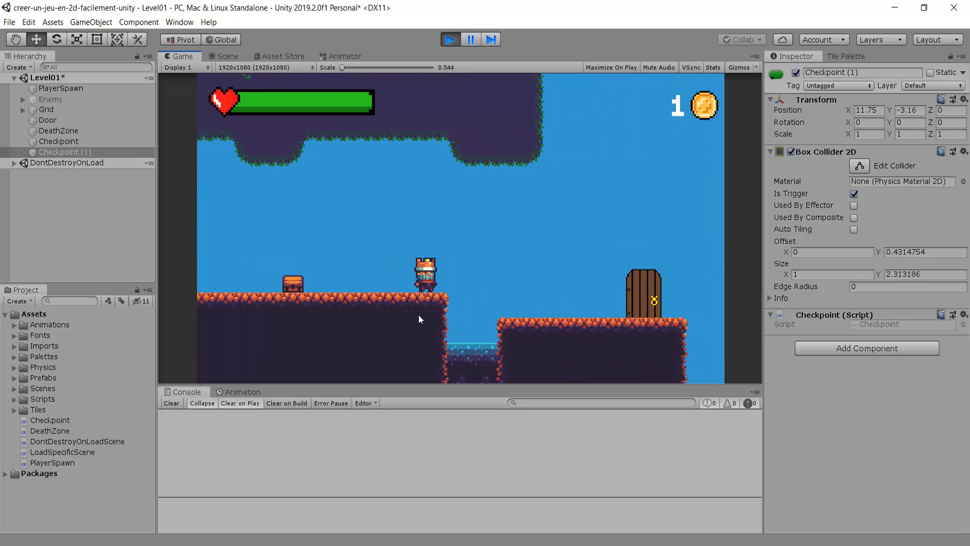
key("Right")
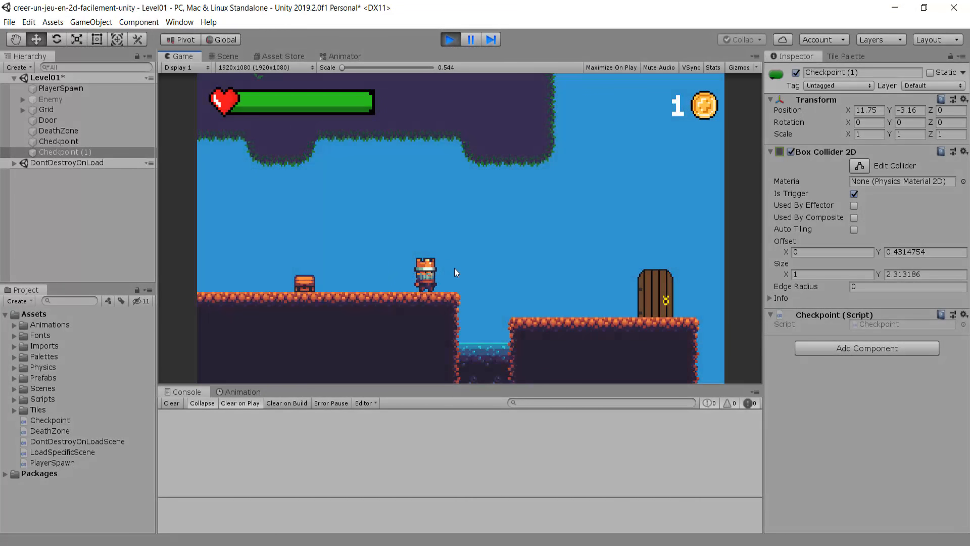
Jump the player across the gap to the second checkpoint and fall back into the gap to test its respawn
key("space")
key("Right")
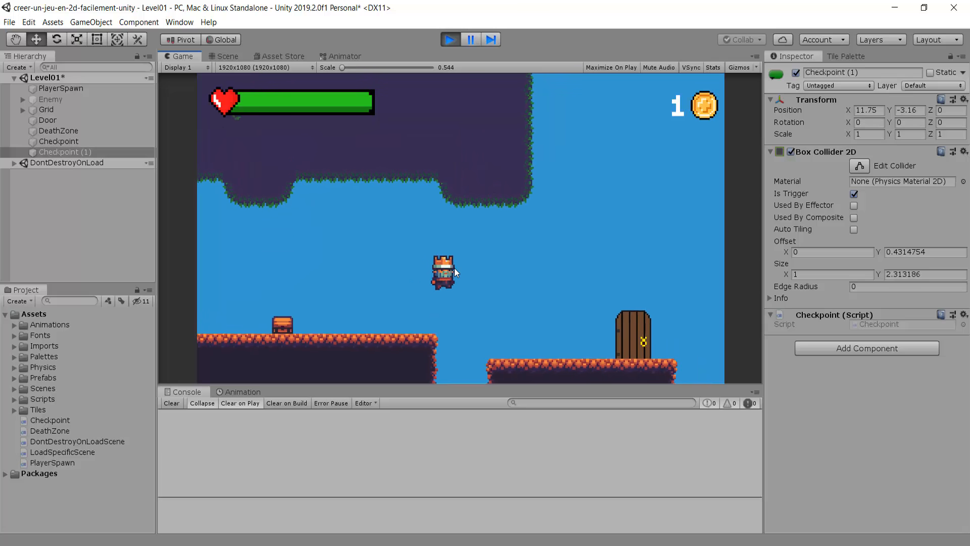
key("Left")
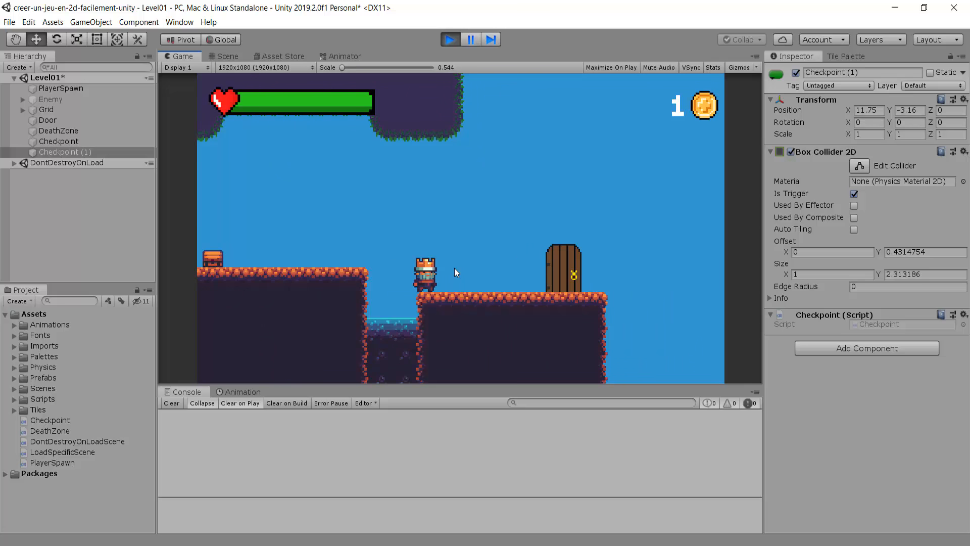
key("Left")
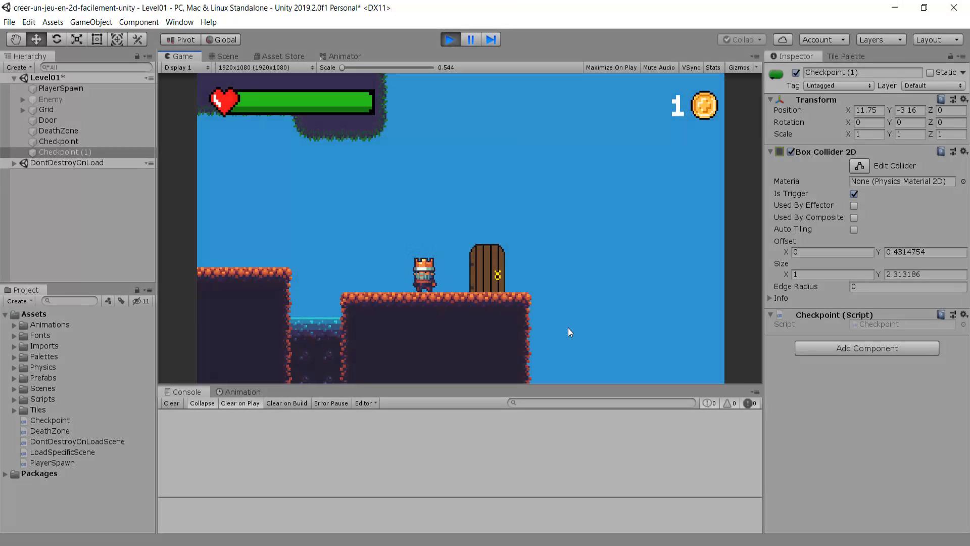
Jump the player back to the first checkpoint, drop into the gap again to test the respawn, and stop the game
key("Left")
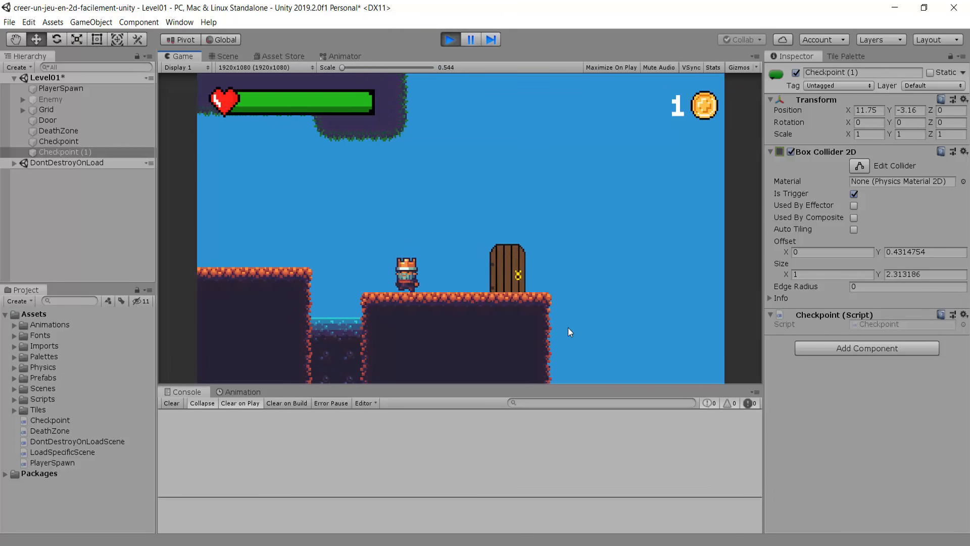
key("space")
key("Right")
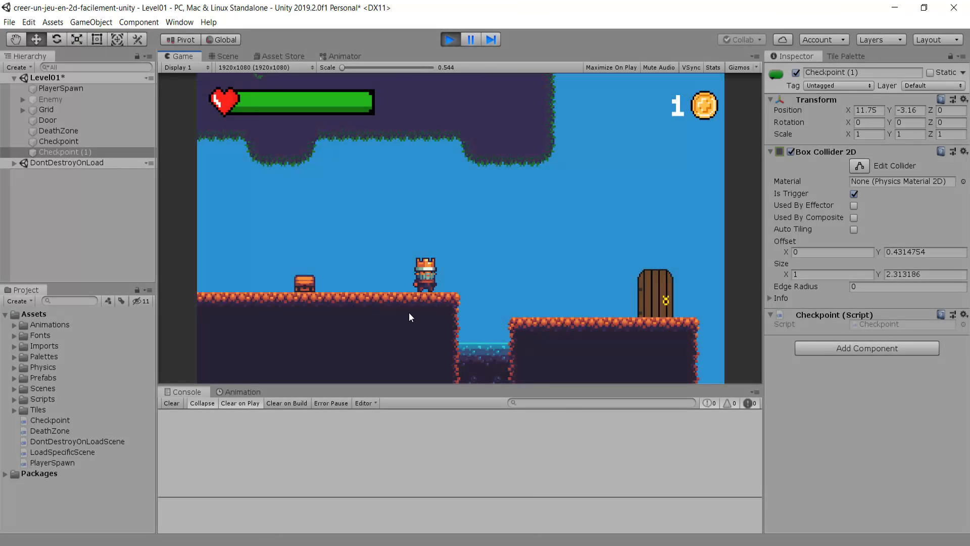
key("ctrl+p")
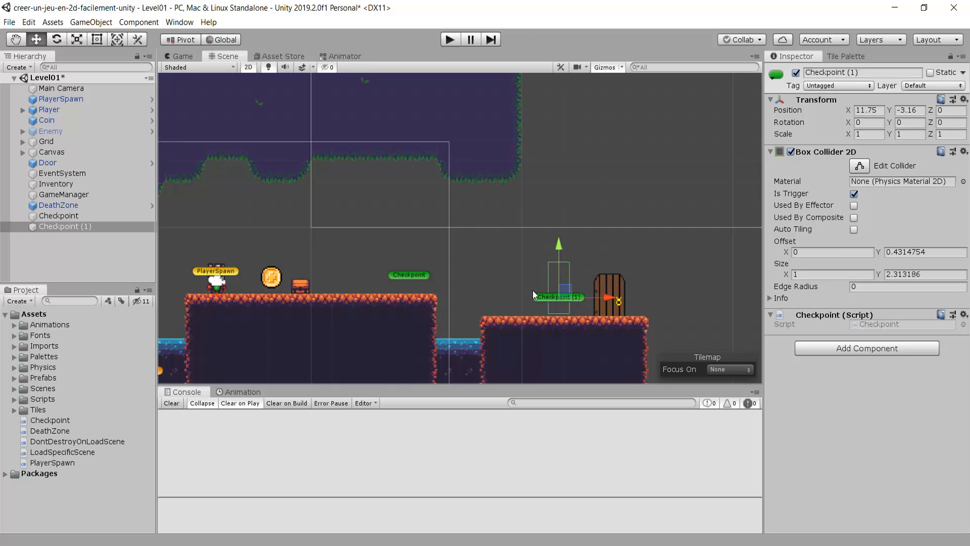
left_click(410, 273)
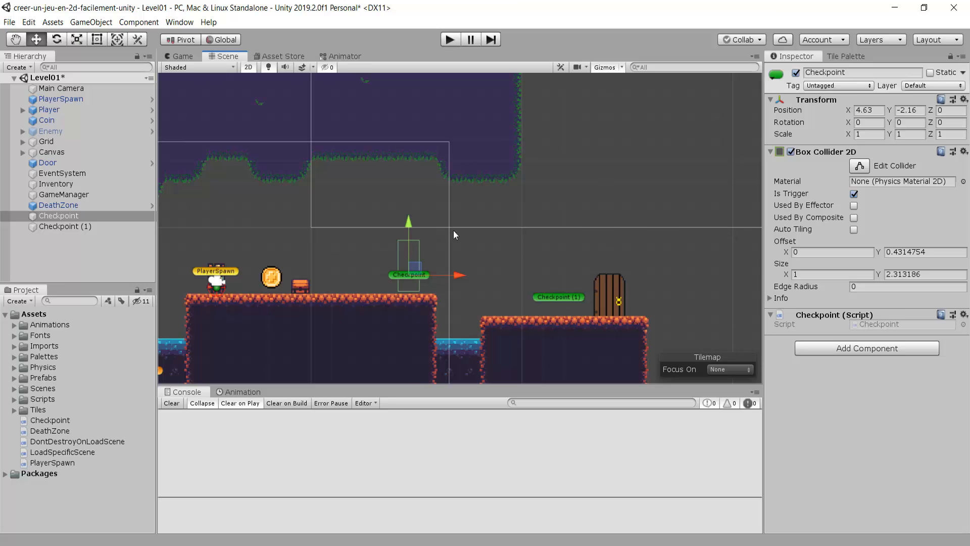
scroll(409, 272, "up", 2)
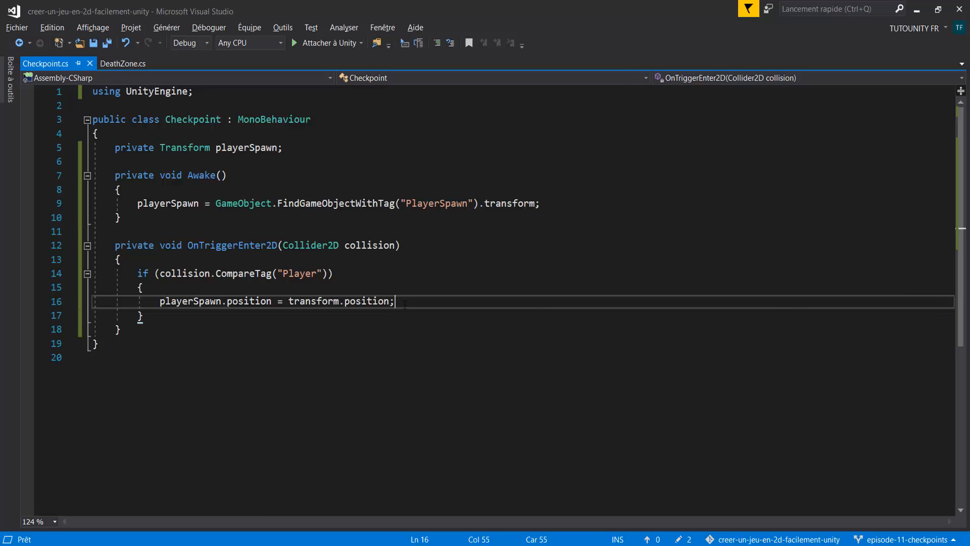
Add Destroy(gameObject); below the spawn position assignment in the Checkpoint script's trigger method and save the script
key("Return")
type("Destroy")
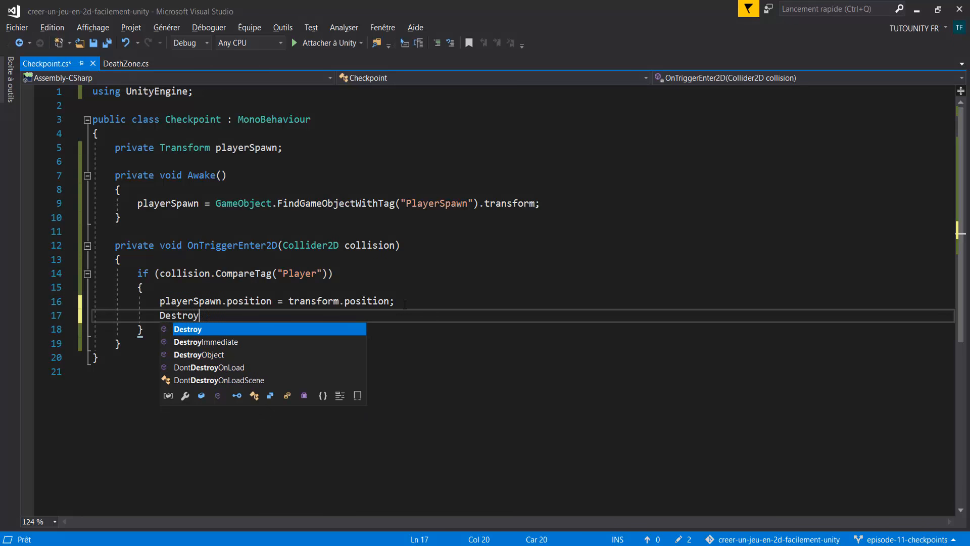
type("(")
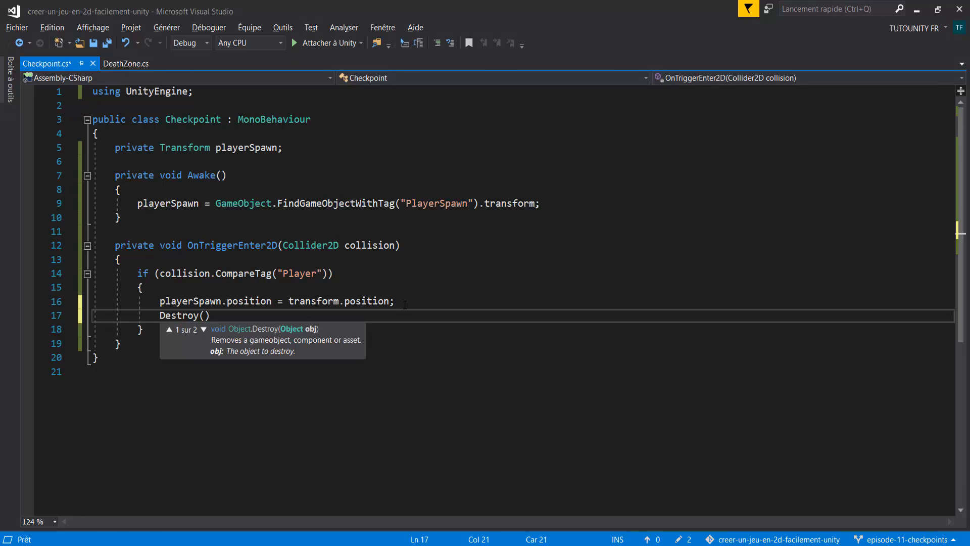
type("gameObject)")
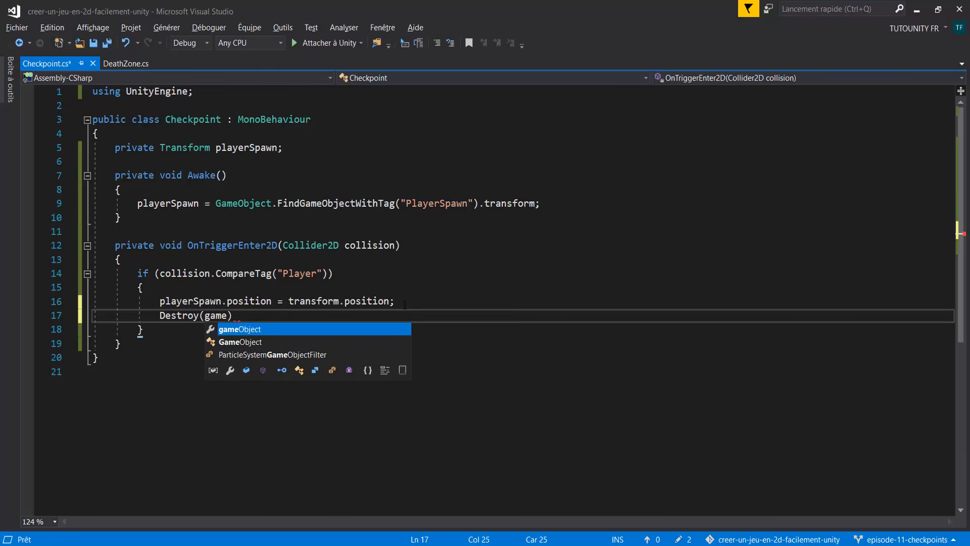
type(";")
key("ctrl+s")
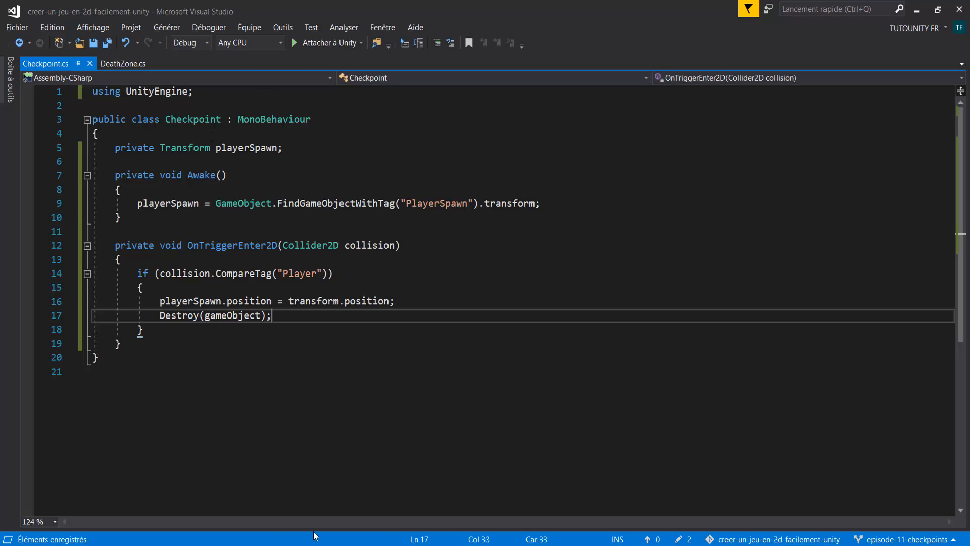
Return to Unity, play the level and run the player through the first checkpoint and into the gap to test its destruction and respawn
left_click(314, 544)
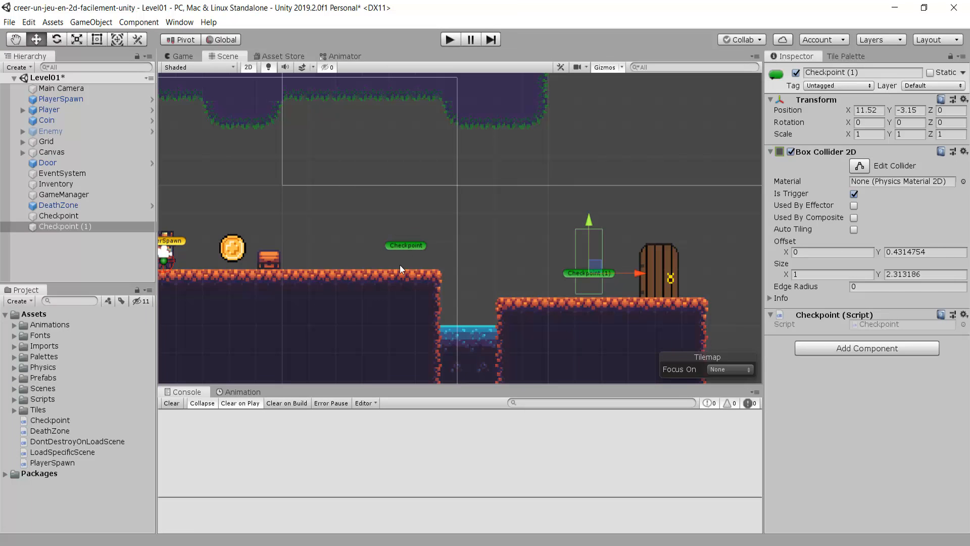
left_click(405, 248)
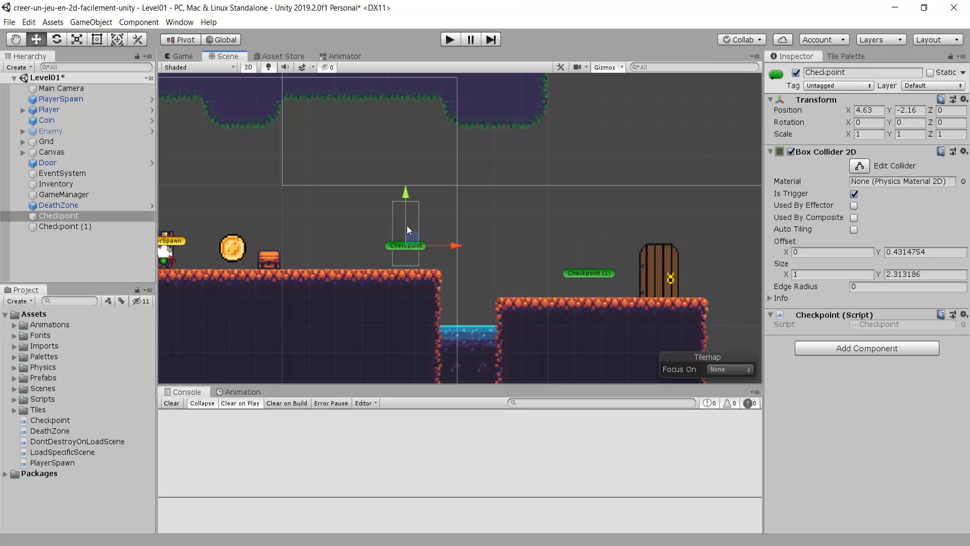
left_click(450, 40)
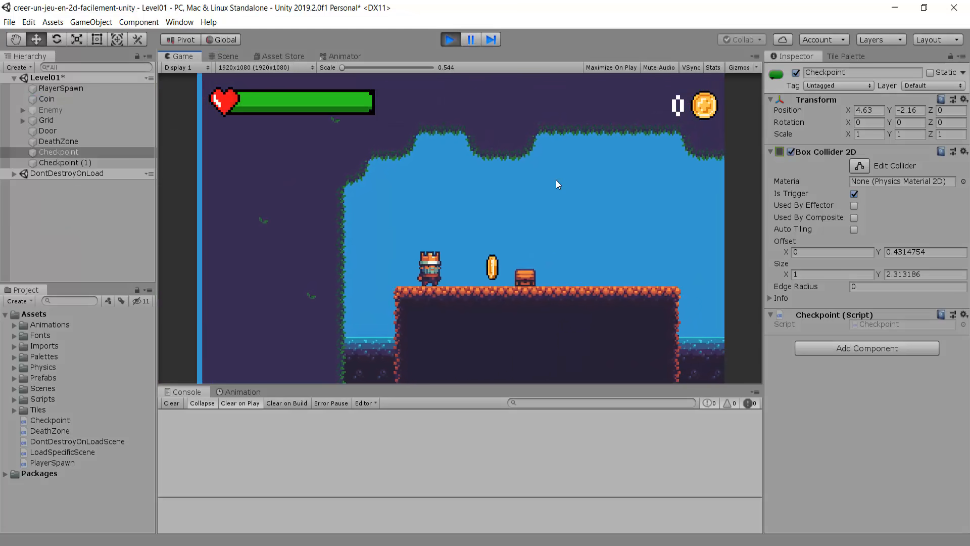
key("Right")
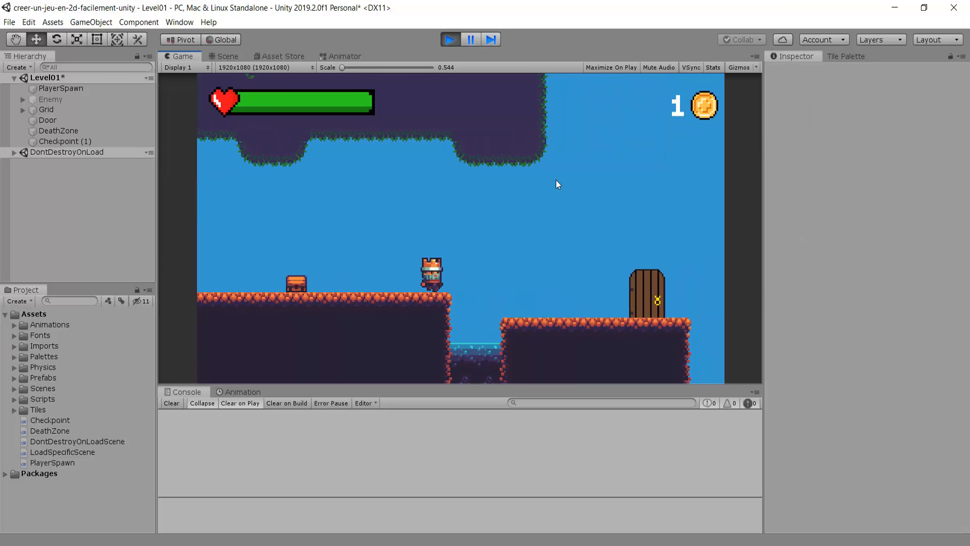
key("Right")
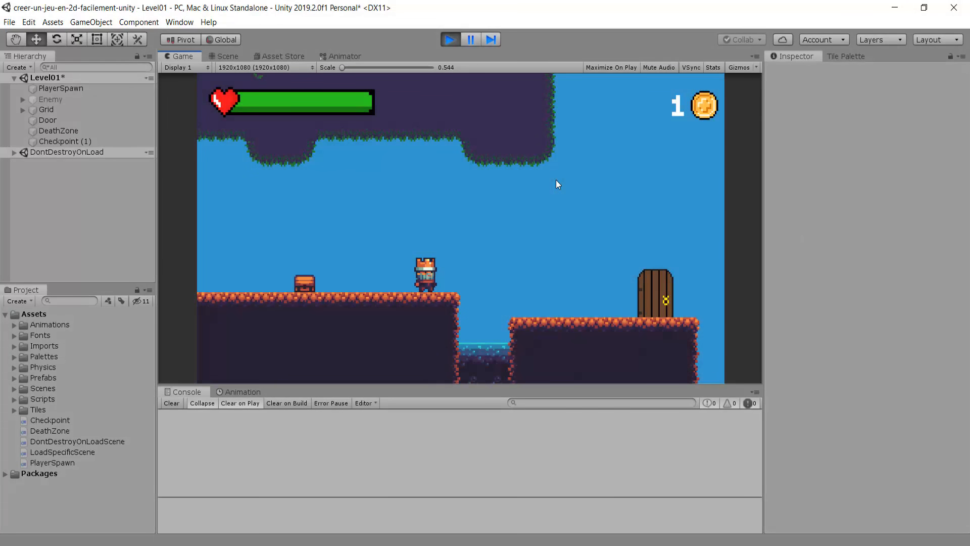
Jump the player across the gap to the second checkpoint and fall back into the gap to test the respawn
key("Right")
key("space")
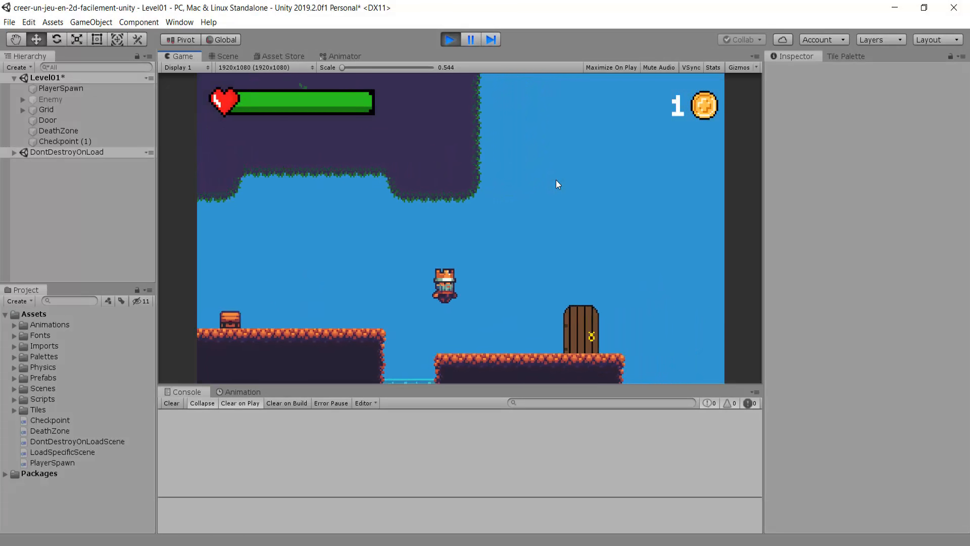
key("Right")
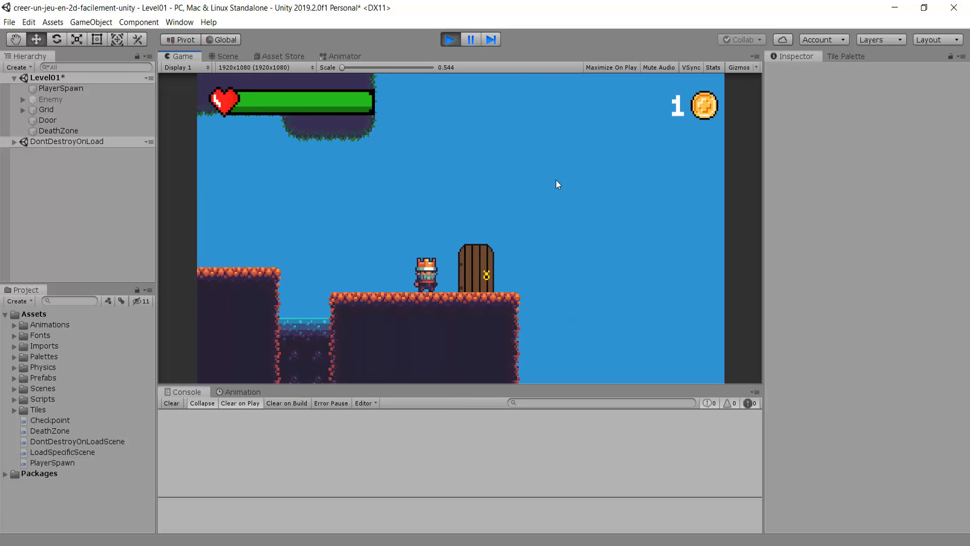
key("Left")
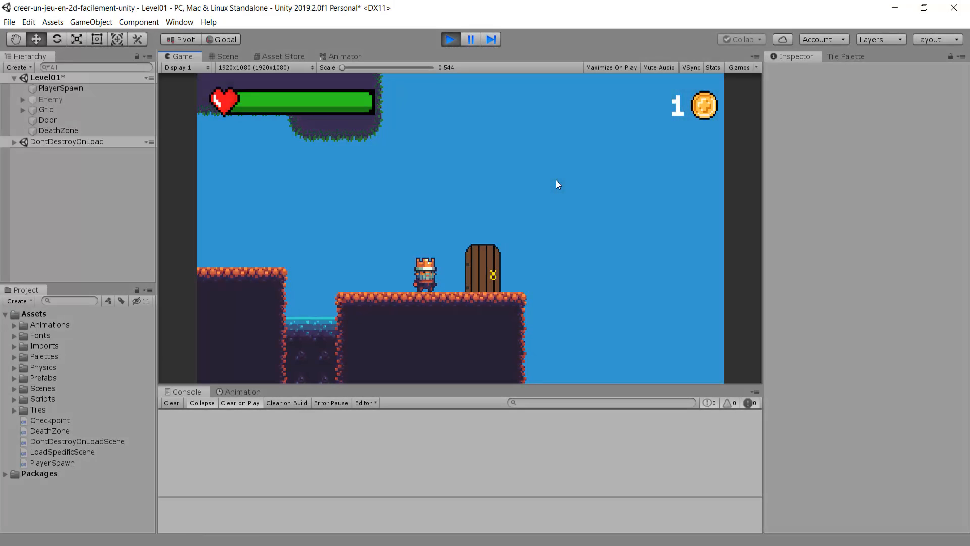
Jump the player back over the gap towards the first checkpoint's former spot and retest the respawn
key("Left")
key("Left")
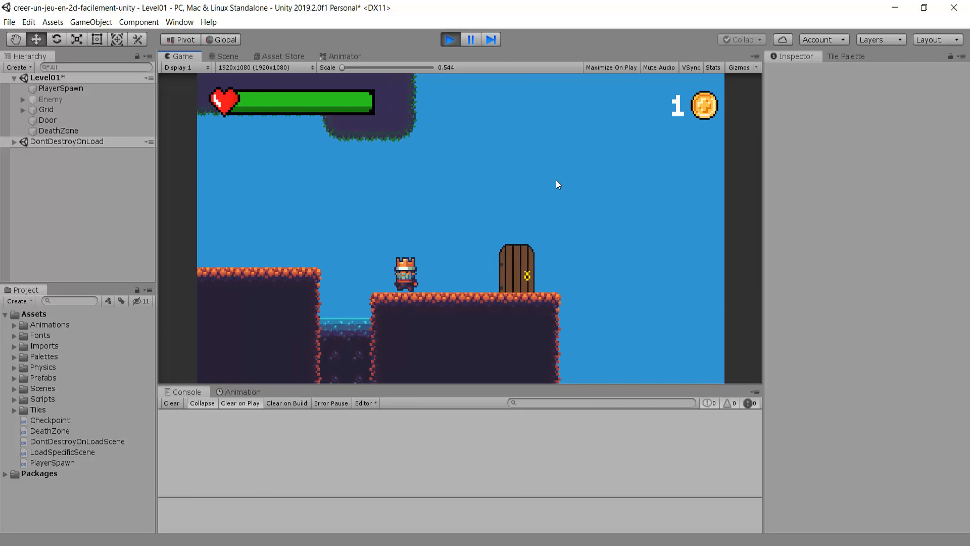
key("space")
key("Right")
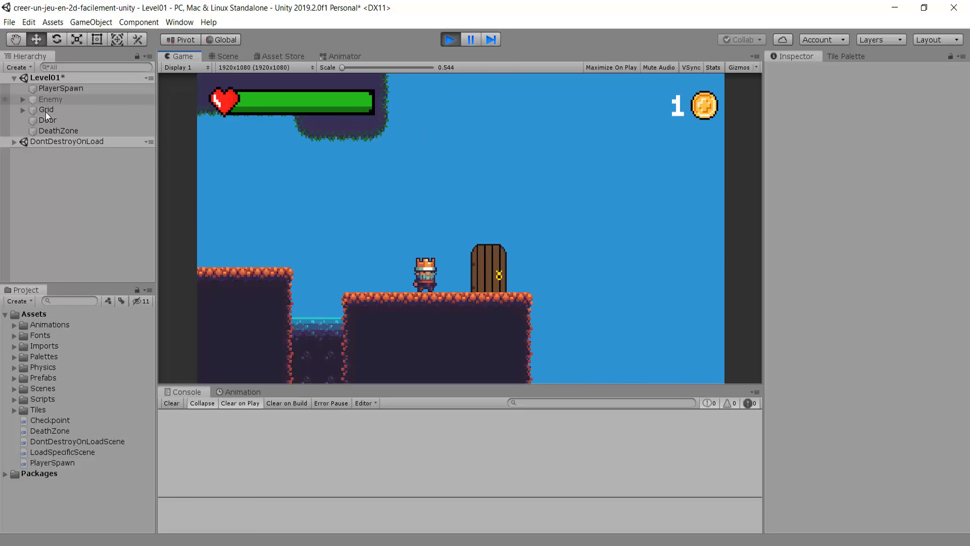
Inspect the DeathZone object and the PlayerSpawn location in the running scene, then stop the game
left_click(53, 130)
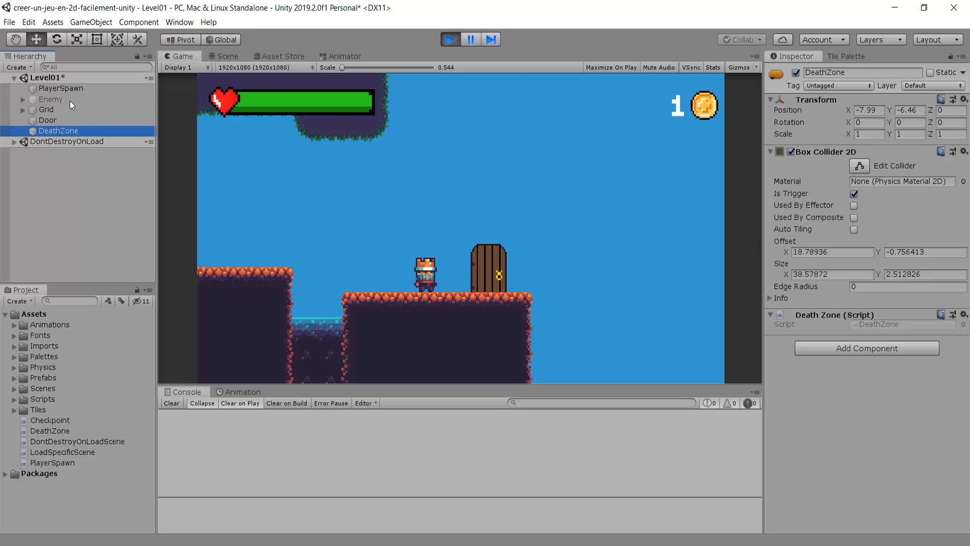
left_click(223, 57)
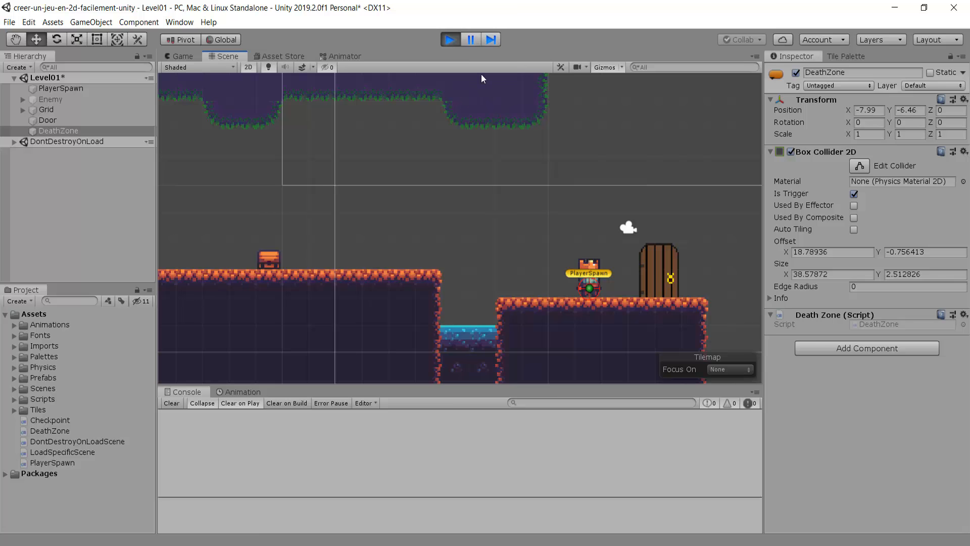
left_click(449, 40)
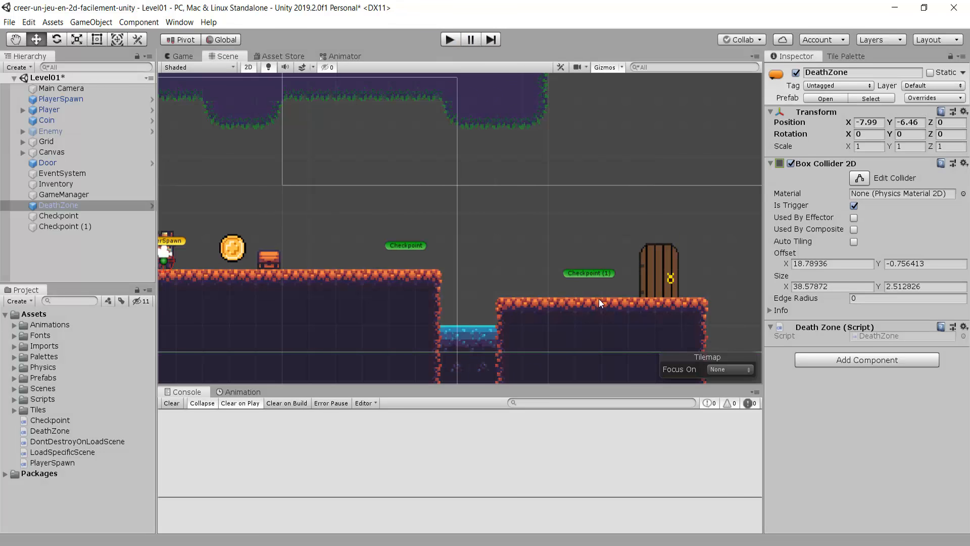
scroll(507, 268, "down", 3)
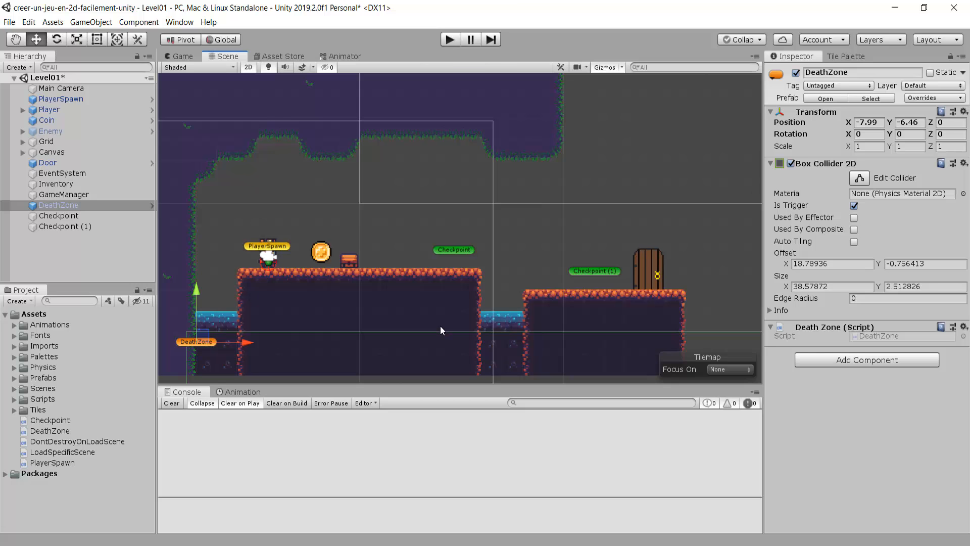
scroll(463, 219, "up", 2)
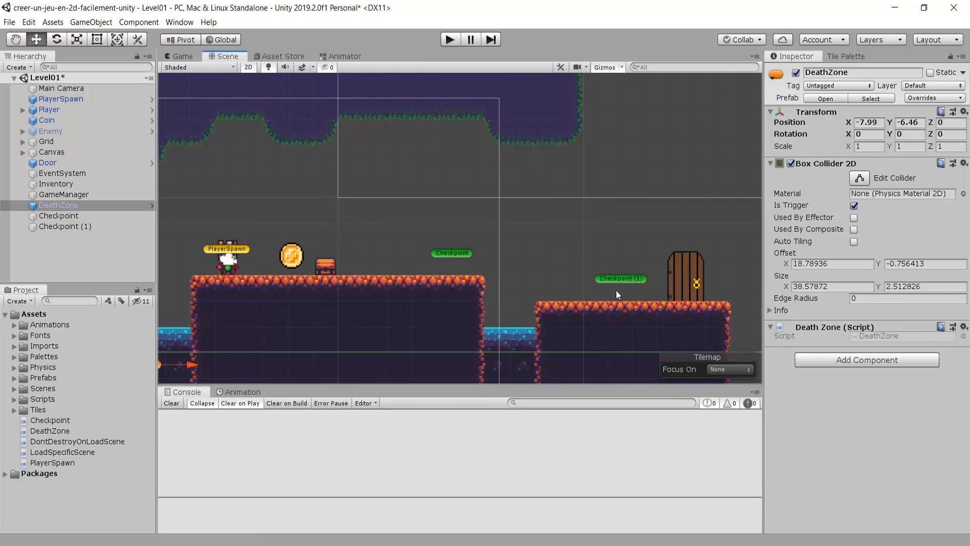
left_click(182, 56)
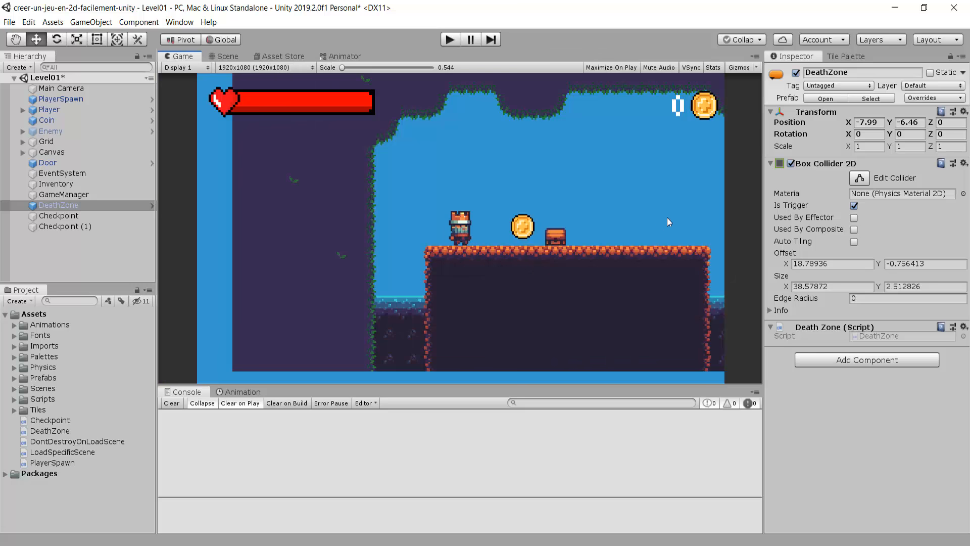
left_click(212, 57)
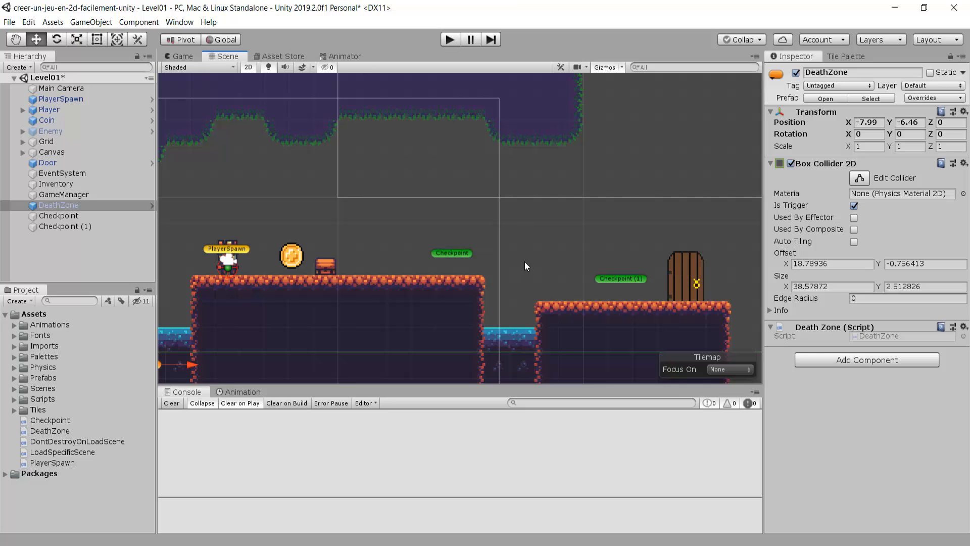
middle_click_drag(444, 238, 465, 257)
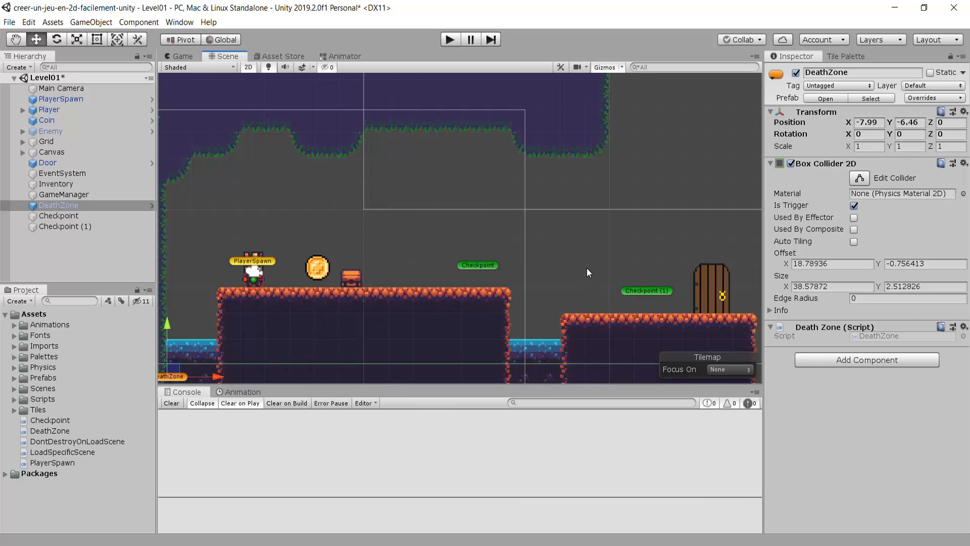
Switch to the serie2d downloads folder, view flag-red-white.png enlarged to examine its flag frames, and close the preview
key("alt+Tab")
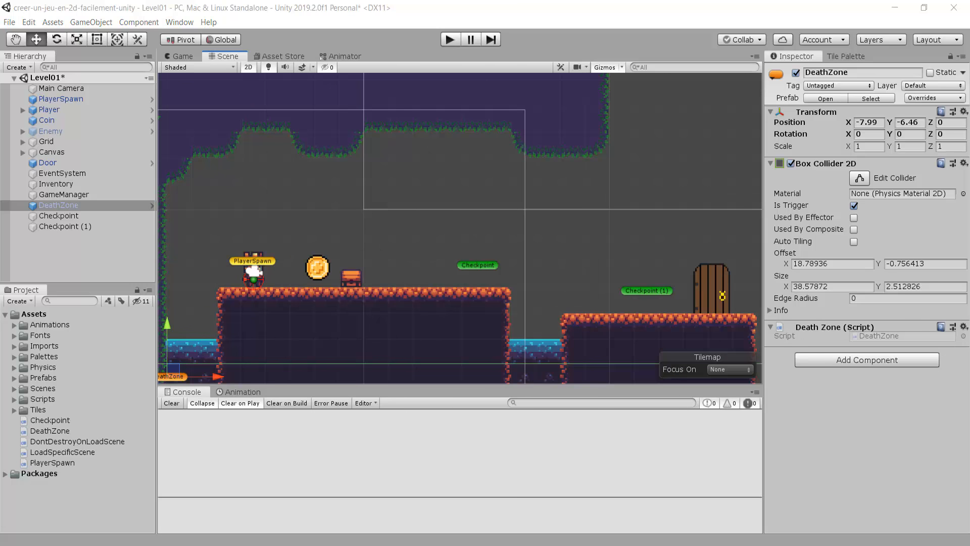
left_click_drag(639, 0, 537, 138)
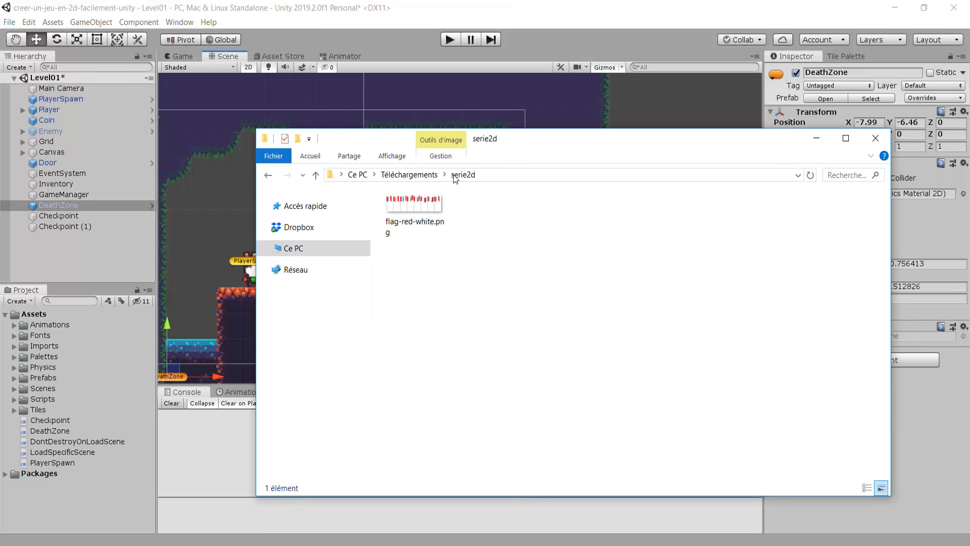
double_click(418, 203)
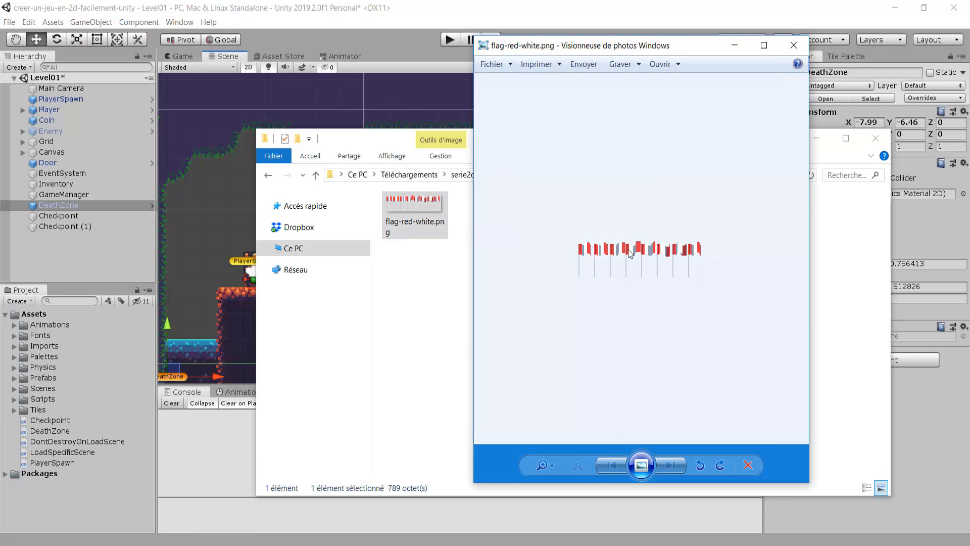
scroll(629, 249, "up", 3)
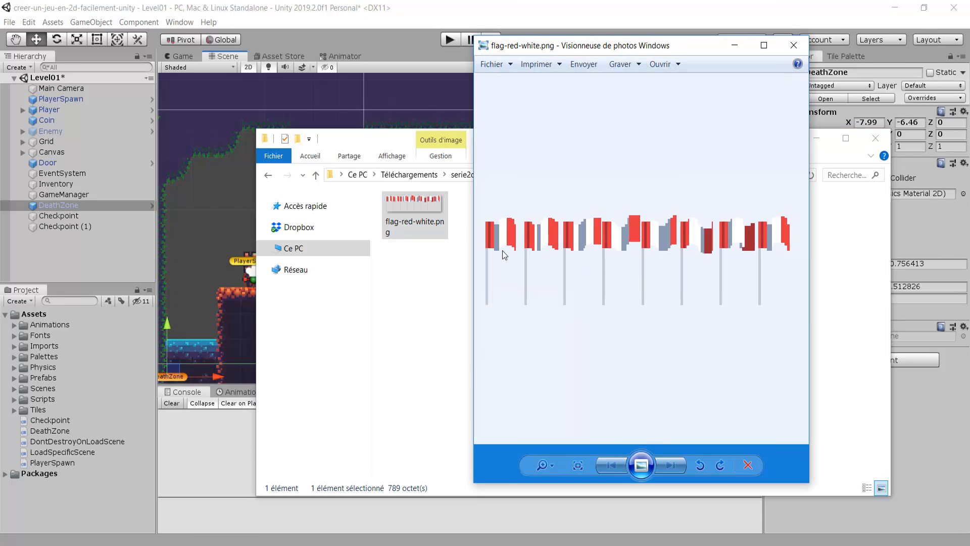
left_click_drag(473, 259, 266, 258)
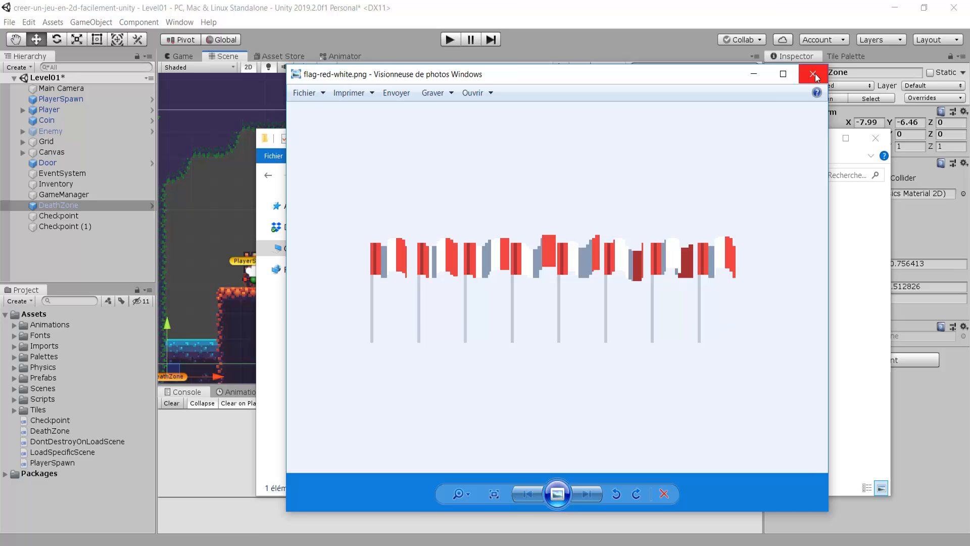
left_click(813, 73)
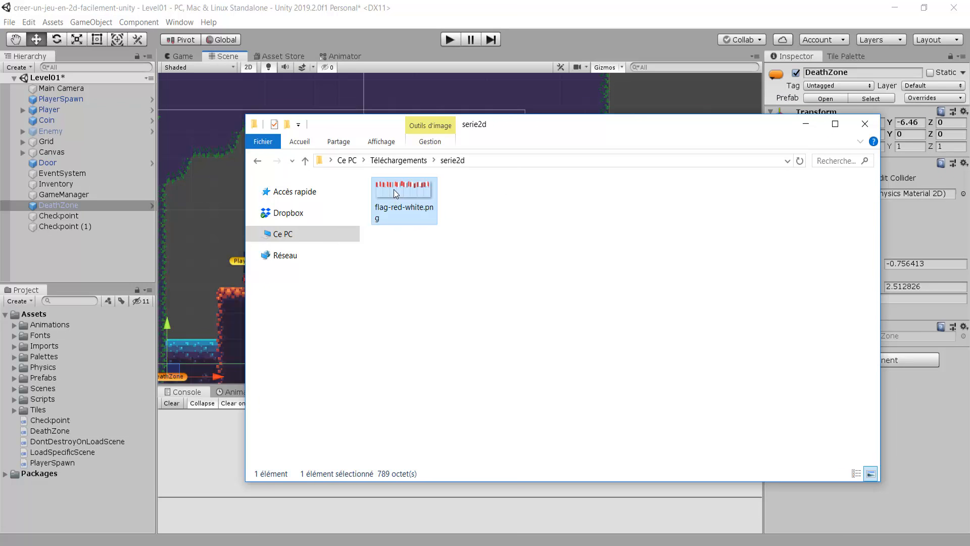
Import flag-red-white.png into the project's Imports folder and show its import settings
left_click_drag(393, 190, 39, 349)
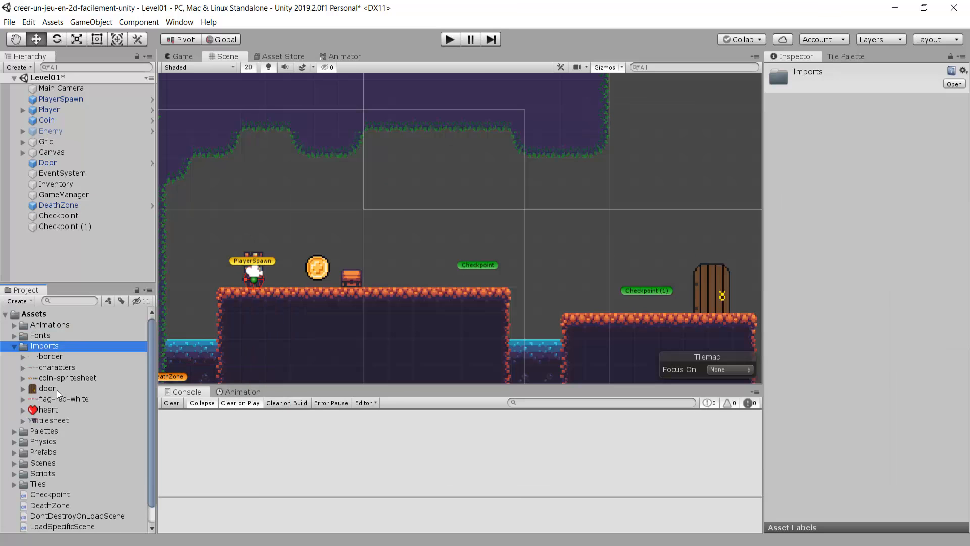
left_click(65, 399)
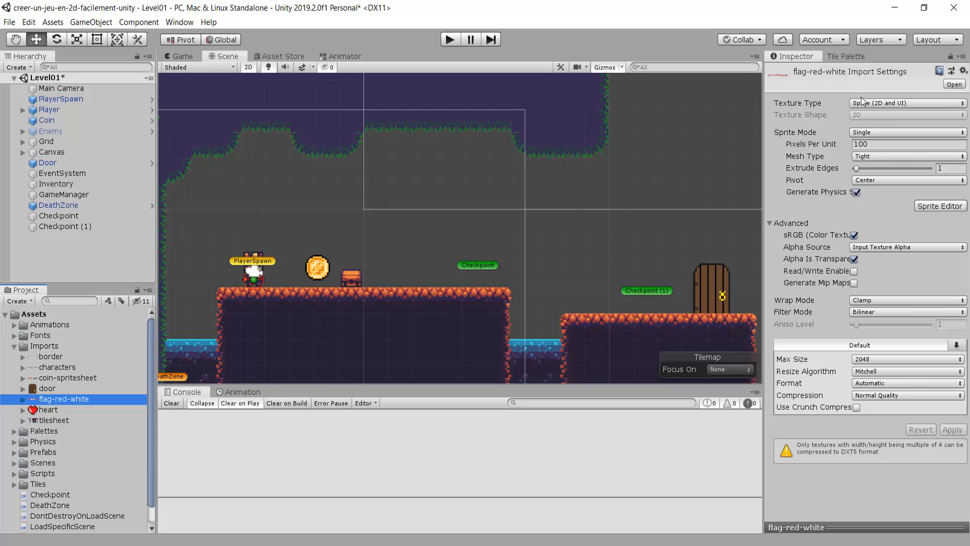
Set the flag-red-white texture's sprite mode to Multiple and its pixels per unit to 70
left_click(857, 132)
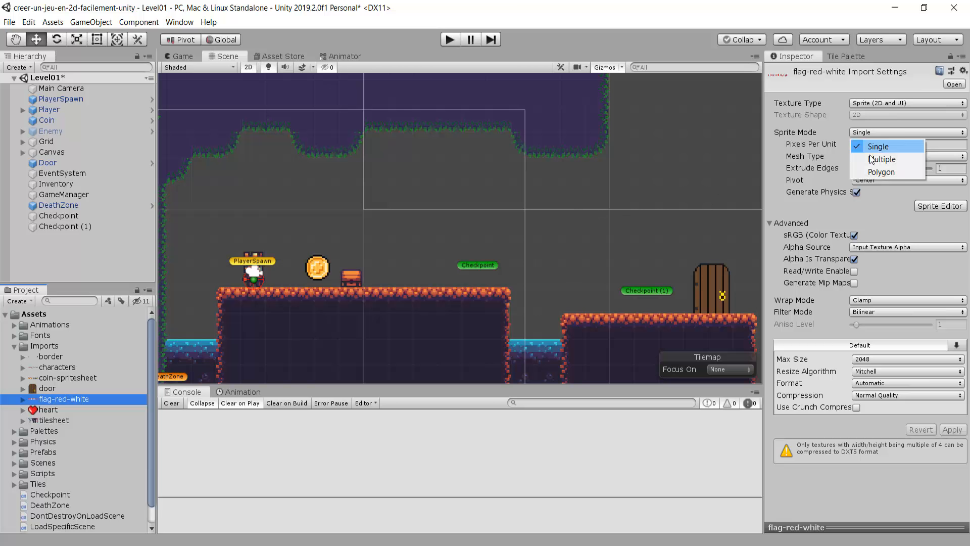
left_click(870, 155)
left_click(821, 144)
left_click(883, 145)
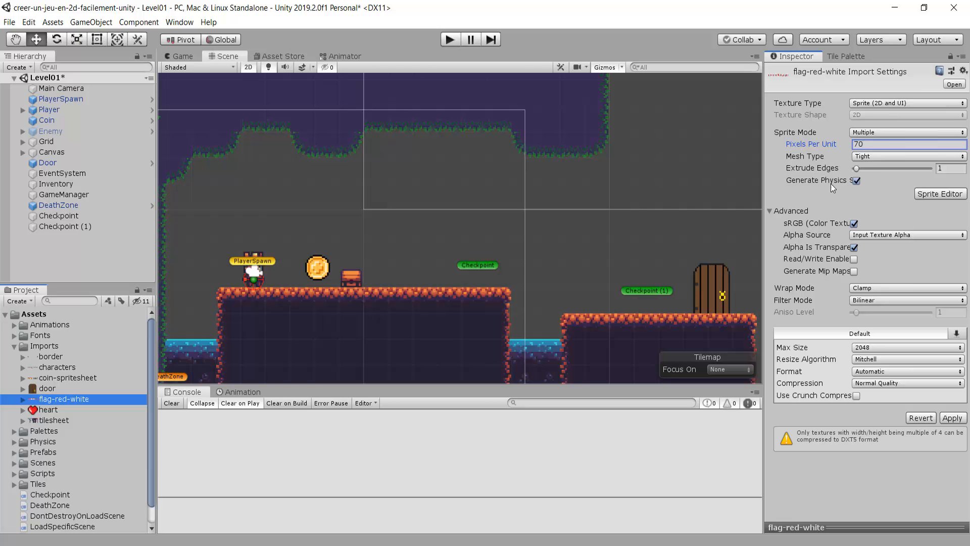
Set the flag-red-white texture's filter mode to Point (no filter) and its compression to None
left_click(865, 299)
left_click(882, 315)
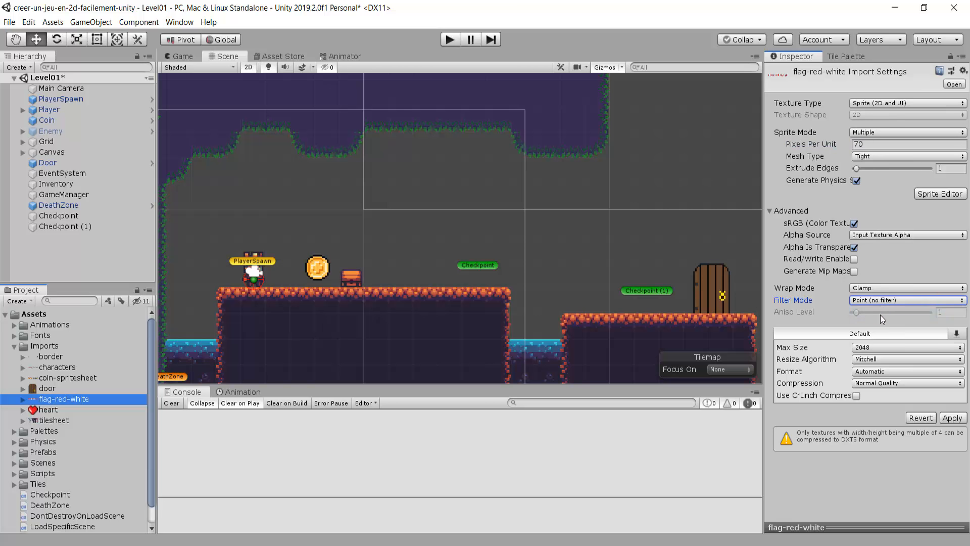
left_click(877, 384)
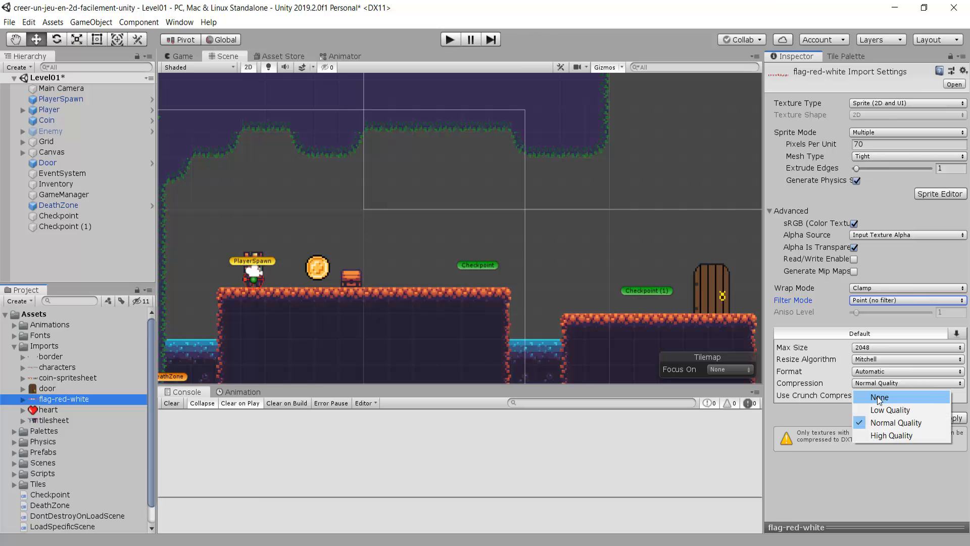
left_click(879, 398)
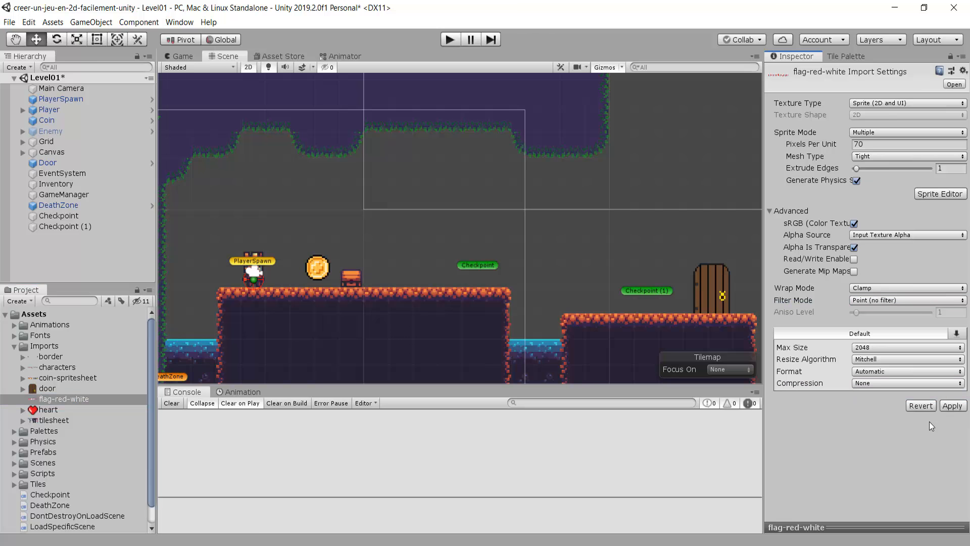
Open flag-red-white in the Sprite Editor and slice it by cell size with a 32 by 70 pixel grid
left_click(934, 195)
left_click(508, 304)
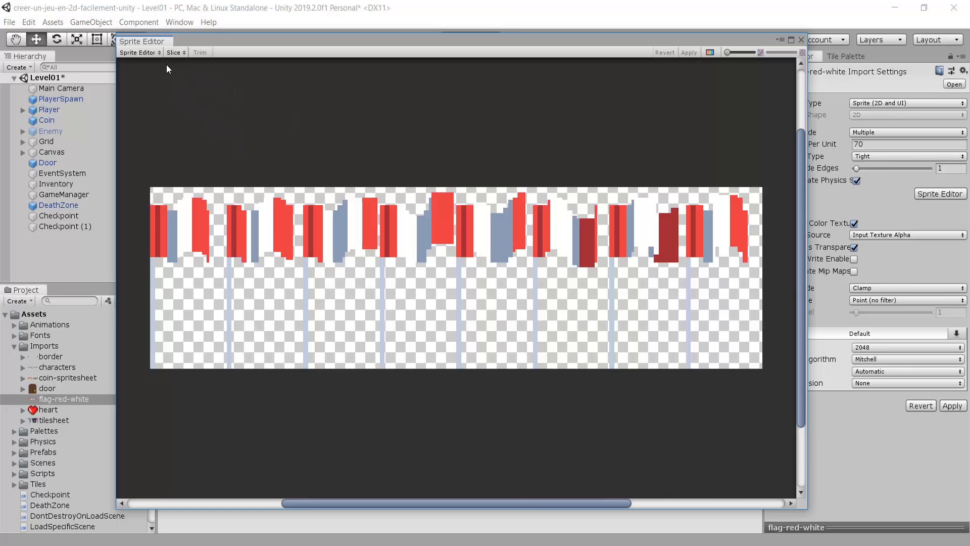
left_click(172, 53)
left_click(283, 54)
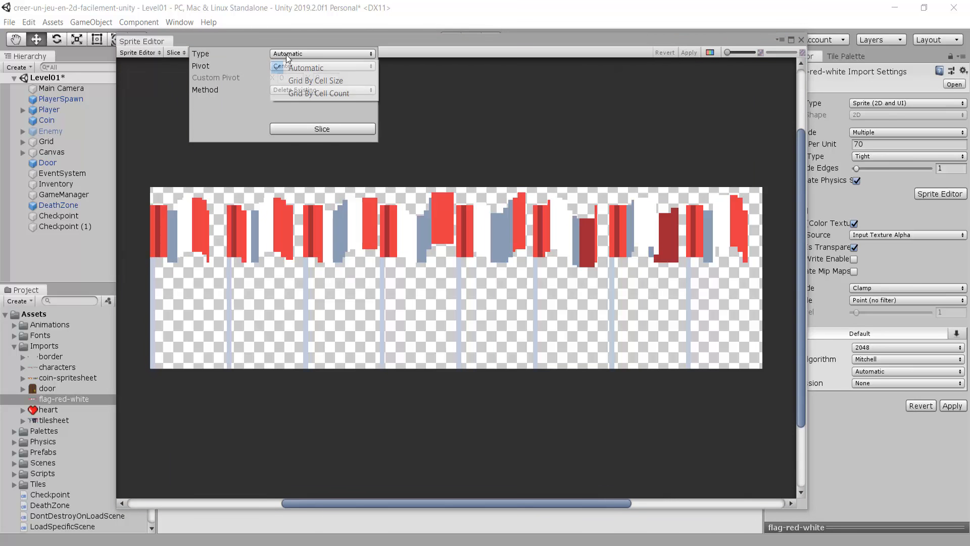
left_click(311, 81)
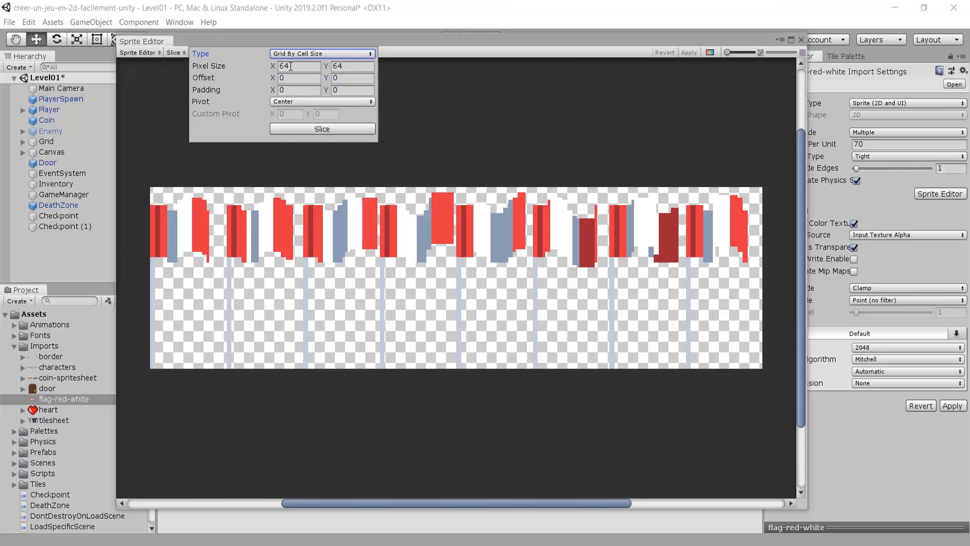
left_click(295, 67)
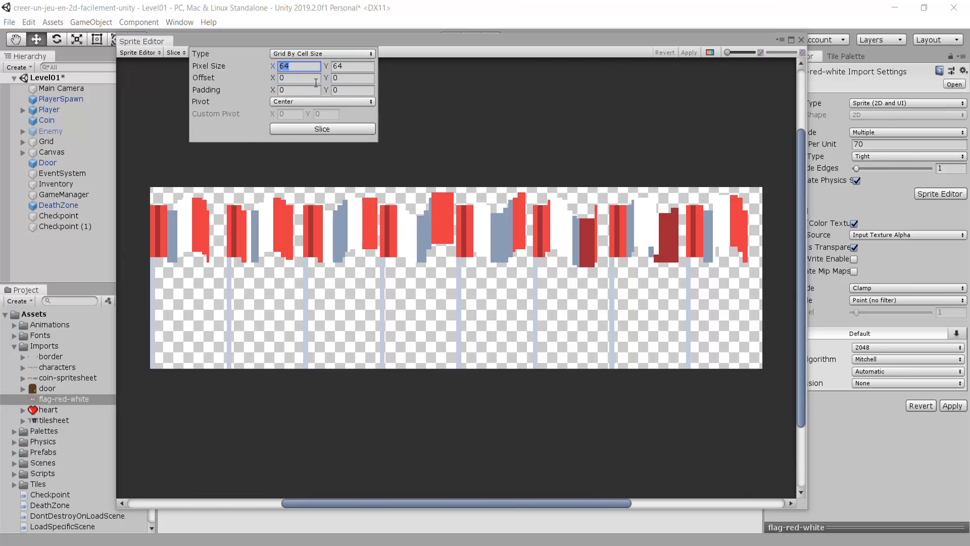
type("32")
key("Tab")
type("70")
left_click(330, 130)
left_click(330, 131)
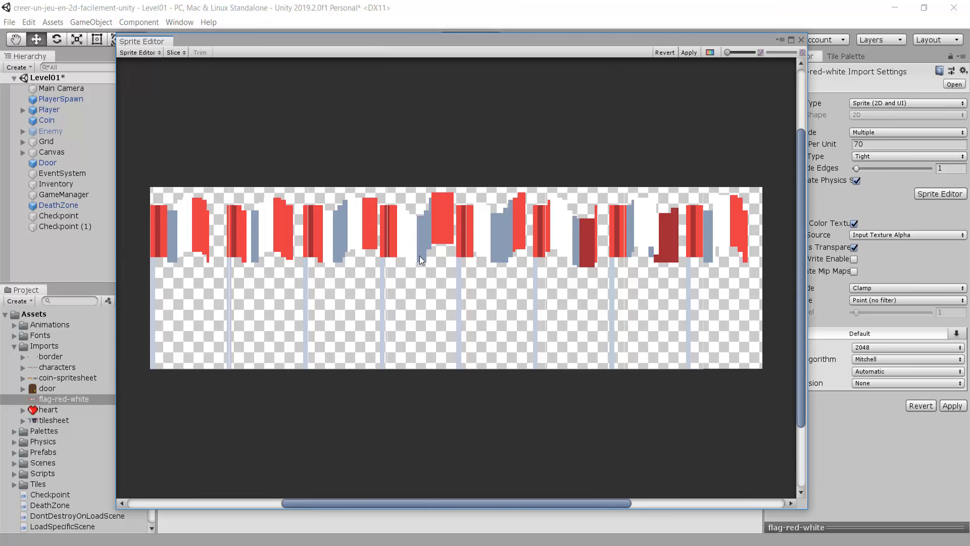
Reslice the flag sheet with the grid cell width reduced to 31 pixels and the height at 70
scroll(174, 253, "up", 3)
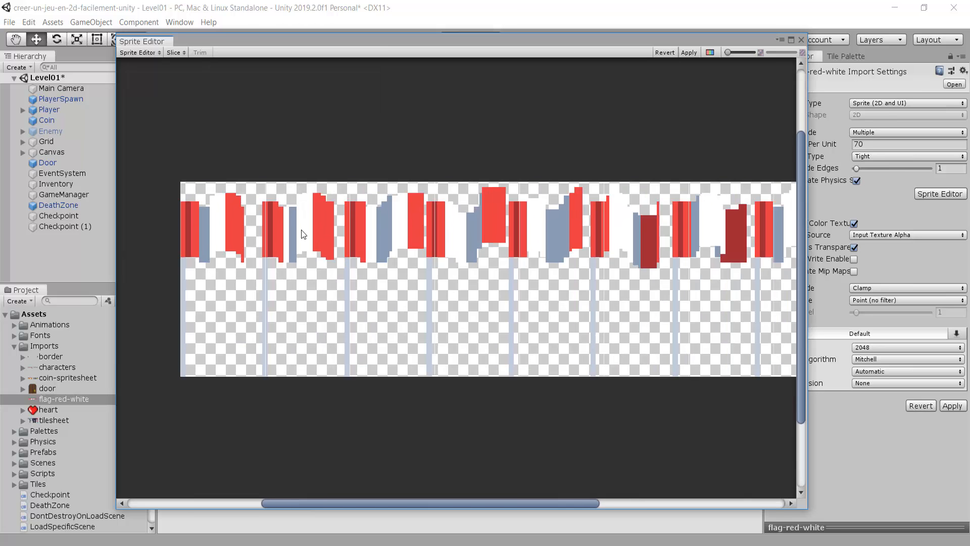
left_click(176, 52)
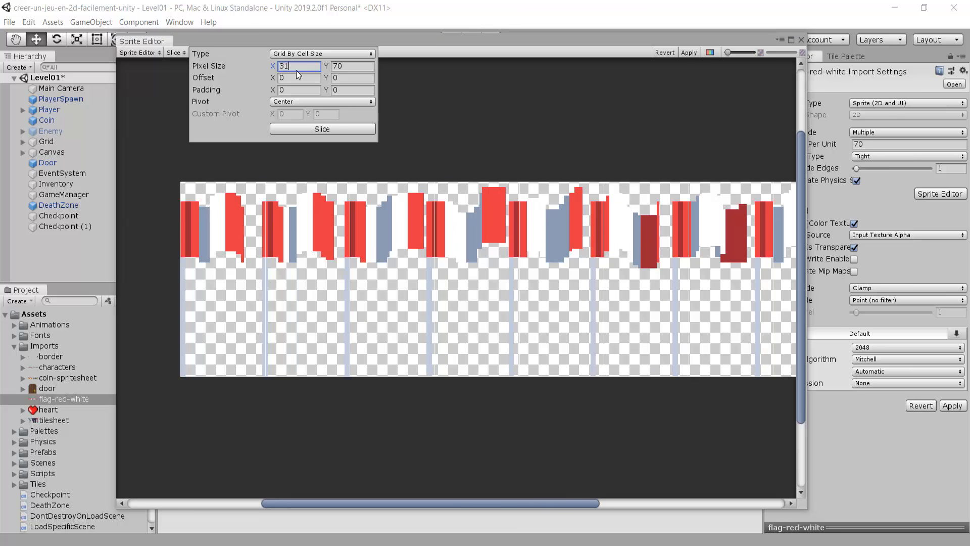
left_click(326, 128)
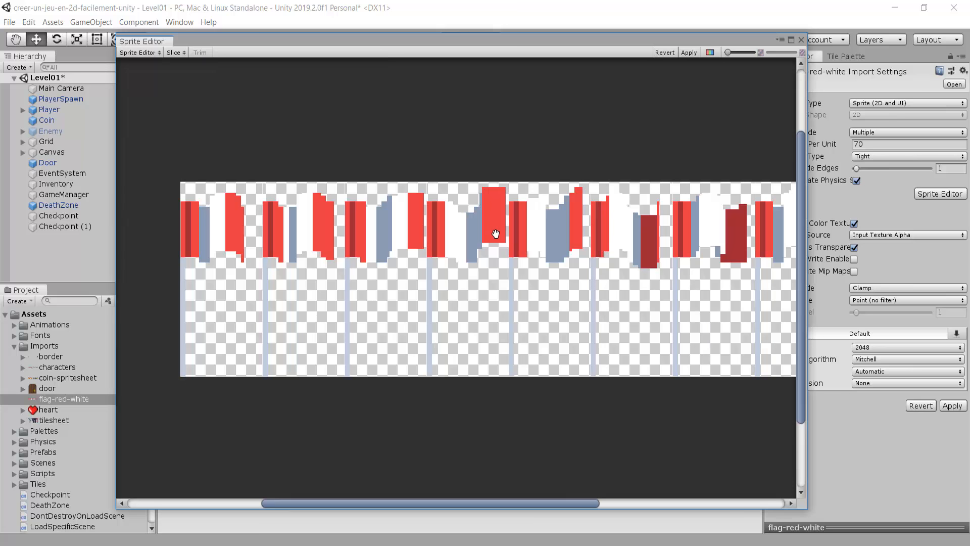
mouse_move(469, 233)
middle_mouse_down()
mouse_move(405, 223)
mouse_move(454, 237)
middle_mouse_up()
scroll(454, 237, "down", 1)
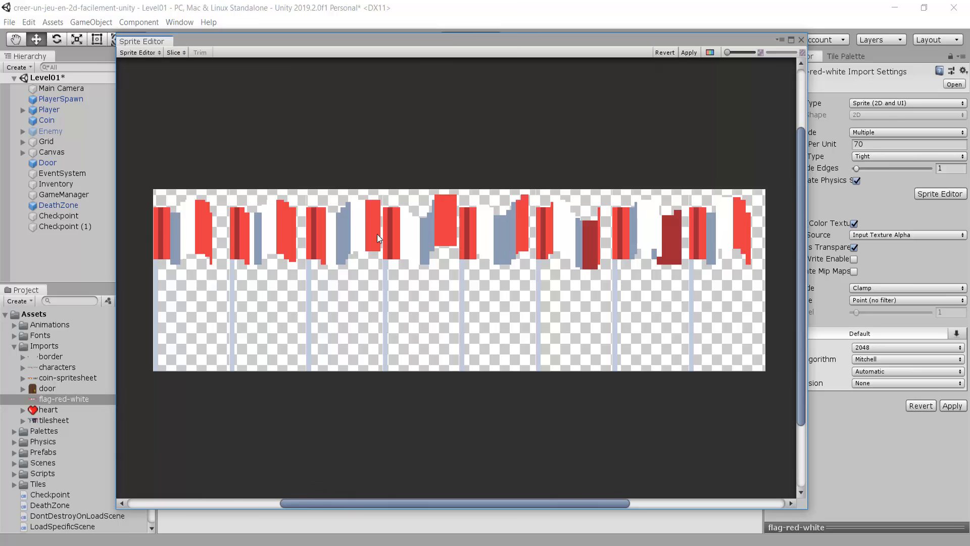
Check the flag slice boundaries in the alpha-channel view, apply the slicing and close the Sprite Editor
mouse_move(292, 43)
left_mouse_down()
mouse_move(302, 44)
mouse_move(299, 30)
left_mouse_up()
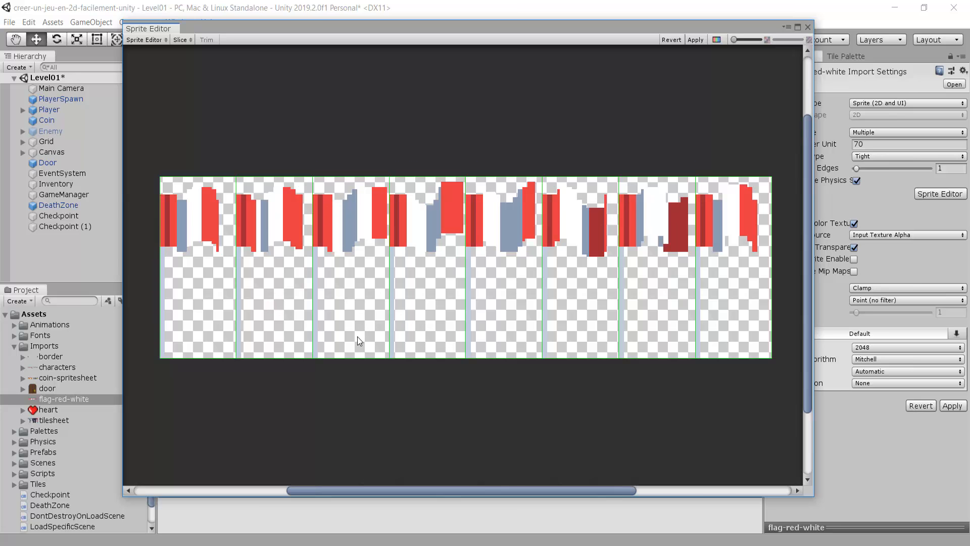
left_click(717, 40)
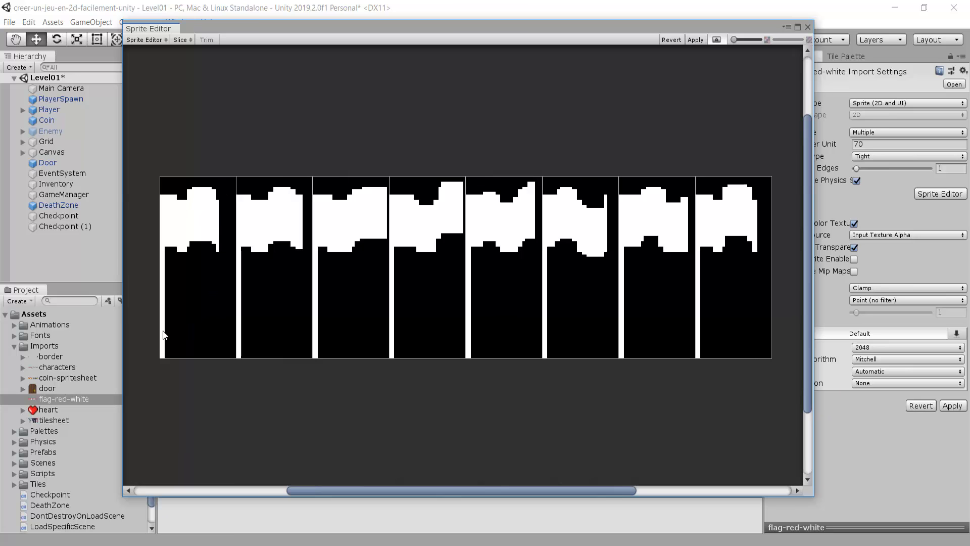
scroll(162, 334, "up", 3)
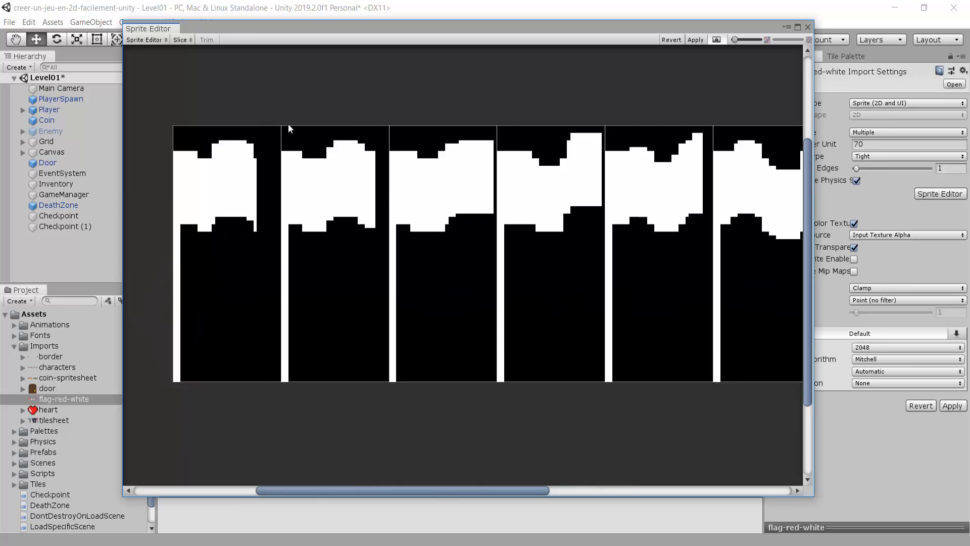
key("ctrl")
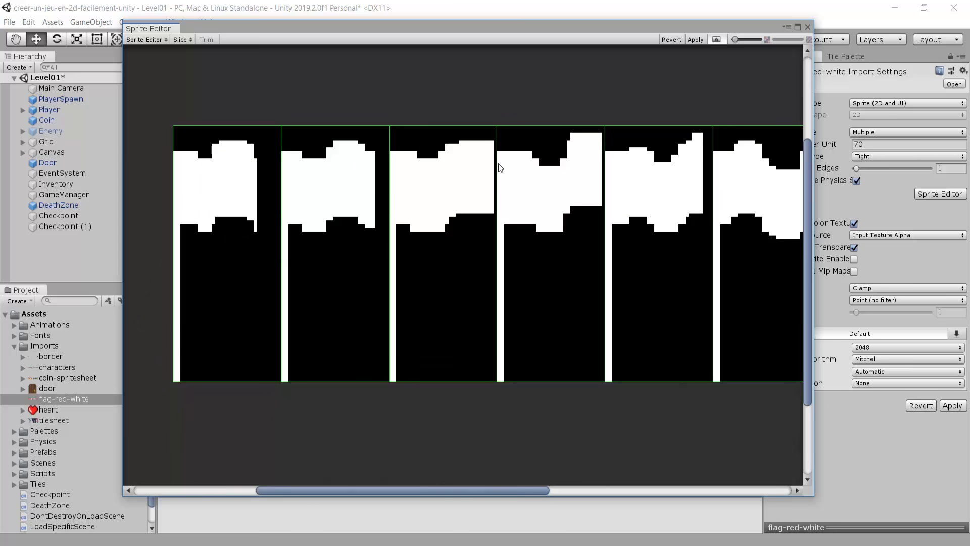
middle_click_drag(647, 274, 353, 289)
scroll(455, 280, "down", 3)
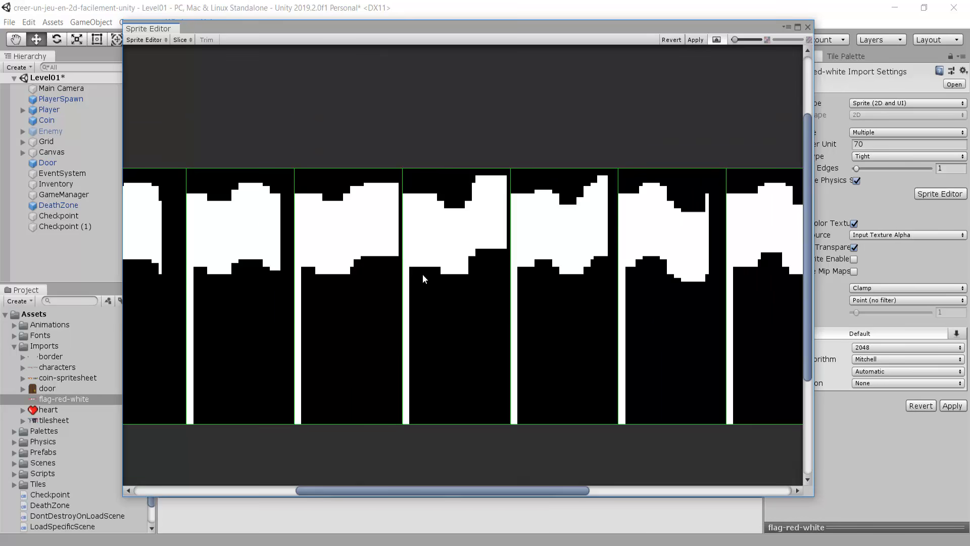
left_click(695, 40)
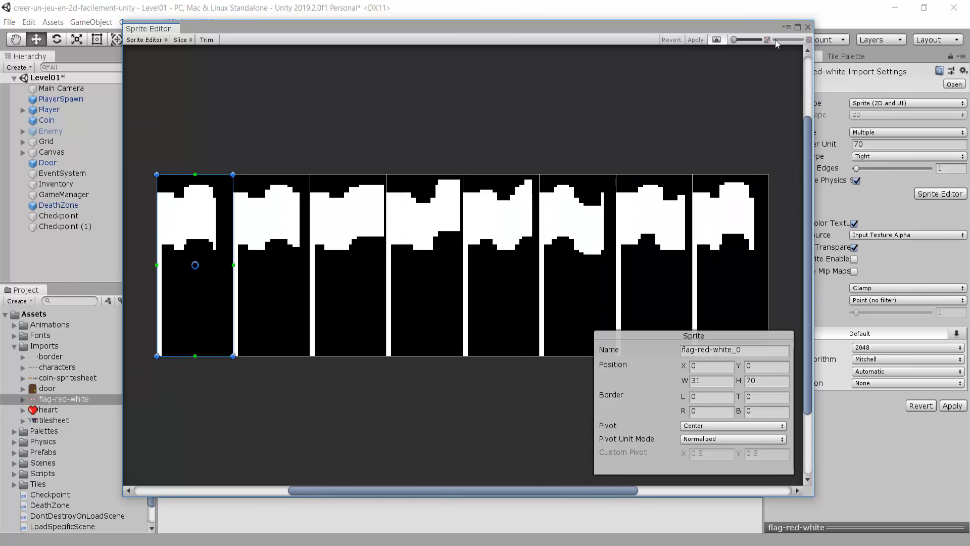
left_click(808, 27)
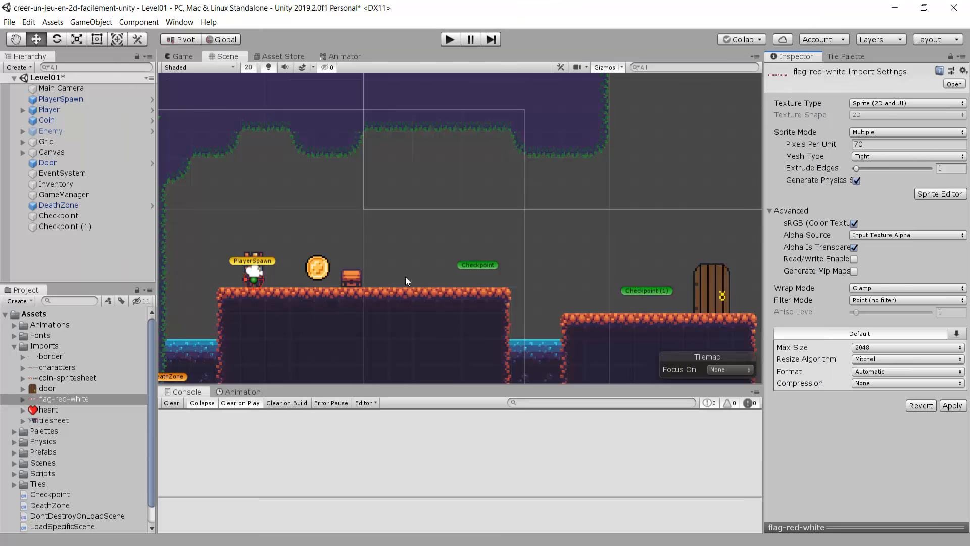
Expand the flag-red-white frames in the Imports folder and apply the texture's pending import settings
left_click(23, 398)
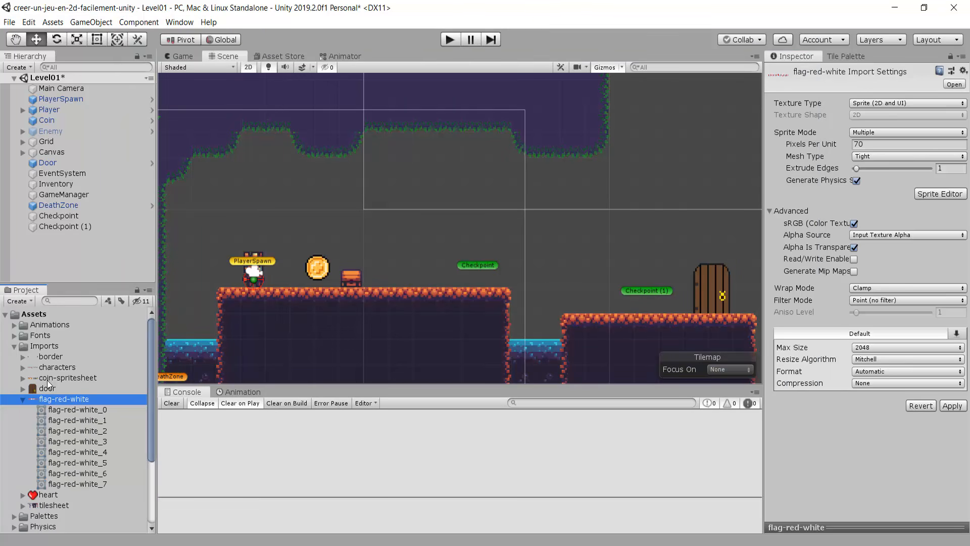
left_click(68, 409)
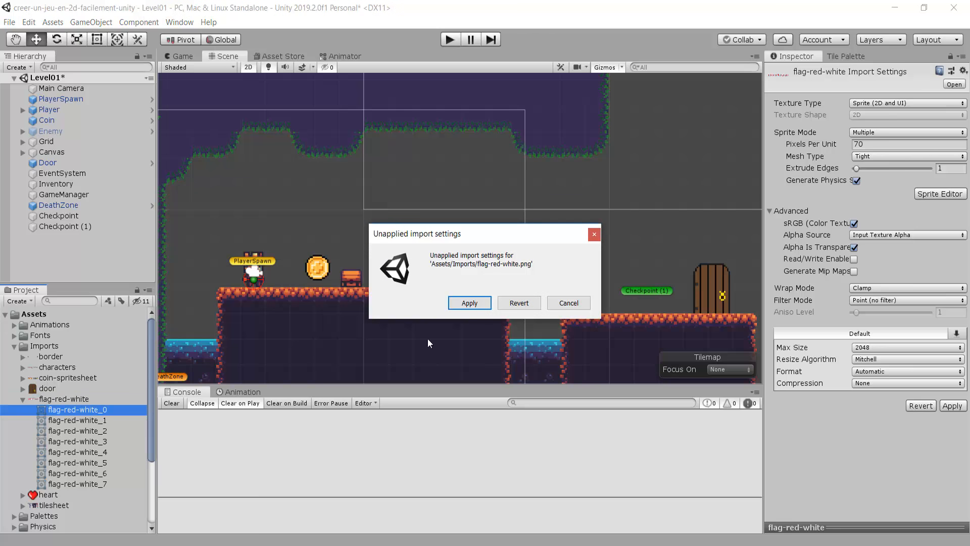
left_click(469, 302)
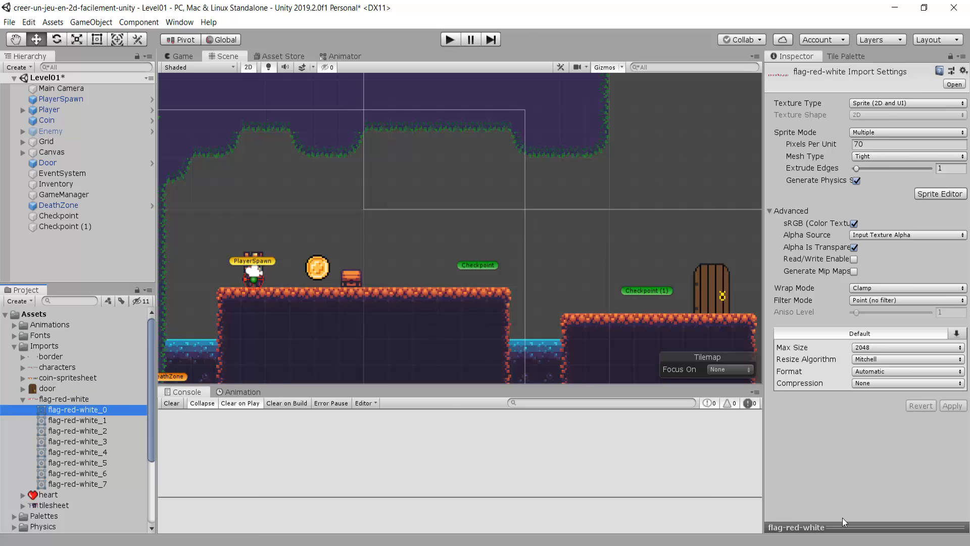
Look at the first sliced flag frames and enlarge the preview area for flag-red-white_0
left_click(46, 398)
left_click(57, 410)
left_click(61, 419)
left_click(62, 430)
left_click(71, 410)
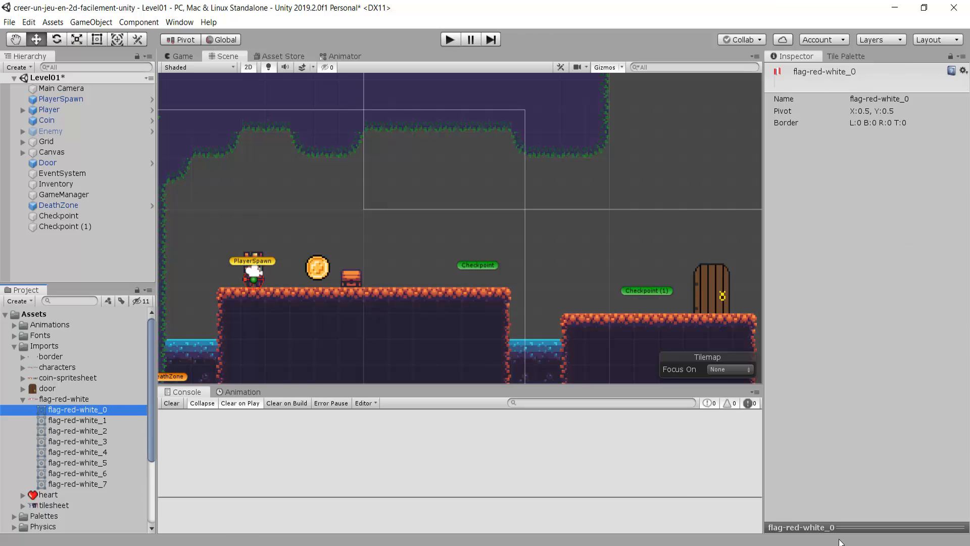
left_click_drag(847, 527, 847, 253)
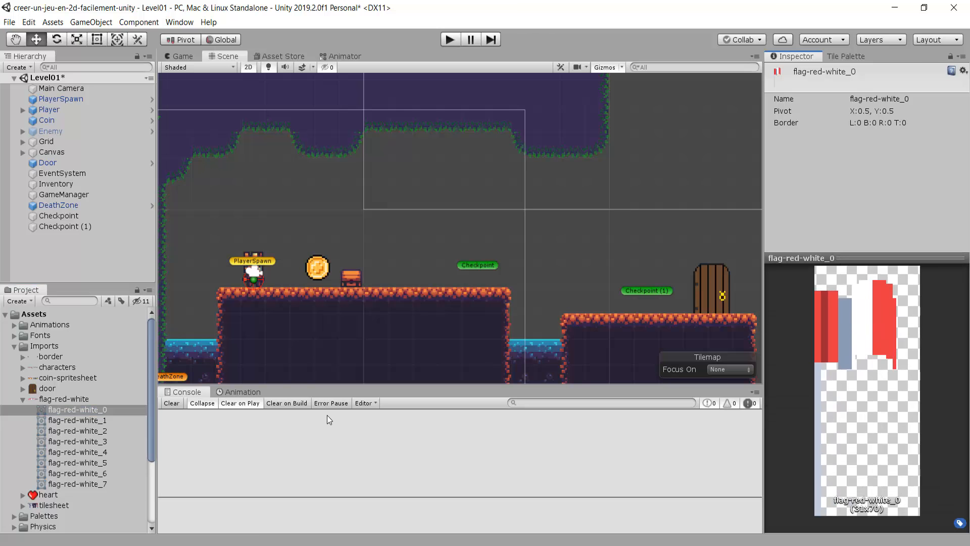
Run back and forth through the frames flag-red-white_0 to flag-red-white_7 to examine the flag's waving motion in the preview
left_click(87, 409)
key("Down")
key("Down")
key("Down")
key("Down")
key("Down")
key("Down")
key("Down")
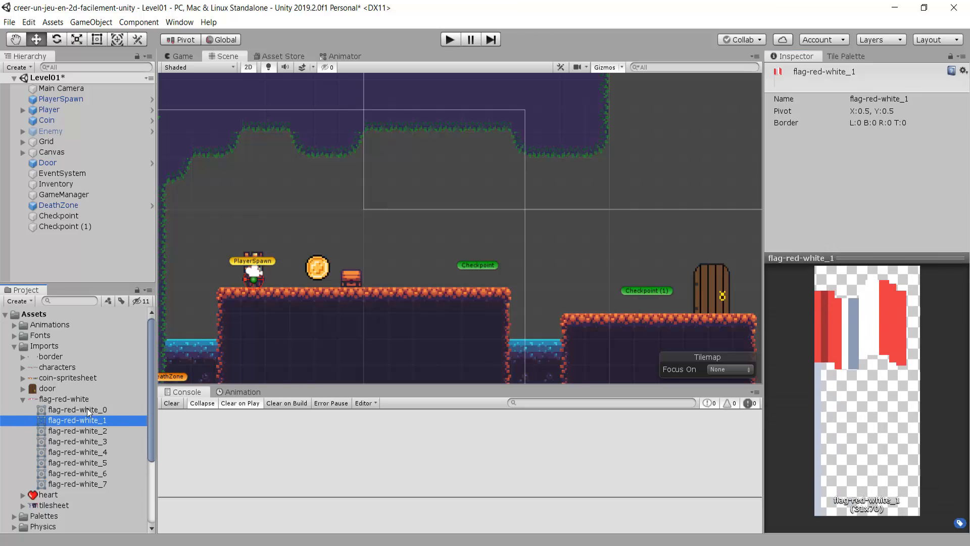
key("Up")
key("Up")
key("Up")
key("Up")
key("Up")
key("Up")
key("Up")
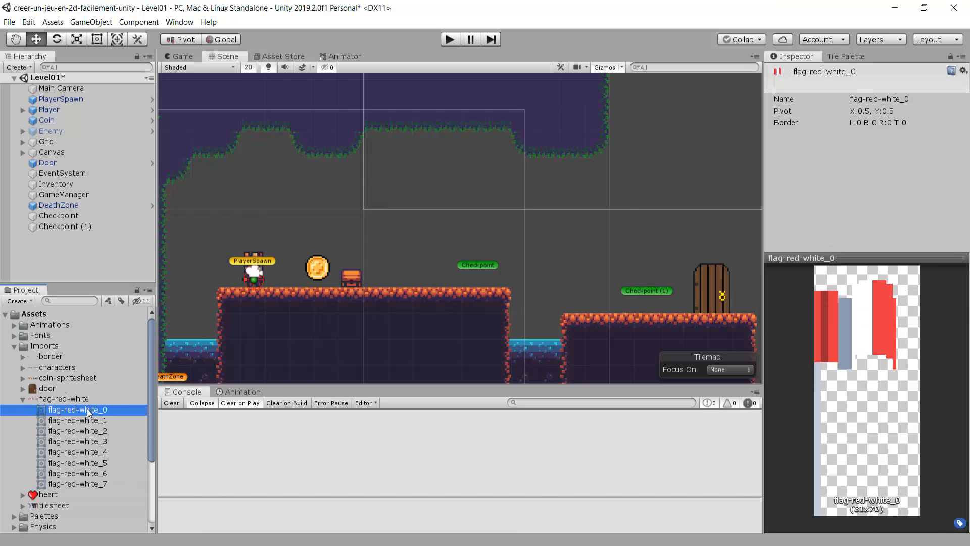
key("Down")
key("Down")
key("Down")
key("Down")
key("Down")
key("Down")
key("Down")
key("Up")
key("Up")
key("Up")
key("Up")
key("Up")
key("Up")
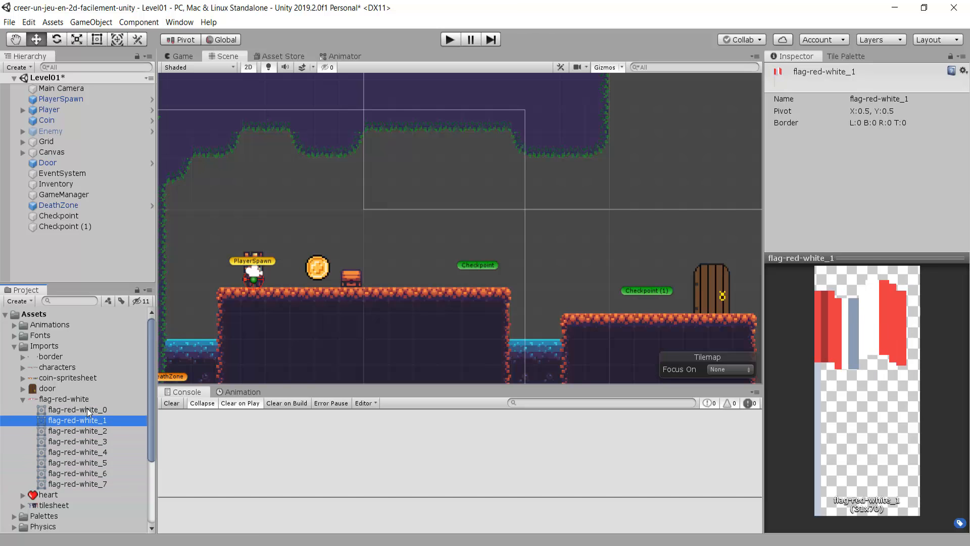
key("Down")
key("Down")
key("Down")
key("Down")
key("Up")
key("Up")
key("Up")
key("Up")
key("Up")
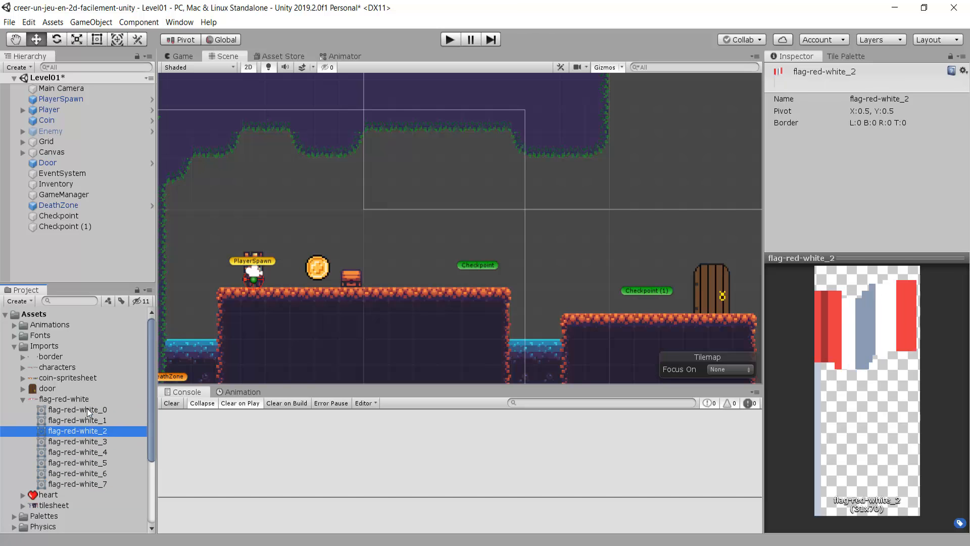
key("Down")
key("Down")
key("Down")
key("Down")
key("Down")
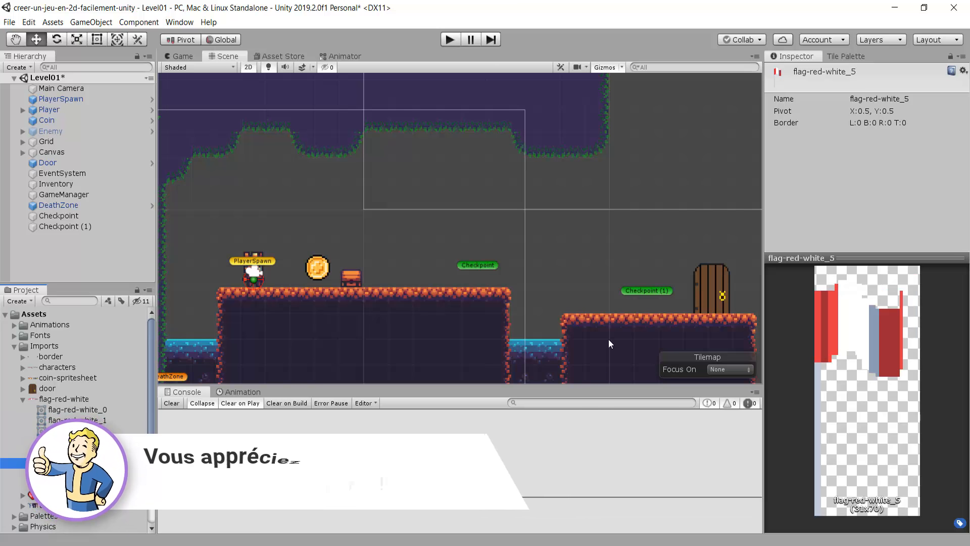
Delete the Checkpoint (1) object from the level
scroll(572, 301, "up", 2)
scroll(466, 238, "up", 5)
scroll(624, 253, "down", 5)
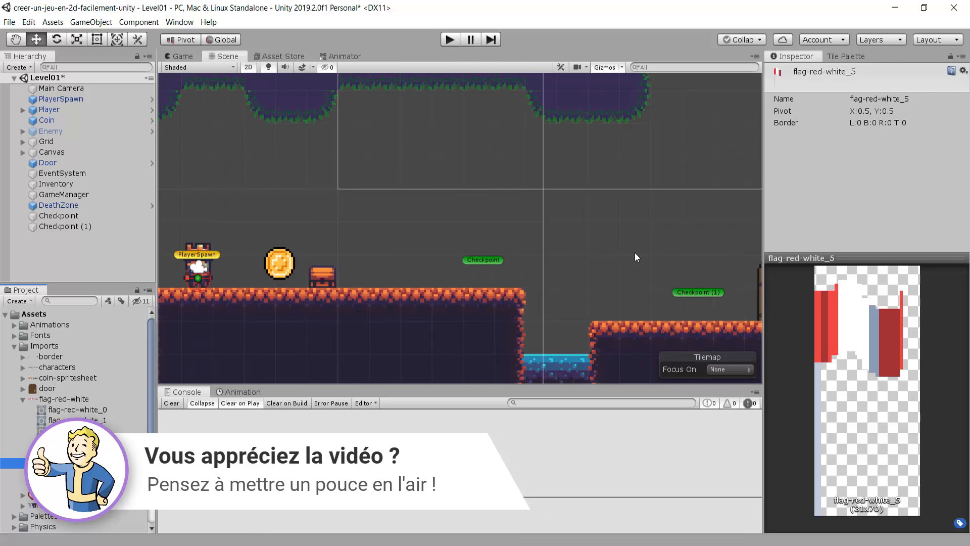
middle_click_drag(634, 252, 499, 248)
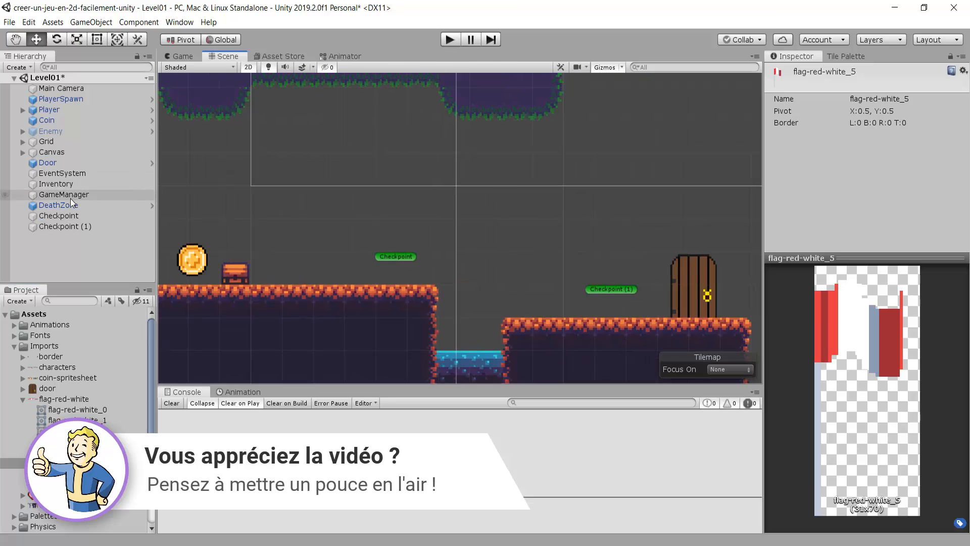
left_click(68, 224)
key("Delete")
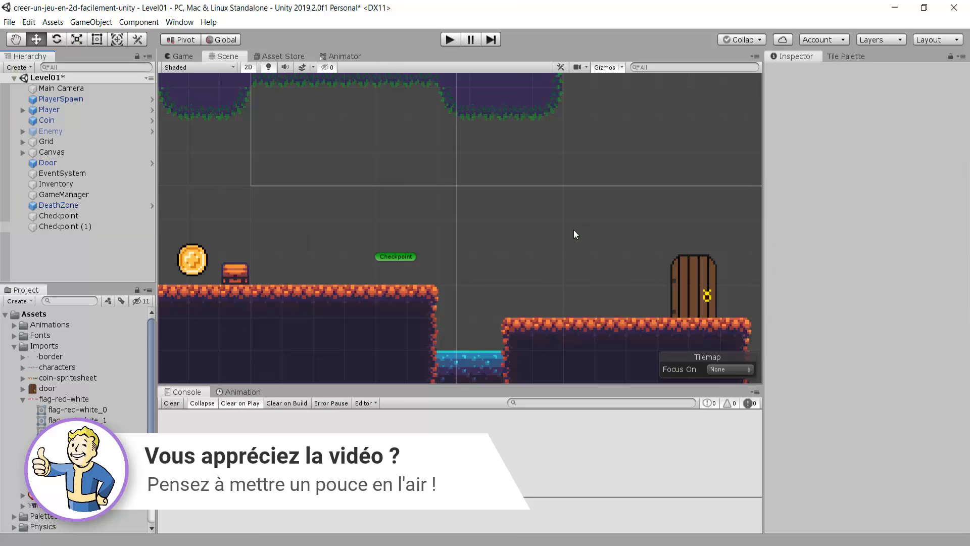
scroll(283, 259, "up", 3)
scroll(509, 272, "up", 2)
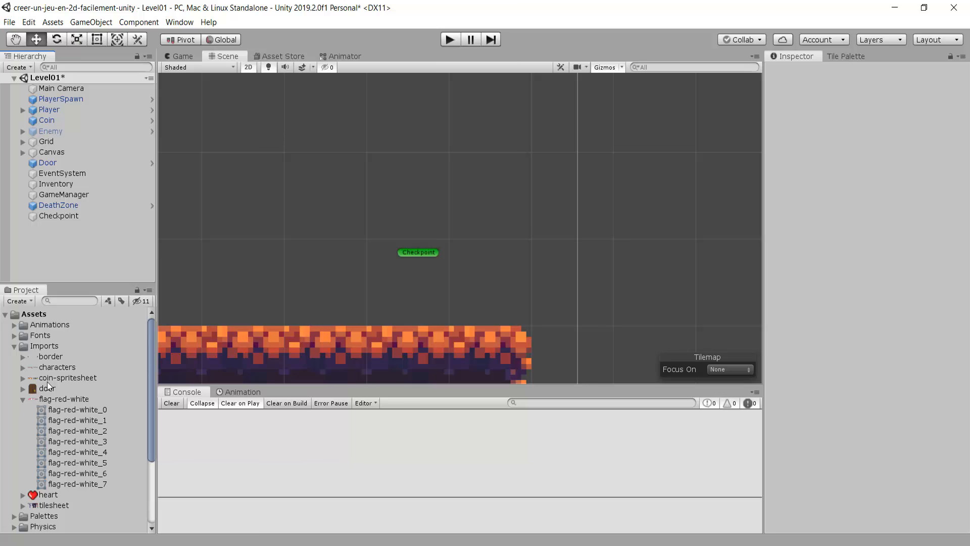
Place the flag-red-white_0 sprite in the level at the Checkpoint marker
left_click_drag(74, 409, 429, 284)
scroll(475, 304, "down", 5)
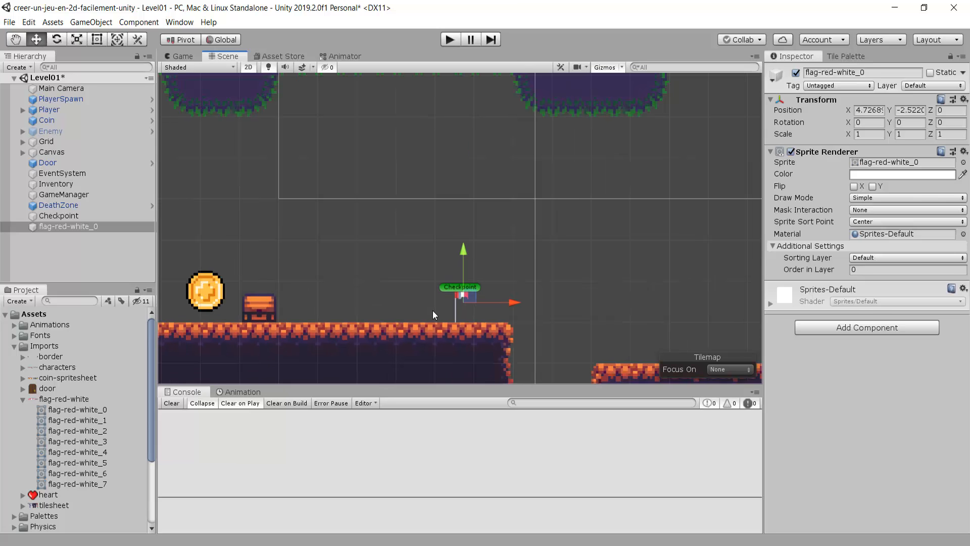
middle_click_drag(356, 308, 494, 281)
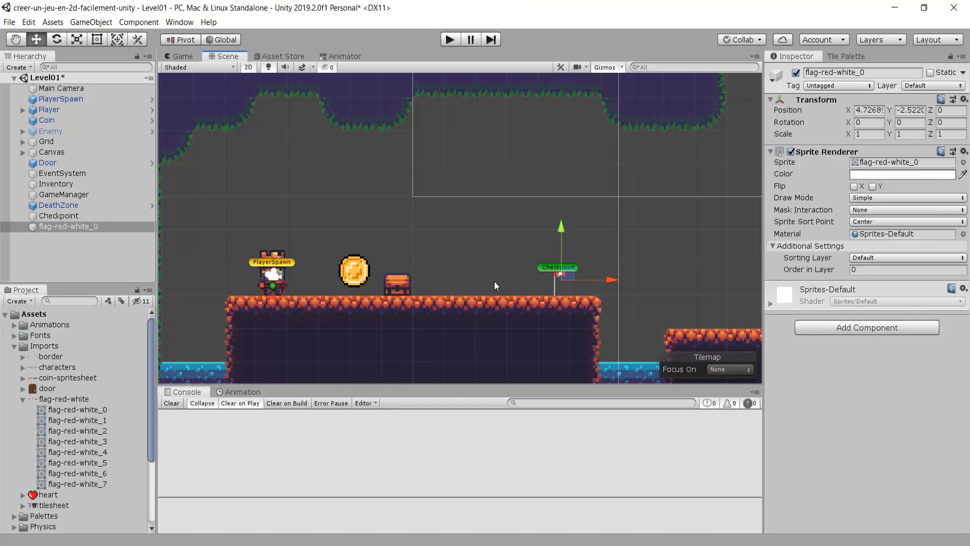
Scale the flag sprite to 3 on X, Y and Z, and raise it to Y -1.55 so its pole stands on the ground
left_click(883, 134)
type("3")
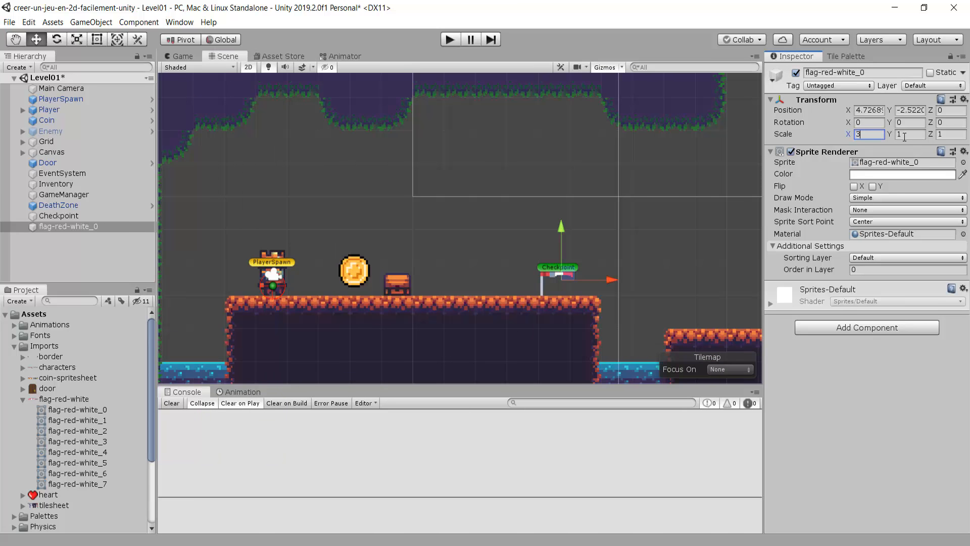
key("Tab")
type("3")
key("Tab")
type("3")
left_click_drag(573, 230, 568, 196)
Set the flag's Z scale back to 1 and check its size in the Game view
left_click(955, 134)
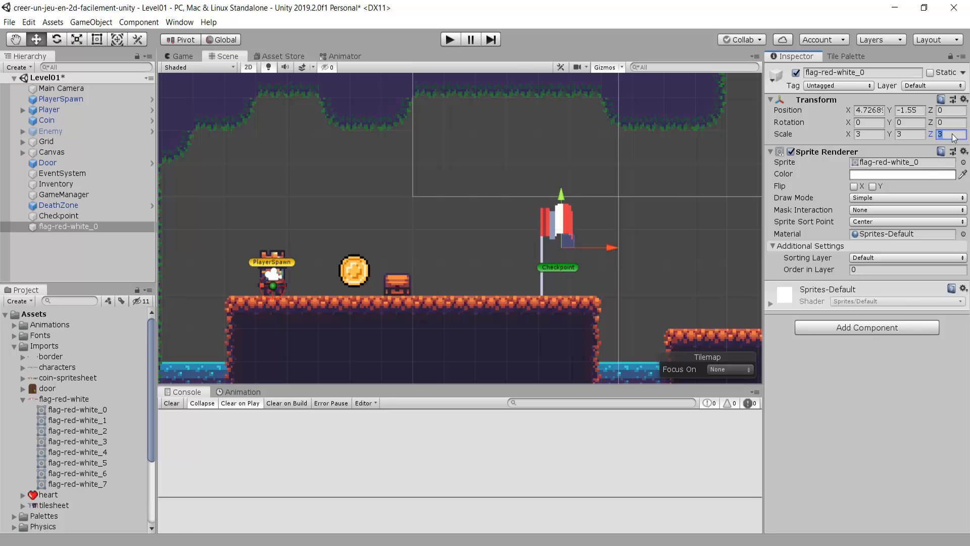
type("2")
key("BackSpace")
type("1")
left_click(166, 56)
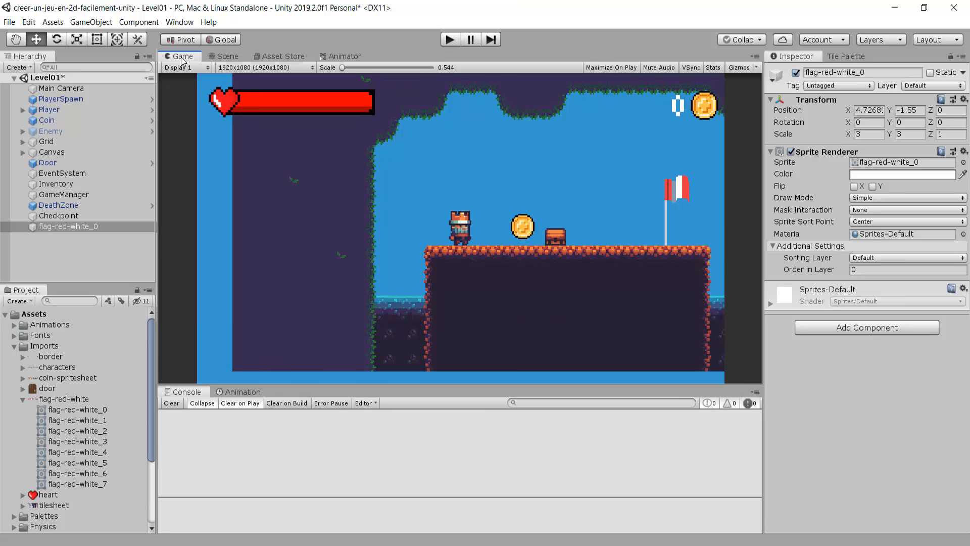
left_click(226, 57)
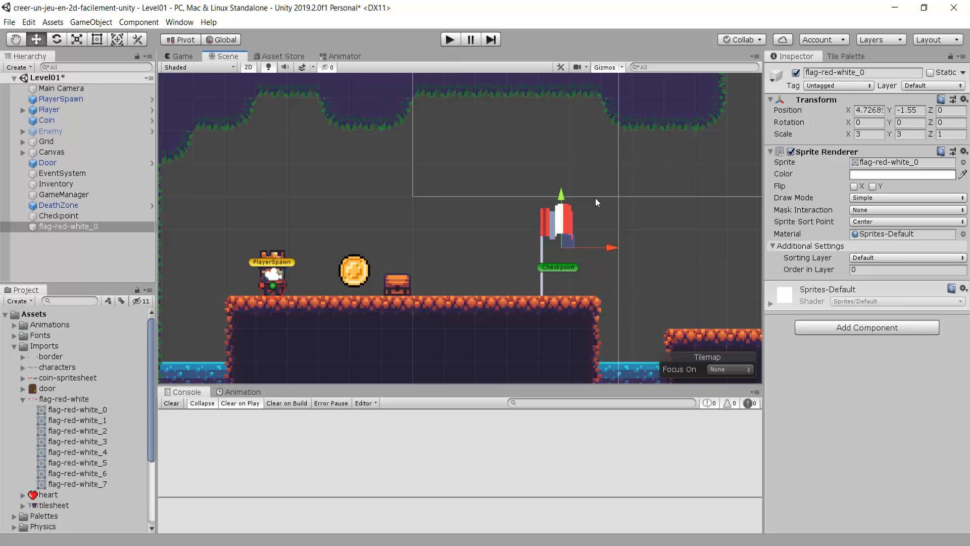
Scale the flag to 4 on X and Y and raise it to Y -1.05, checking its size in the Game view
left_click_drag(565, 196, 565, 198)
double_click(869, 134)
type("4")
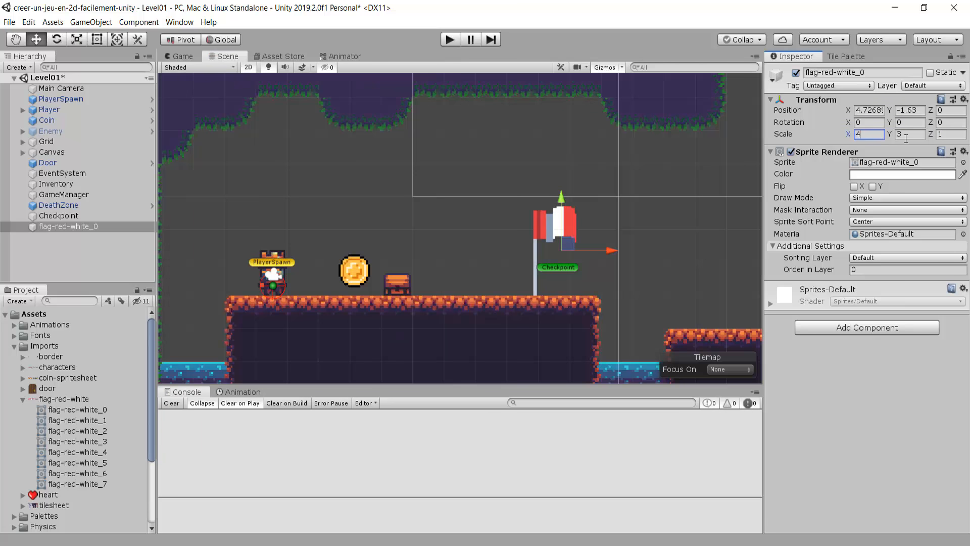
double_click(905, 138)
type("4")
mouse_move(564, 199)
left_mouse_down()
mouse_move(564, 165)
mouse_move(565, 180)
left_mouse_up()
left_click(179, 56)
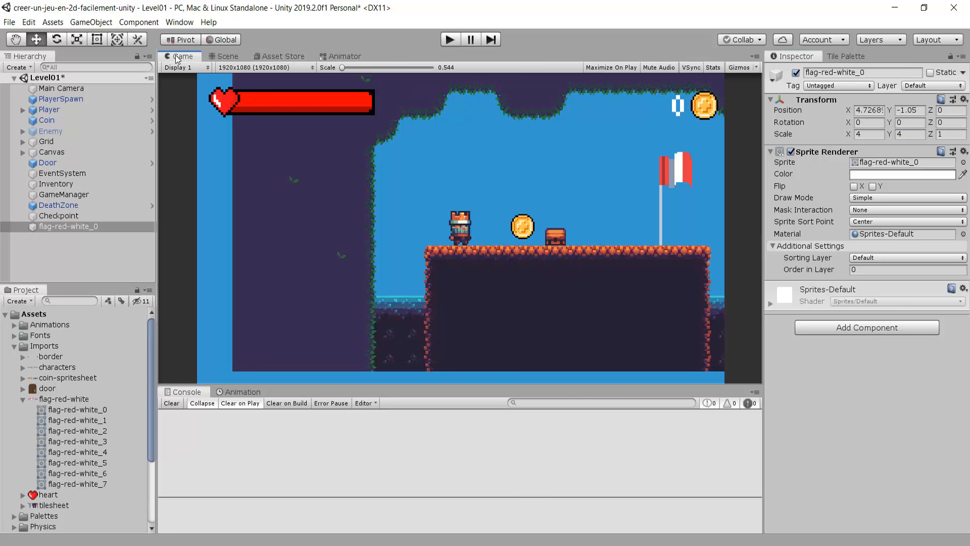
left_click(218, 56)
left_click(787, 134)
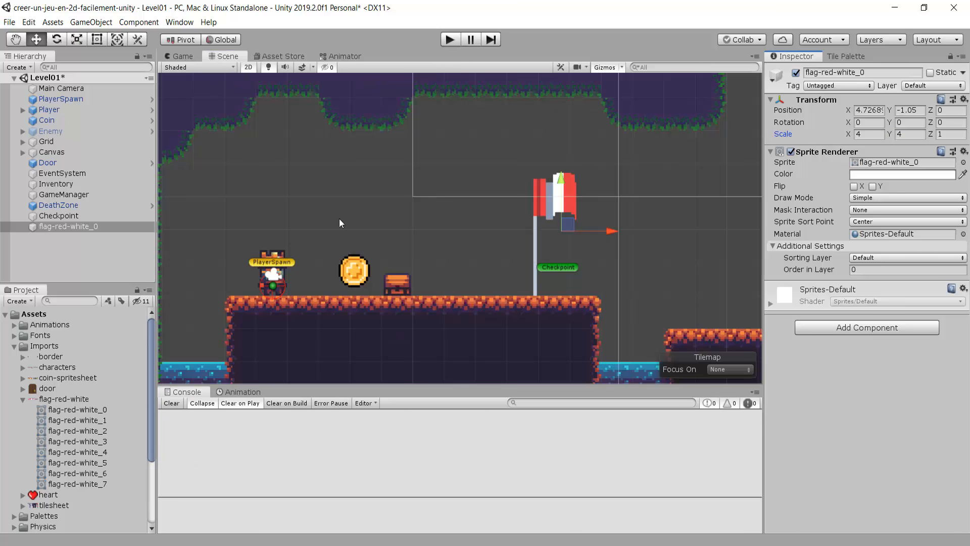
Rename the flag object as Graphics and make it a child of Checkpoint
left_click(840, 72)
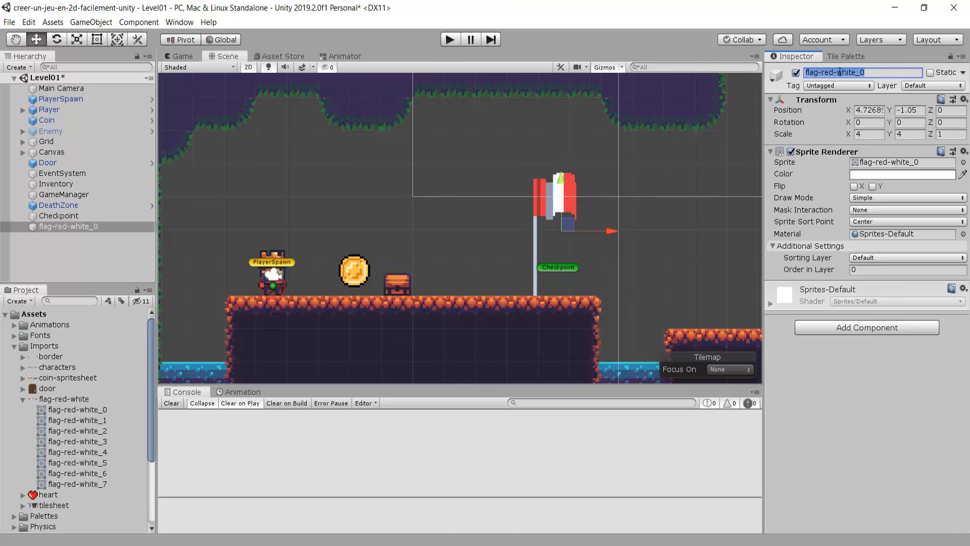
type("Graphics")
key("Return")
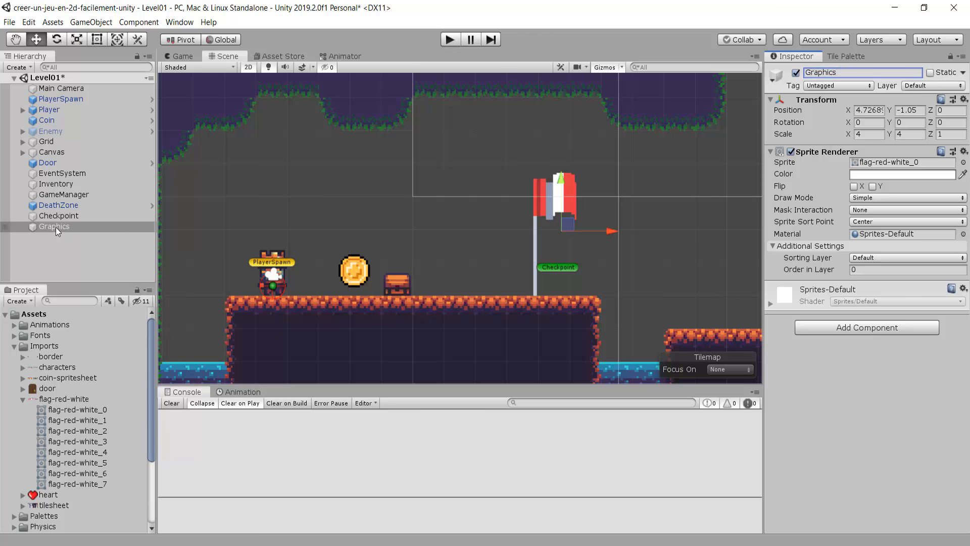
left_click_drag(56, 226, 65, 214)
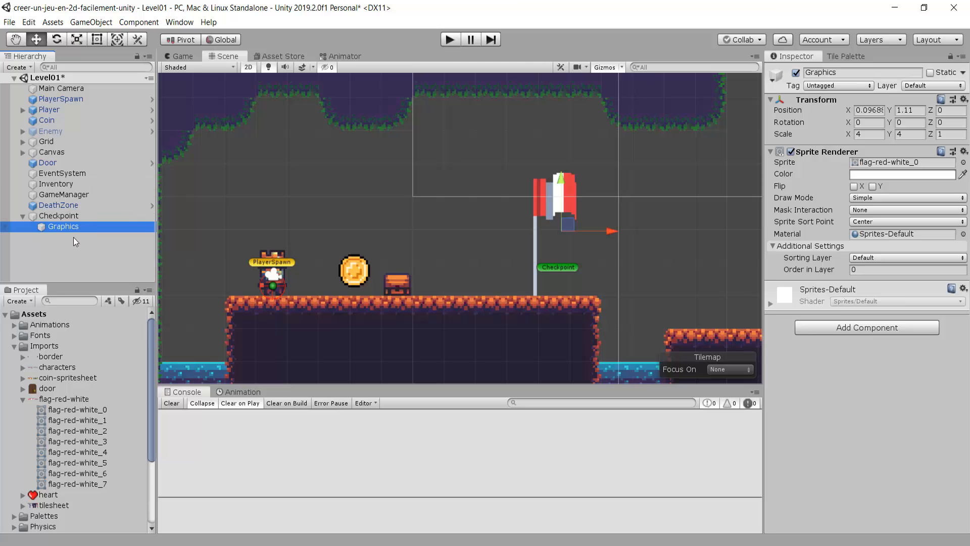
Shift Graphics horizontally to X 0.79 so the flagpole lines up with the Checkpoint marker
middle_click_drag(514, 244, 470, 242)
scroll(547, 236, "up", 1)
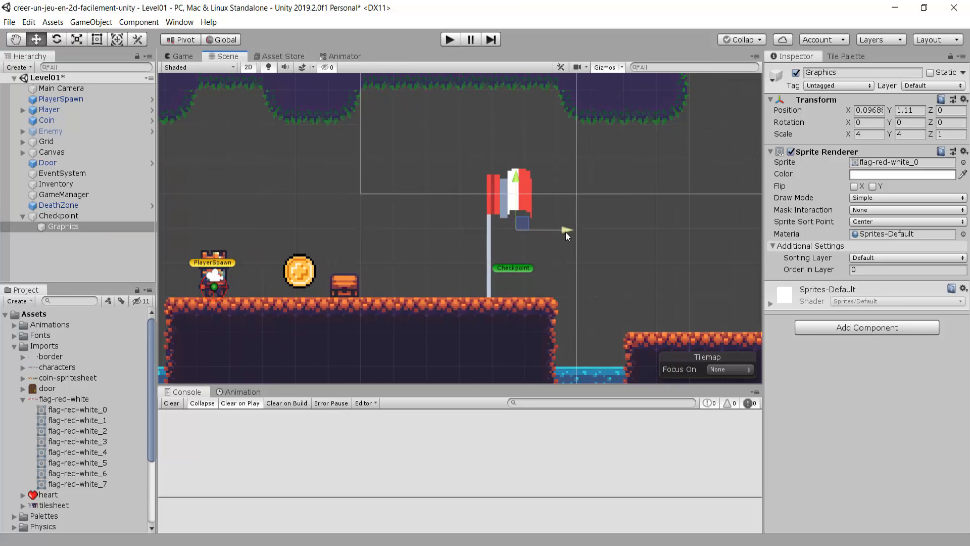
left_click_drag(565, 231, 584, 240)
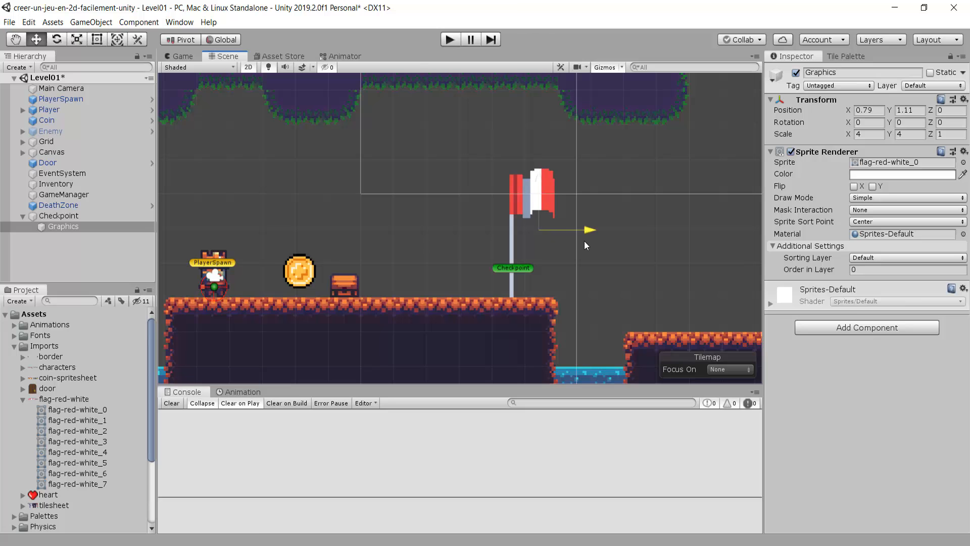
Reshape the Checkpoint's box collider around the whole flag, about 1.44 by 3.58, and move the Checkpoint to X 3.26
left_click(73, 217)
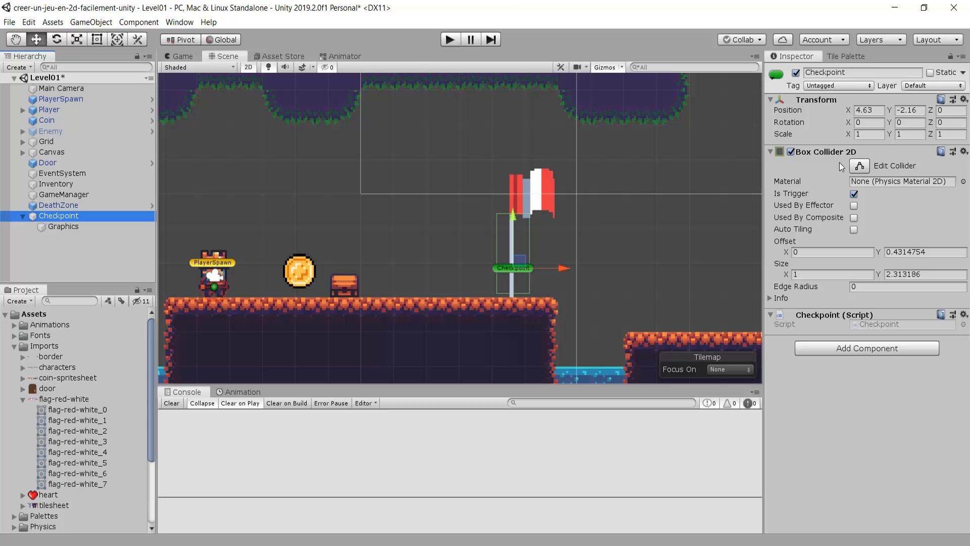
left_click(875, 164)
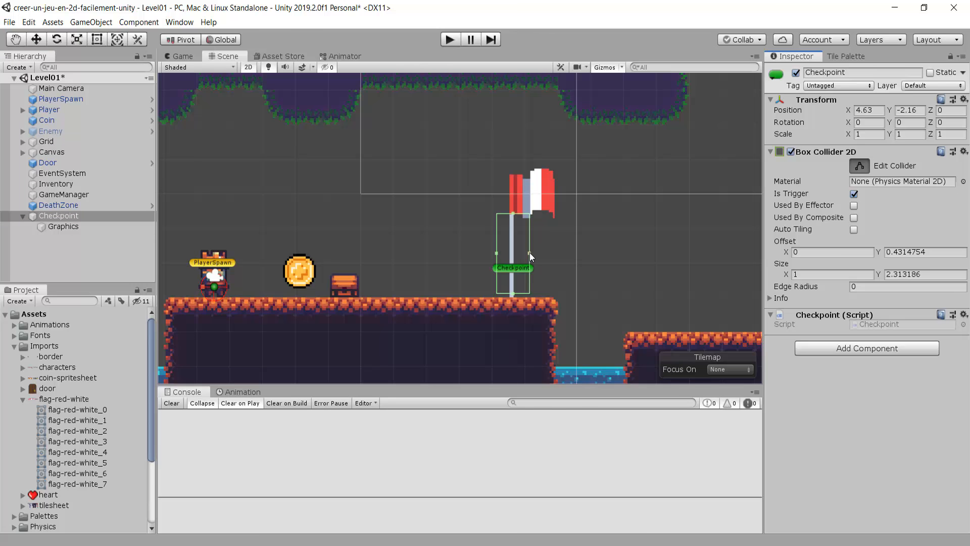
left_click_drag(530, 253, 507, 256)
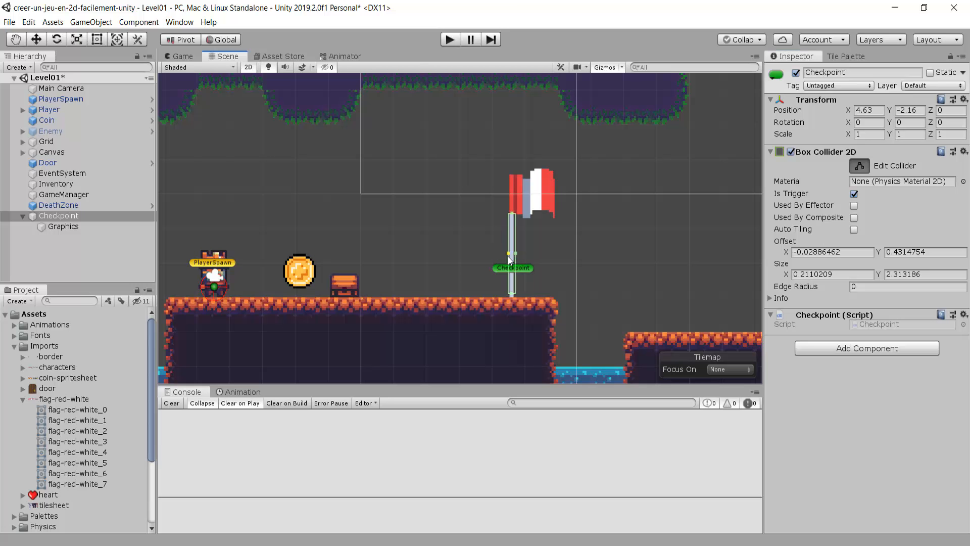
left_click_drag(511, 213, 519, 172)
left_click_drag(516, 232, 555, 239)
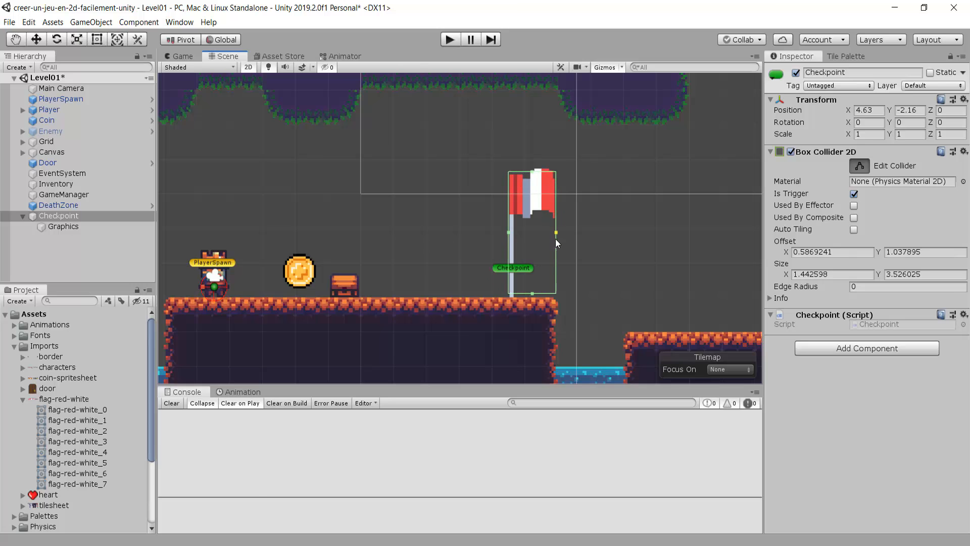
left_click_drag(532, 296, 532, 298)
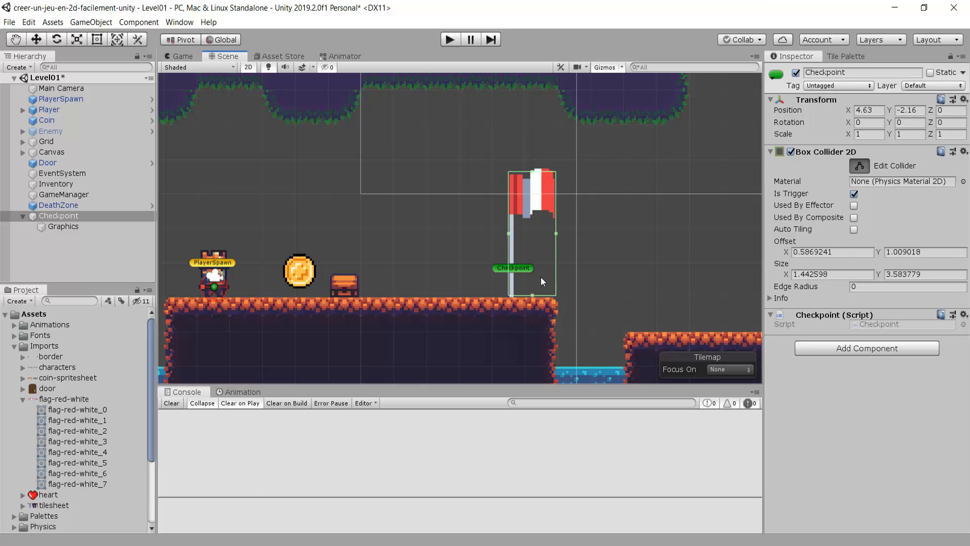
left_click(859, 165)
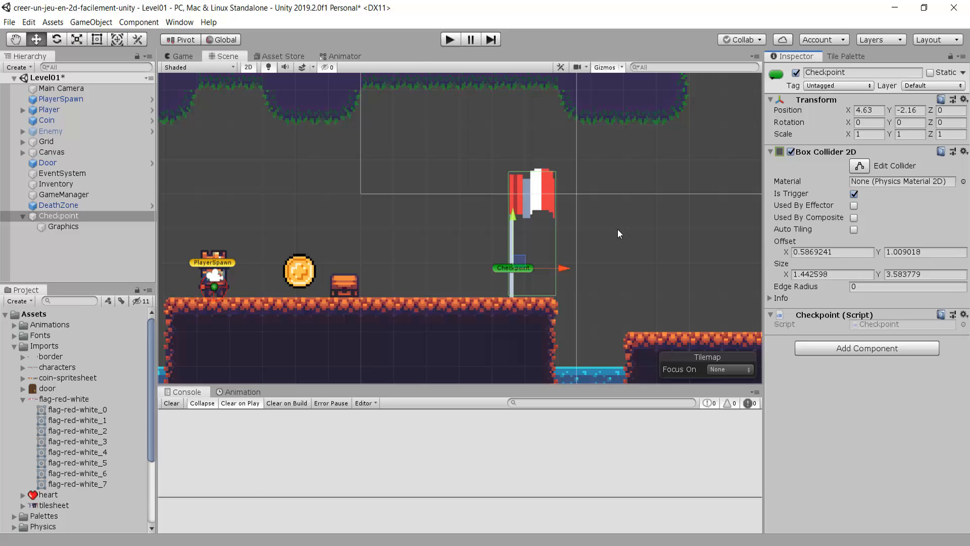
left_click_drag(565, 274, 522, 278)
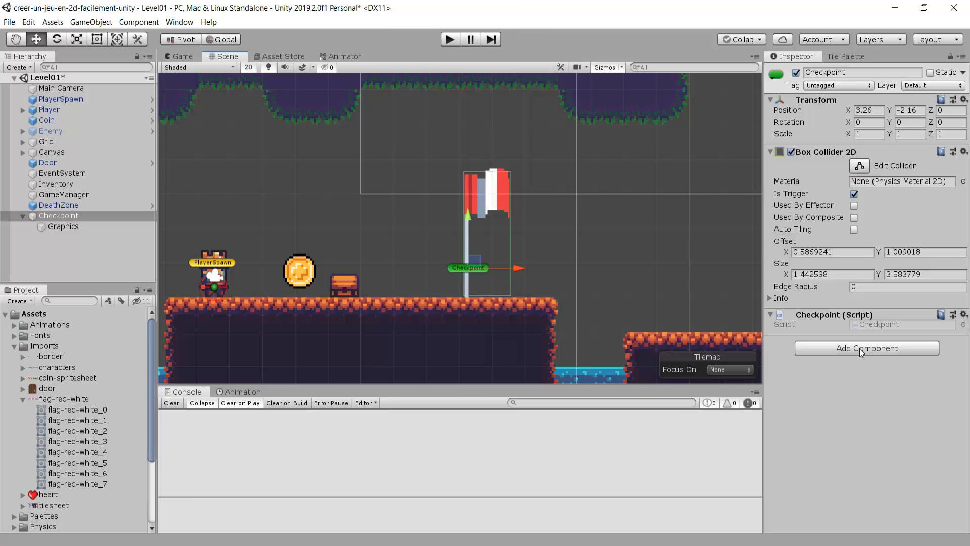
Bring up the Animation window for the Checkpoint's Graphics object
left_click(223, 391)
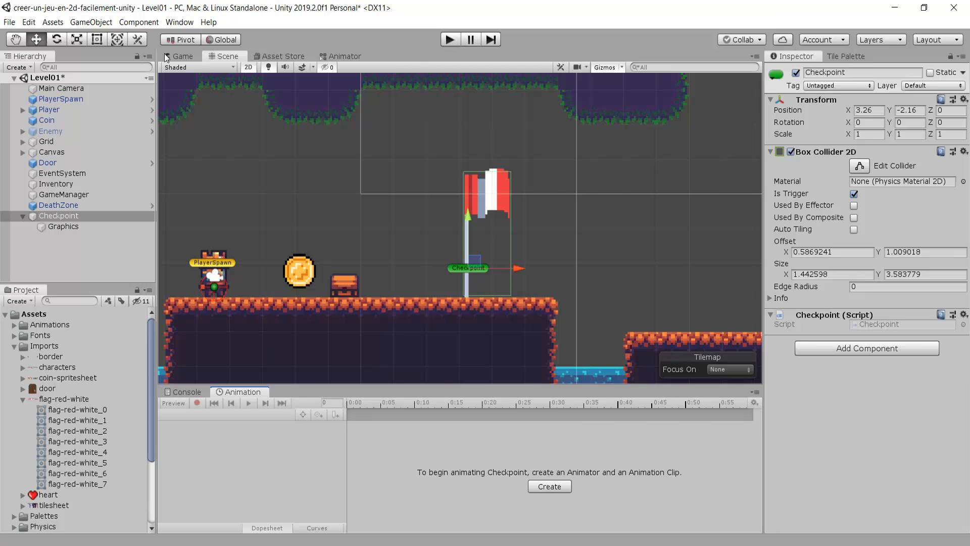
left_click(177, 22)
mouse_move(214, 172)
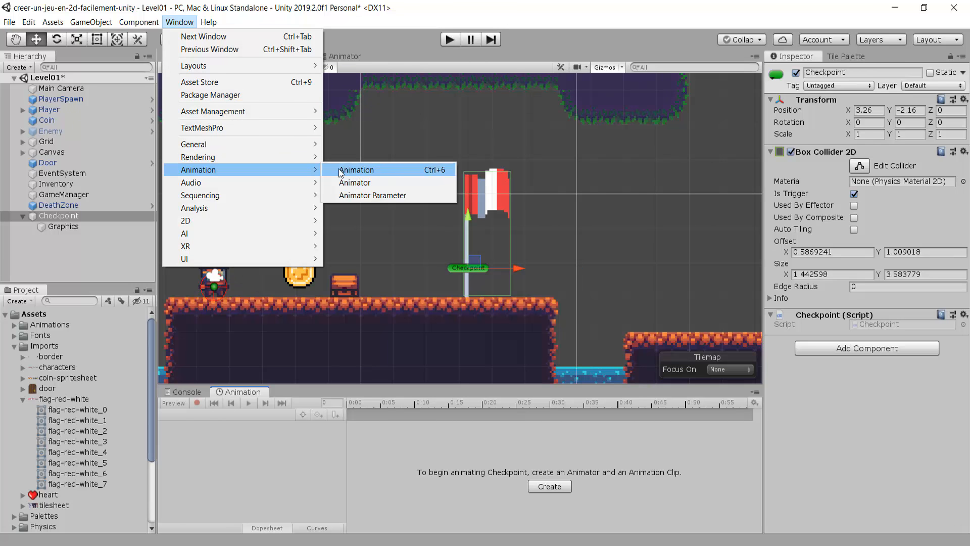
left_click(363, 172)
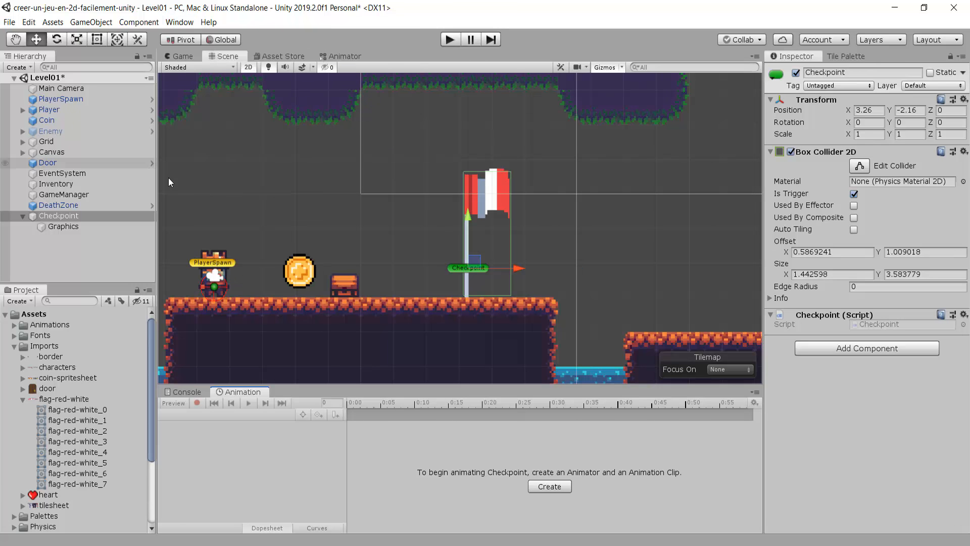
left_click(63, 226)
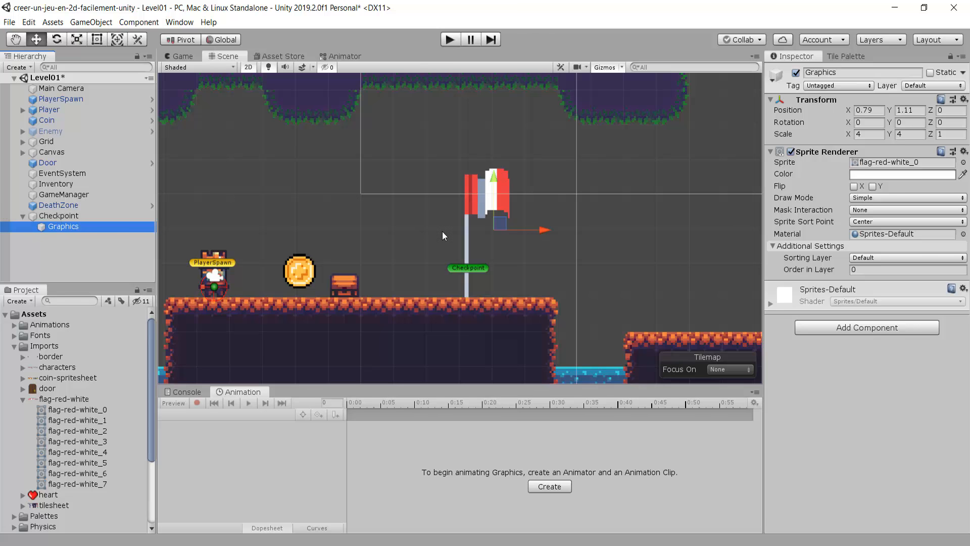
Start a new animation clip for Graphics and create a Flag folder inside Assets/Animations to hold it
left_click(546, 486)
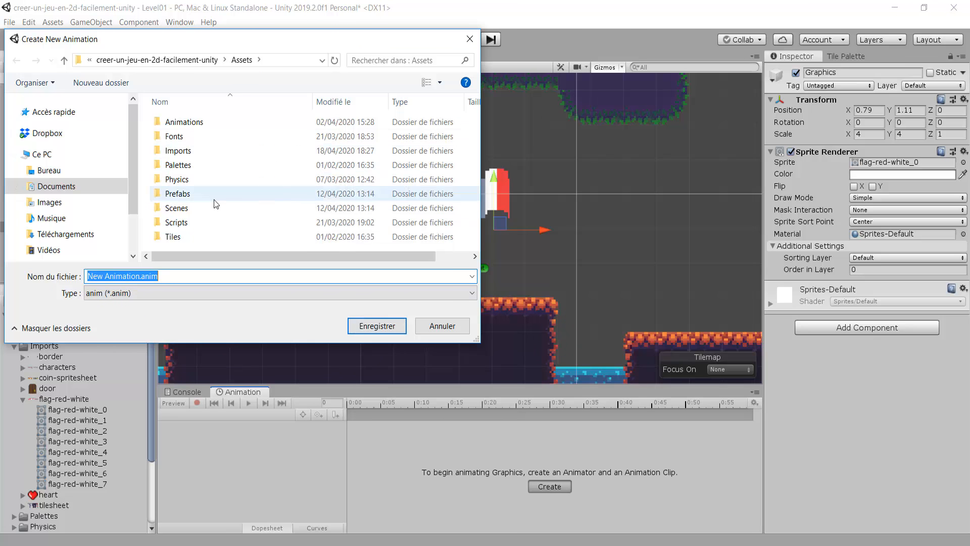
left_click(19, 154)
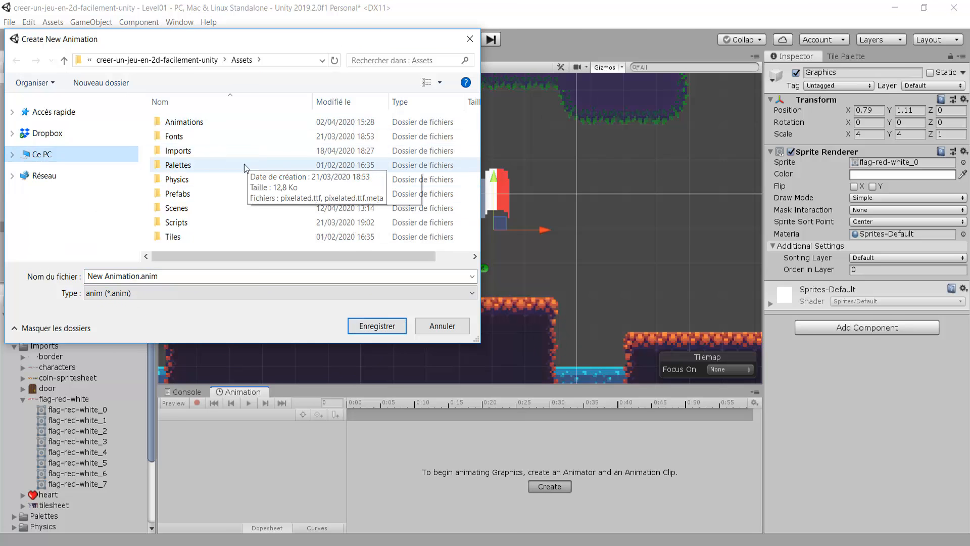
double_click(185, 122)
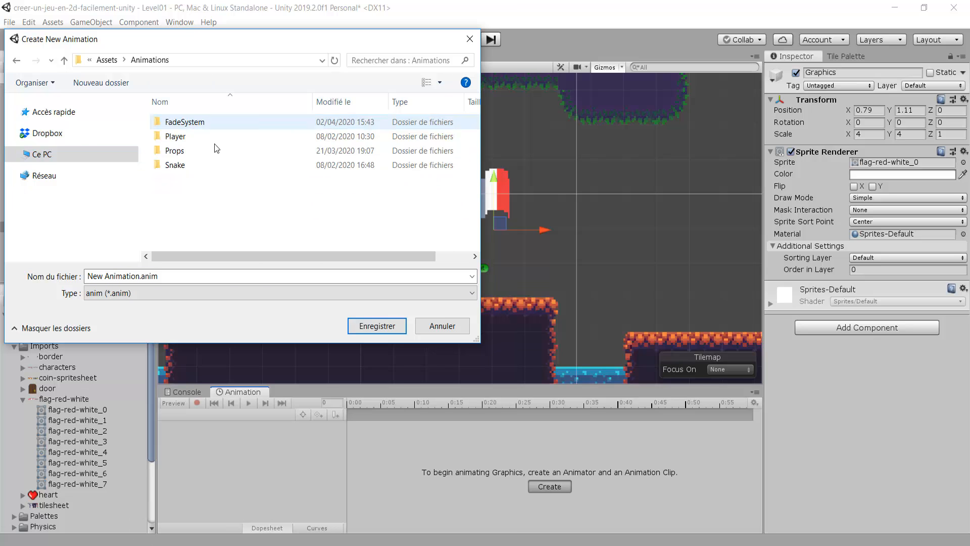
left_click(106, 84)
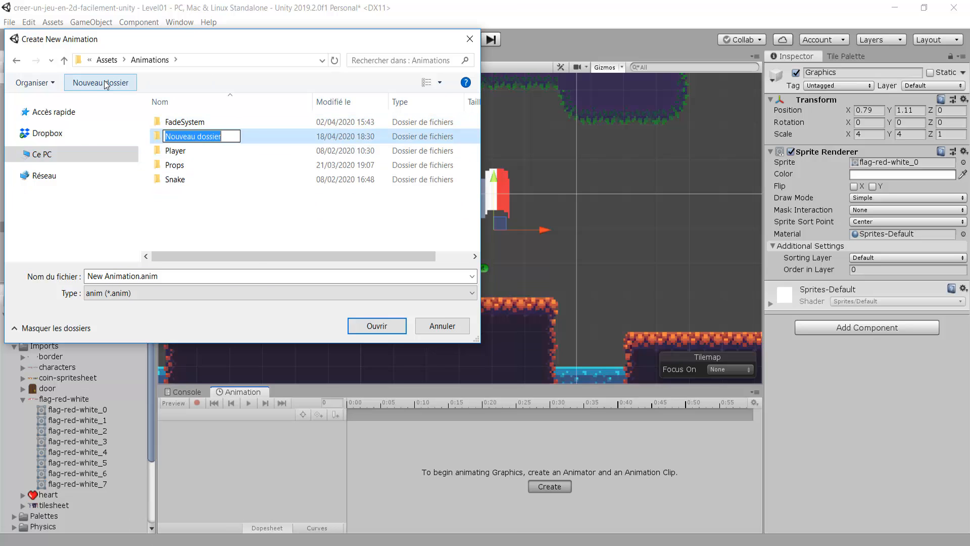
type("Flag")
key("Return")
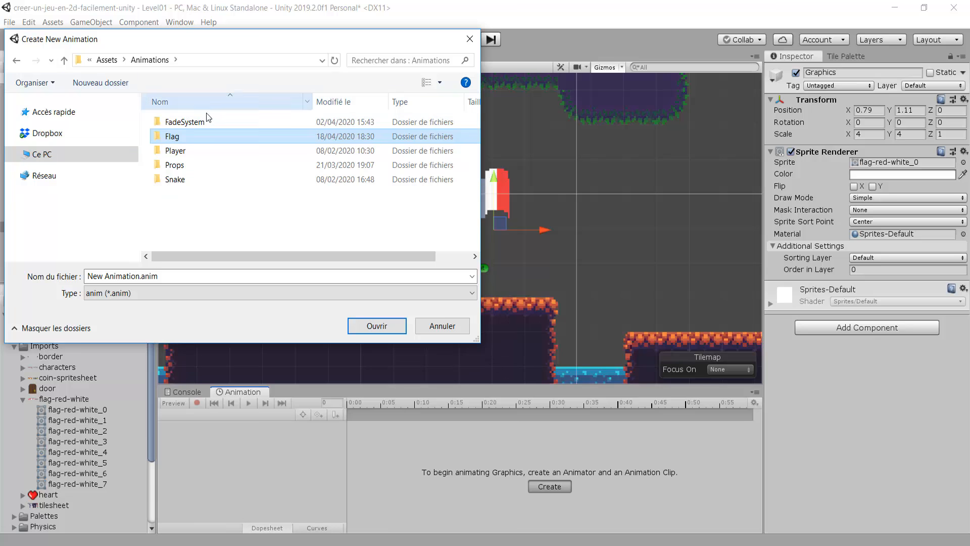
left_click(376, 326)
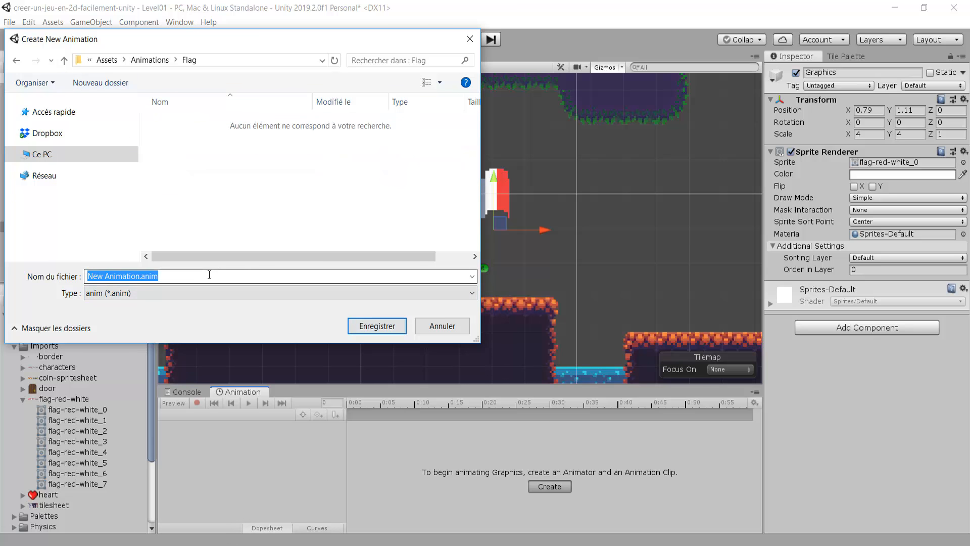
Name the new animation clip FlagMovement and save it in the Flag folder
left_click(148, 275)
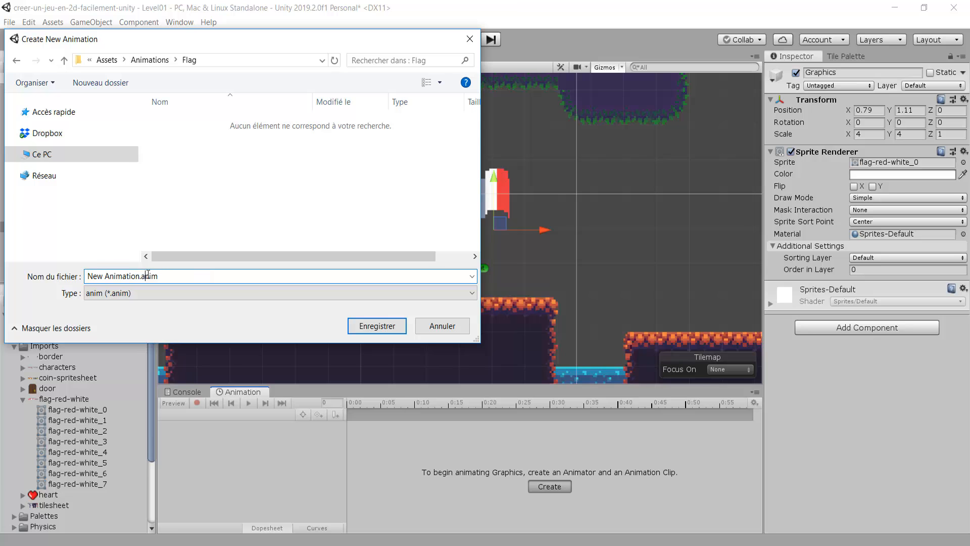
left_click_drag(139, 276, 28, 277)
type("FlagMovement")
key("Return")
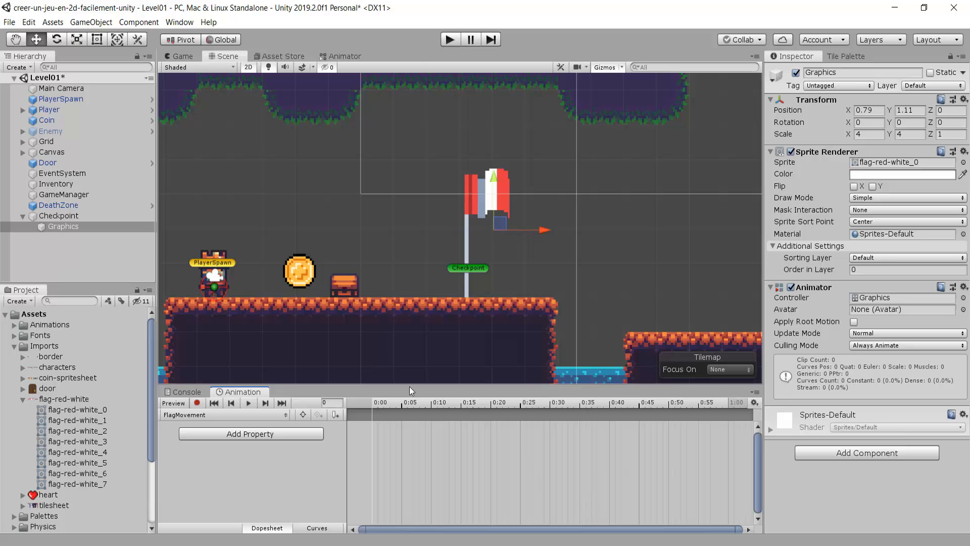
Start recording the FlagMovement clip with the Game view shown and place flag-red-white_0 as its first keyframe at 0:00
left_click_drag(427, 384, 434, 358)
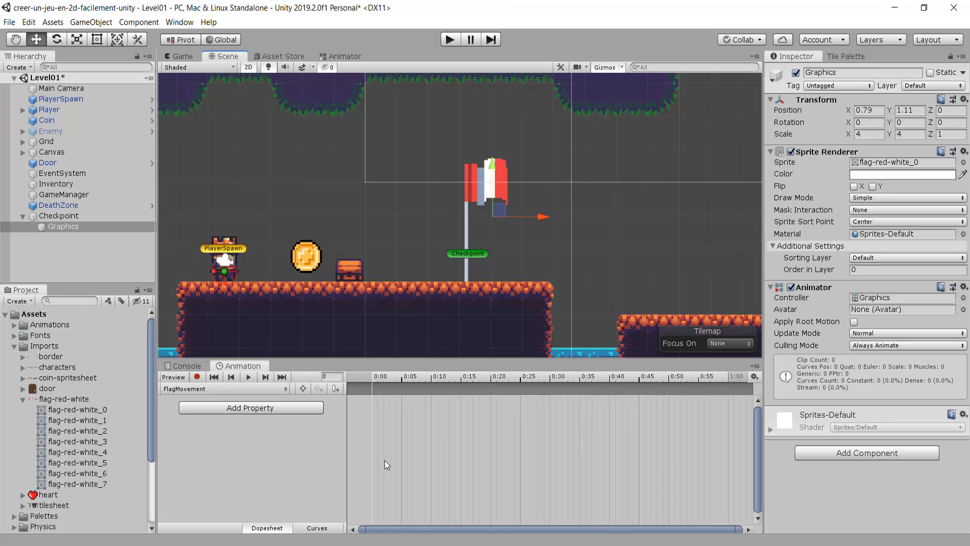
left_click(197, 377)
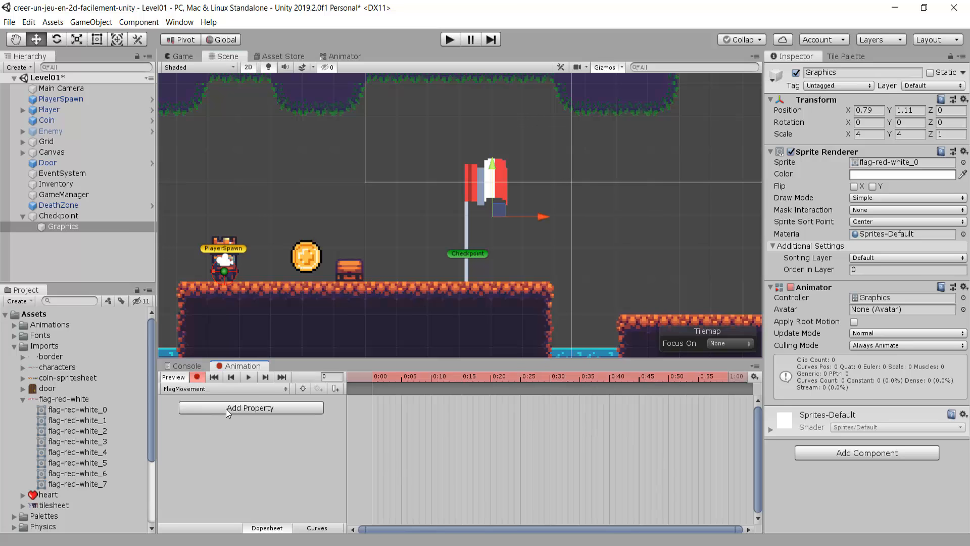
key("ctrl+2")
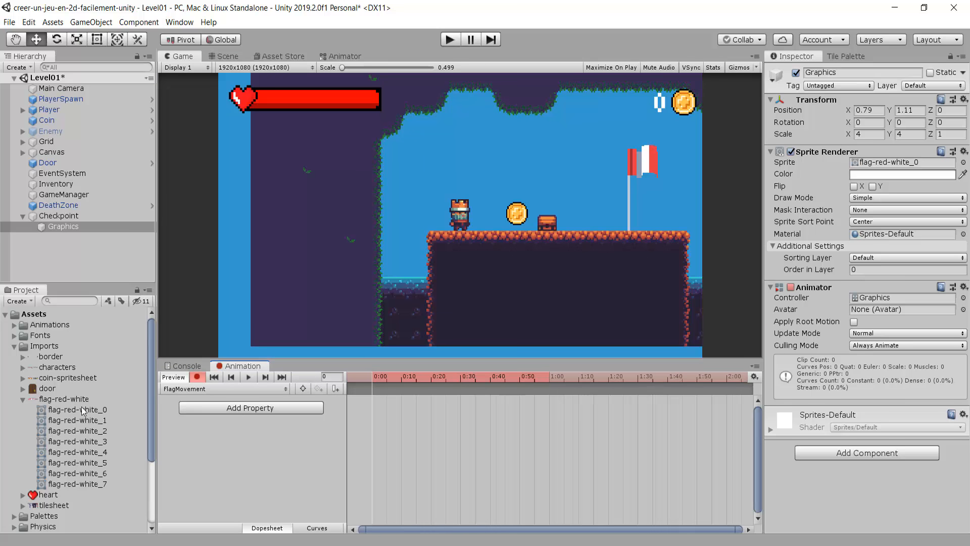
left_click(81, 400)
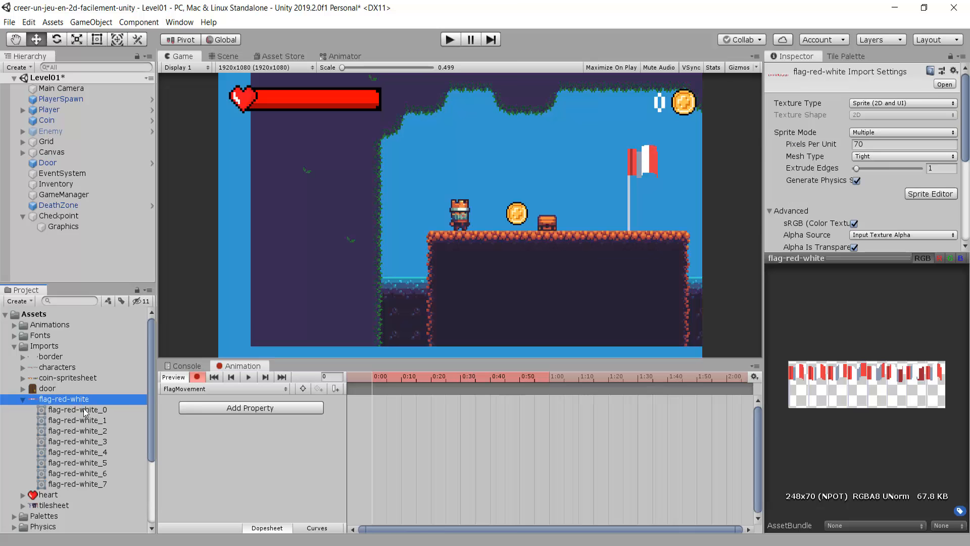
left_click(85, 410)
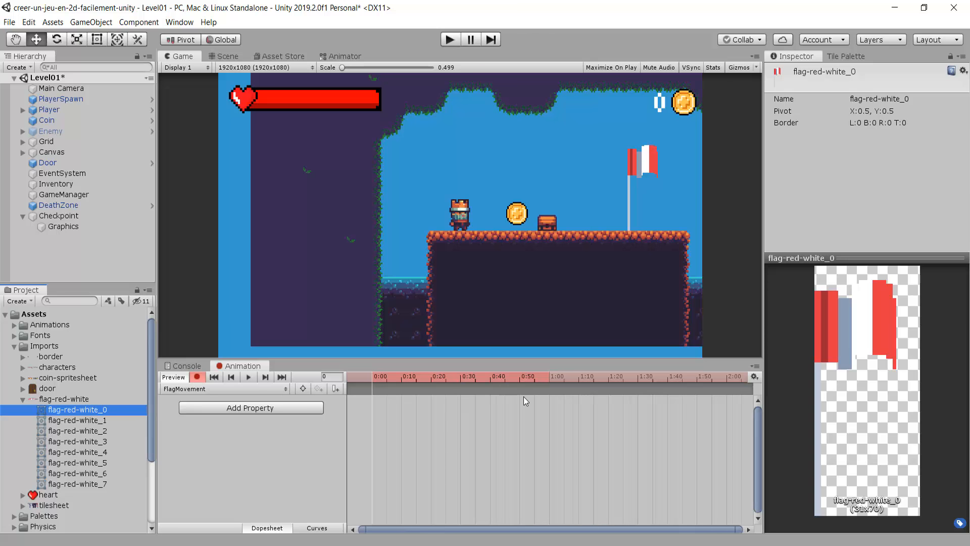
left_click_drag(94, 410, 370, 392)
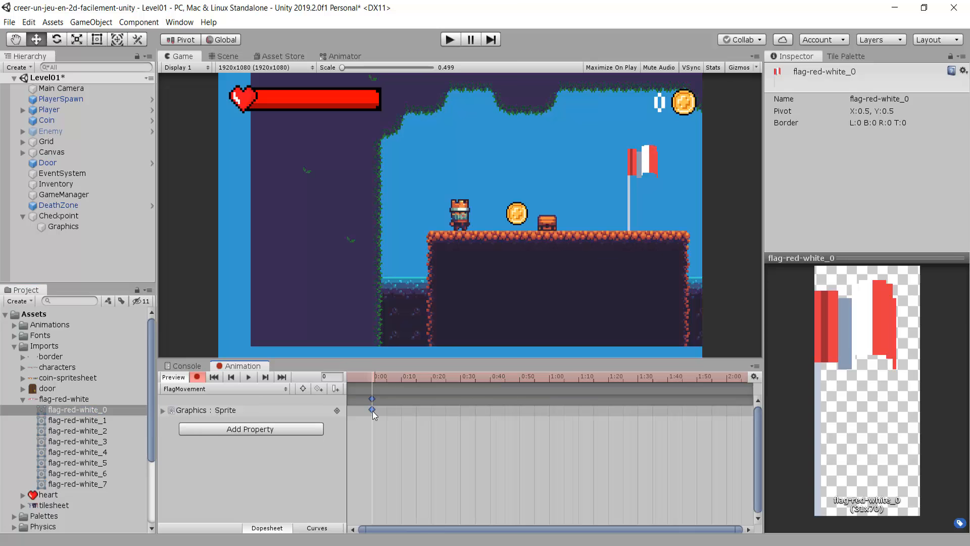
Add flag-red-white_1 through flag-red-white_7 as keyframes every 10 frames, and close the loop with flag-red-white_0 at 1:20
left_click(371, 402)
left_click_drag(93, 420, 402, 398)
left_click_drag(106, 433, 462, 398)
left_click_drag(107, 449, 490, 399)
left_click_drag(111, 462, 520, 398)
left_click_drag(112, 473, 579, 399)
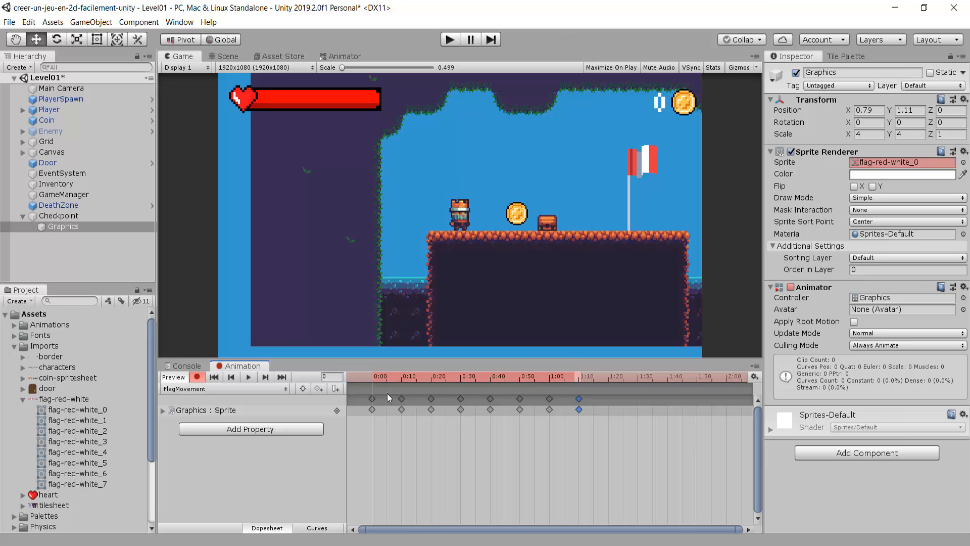
left_click_drag(71, 412, 610, 396)
Preview the flag animation, tighten its sprite keyframes to about 8 frames apart, ending around 1:04, and stop recording
left_click(396, 376)
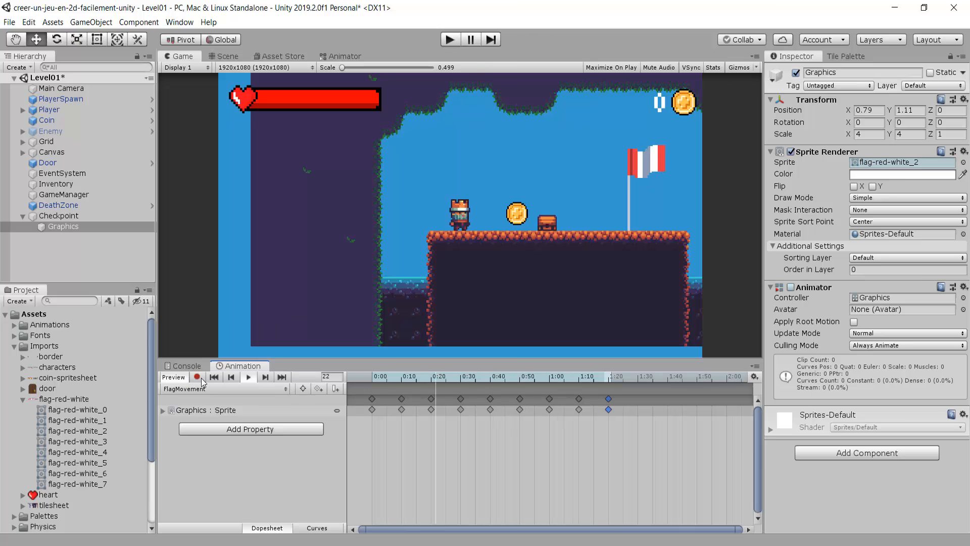
left_click(249, 378)
scroll(394, 412, "up", 2)
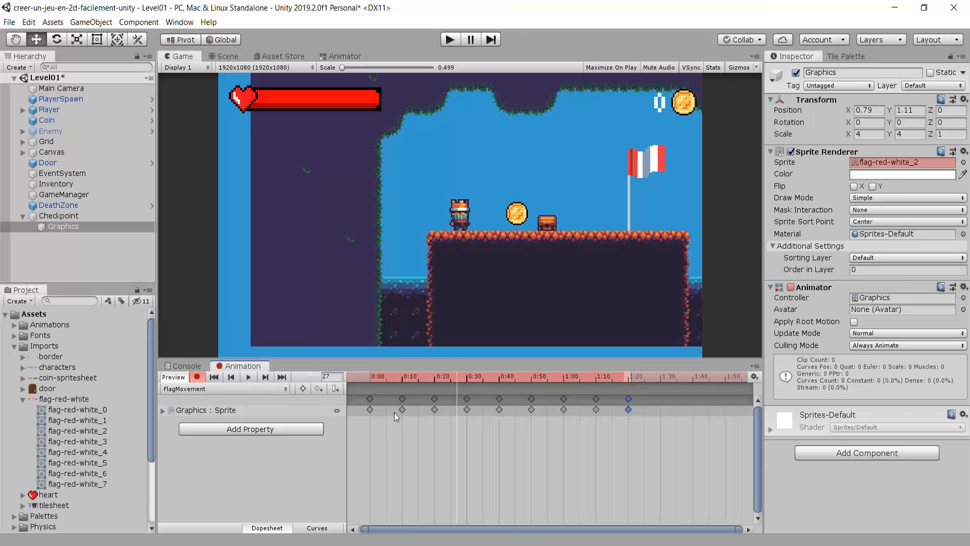
left_click_drag(406, 436, 441, 396)
mouse_move(438, 398)
left_mouse_down()
mouse_move(425, 400)
mouse_move(452, 399)
left_mouse_up()
left_click_drag(509, 399, 480, 399)
left_click_drag(544, 399, 508, 399)
left_click_drag(579, 399, 537, 399)
left_click_drag(614, 399, 566, 399)
left_click_drag(650, 400, 594, 403)
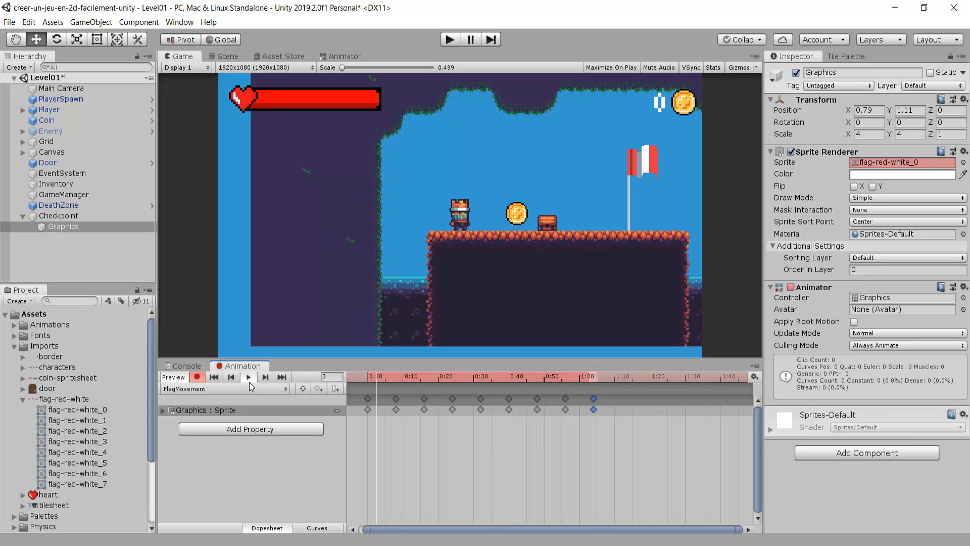
left_click(196, 377)
Bring up the Console and playtest the level, running the player past the animated checkpoint flag and back before stopping the game
left_click(183, 366)
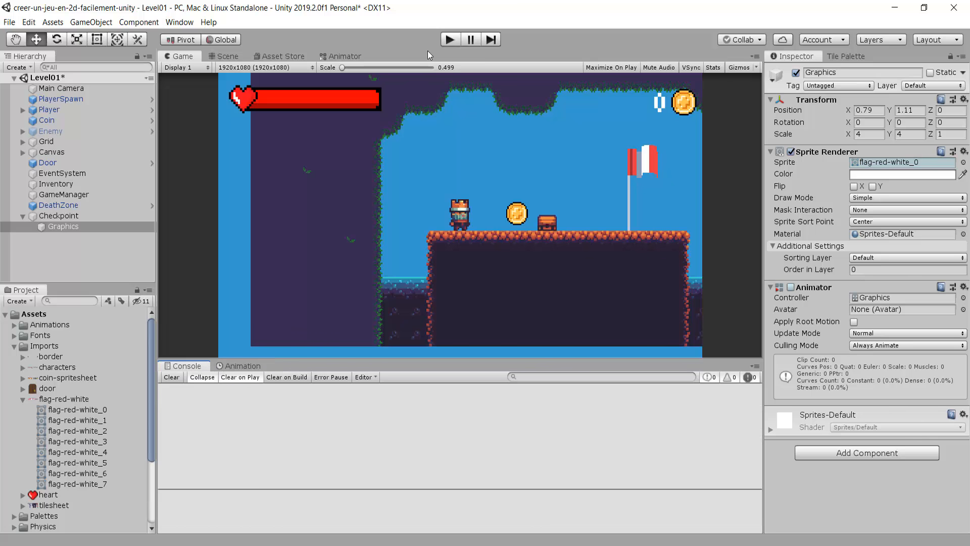
left_click(456, 39)
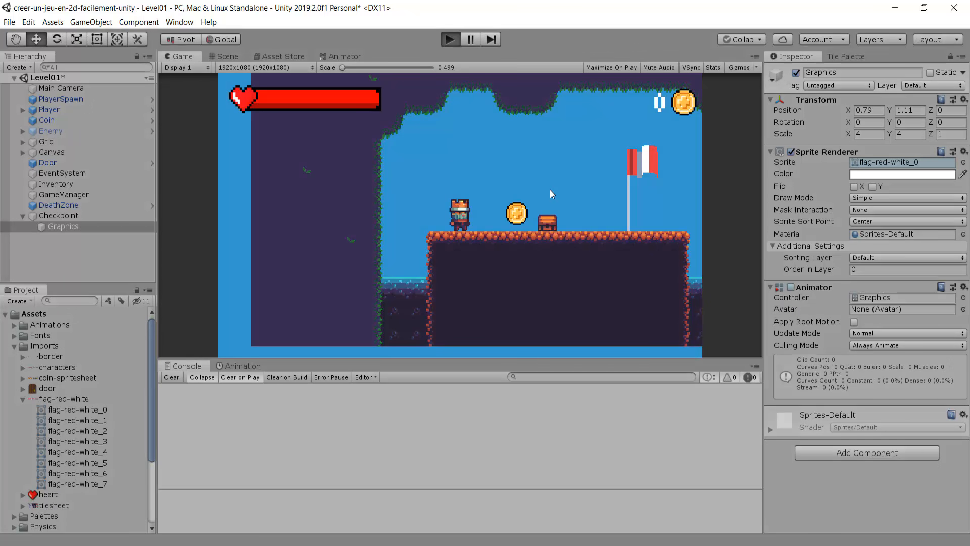
key("Right")
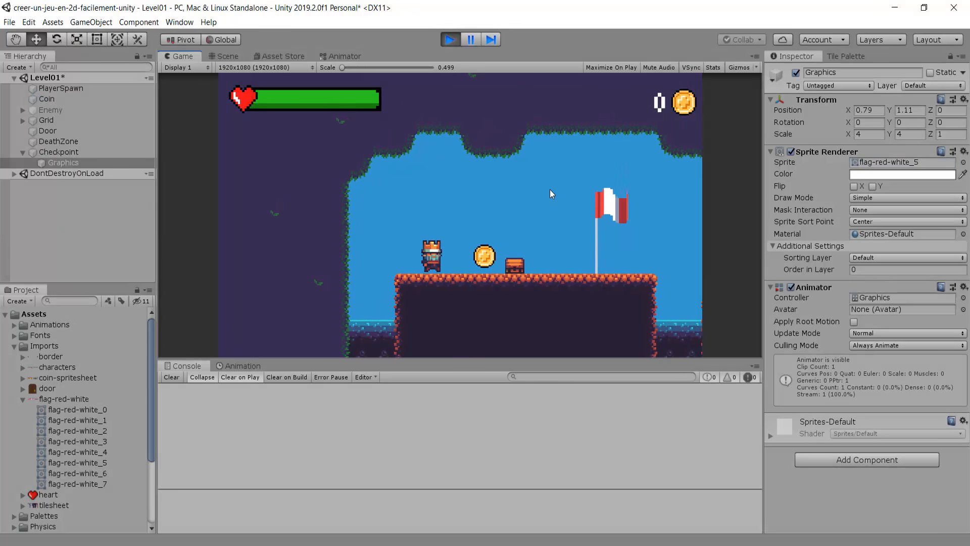
key("Right")
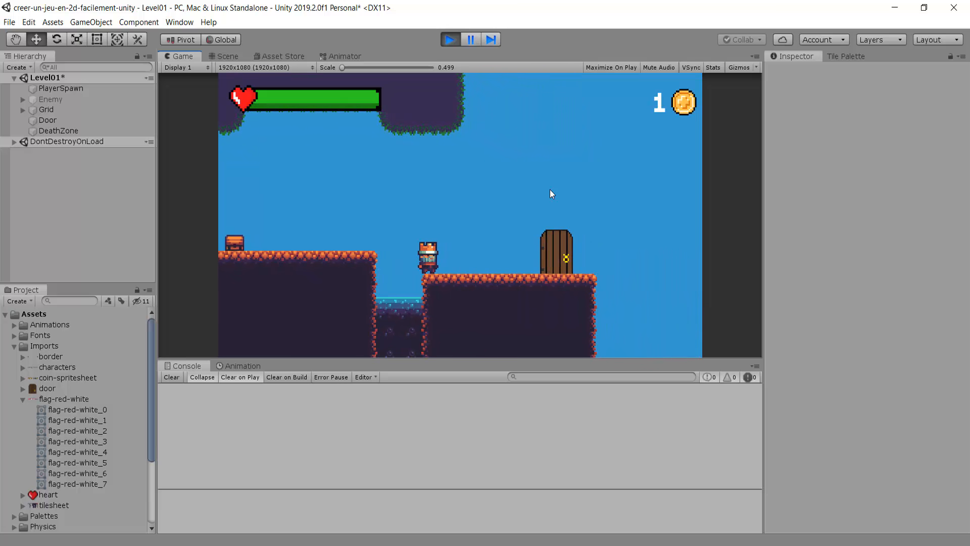
key("Left")
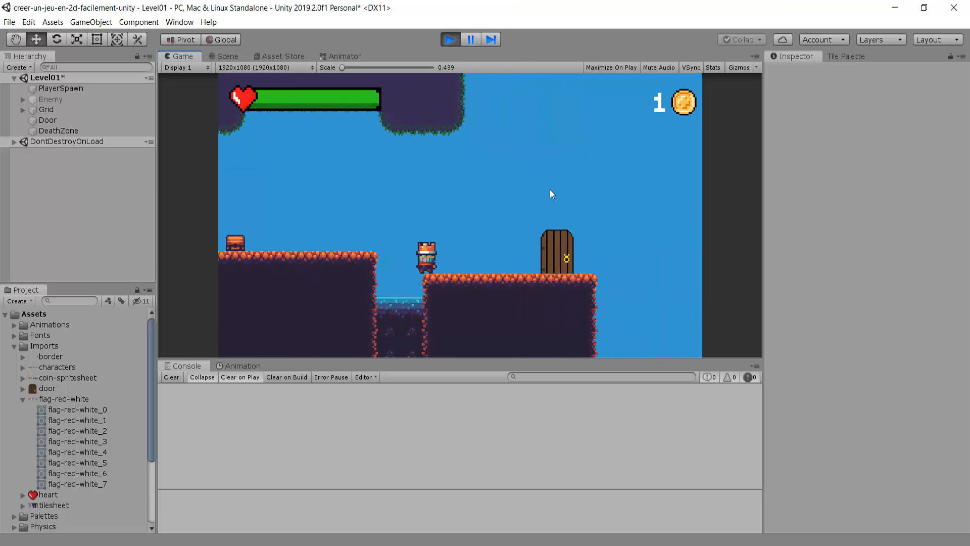
key("Left")
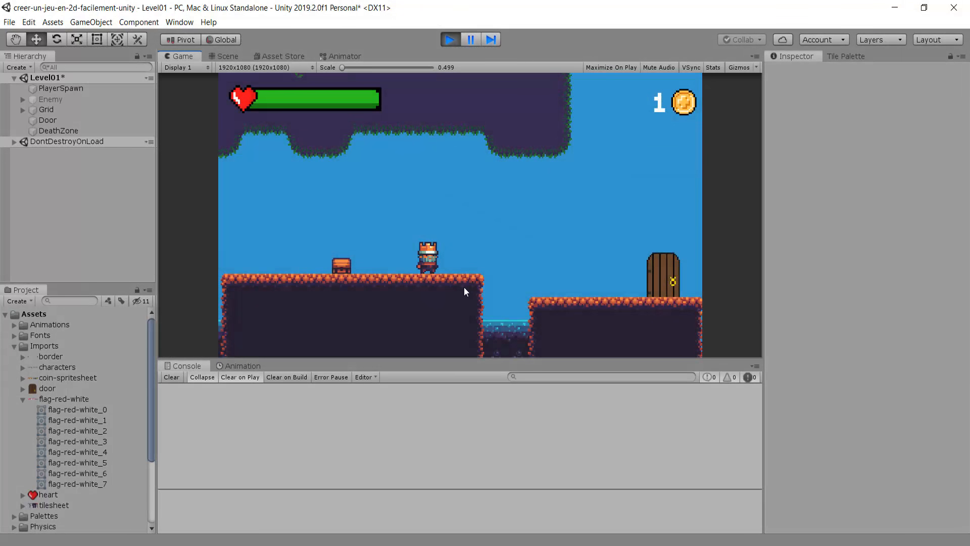
key("ctrl+p")
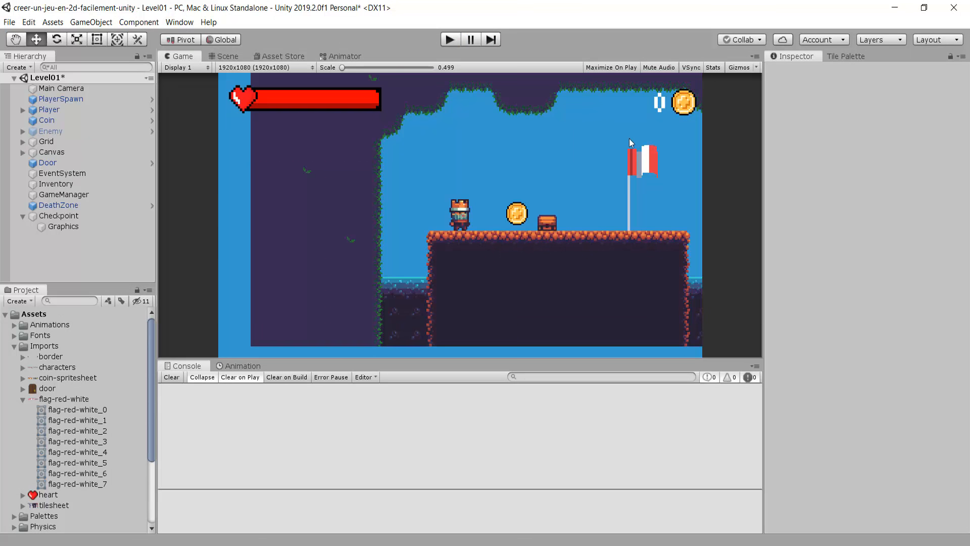
Examine the Destroy(gameObject) line of Checkpoint.cs in Visual Studio and the enabled state of the Checkpoint's Box Collider 2D in Unity
key("alt+Tab")
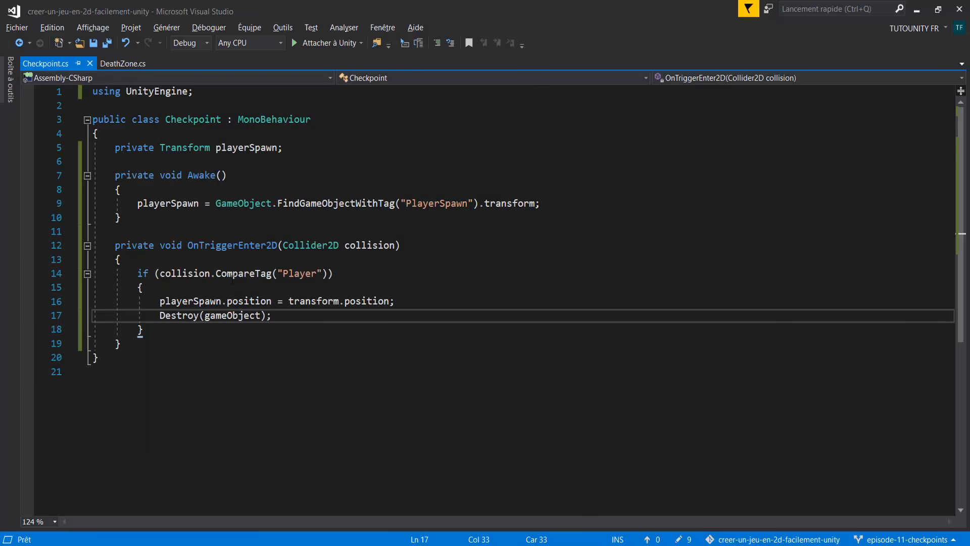
left_click_drag(166, 314, 289, 317)
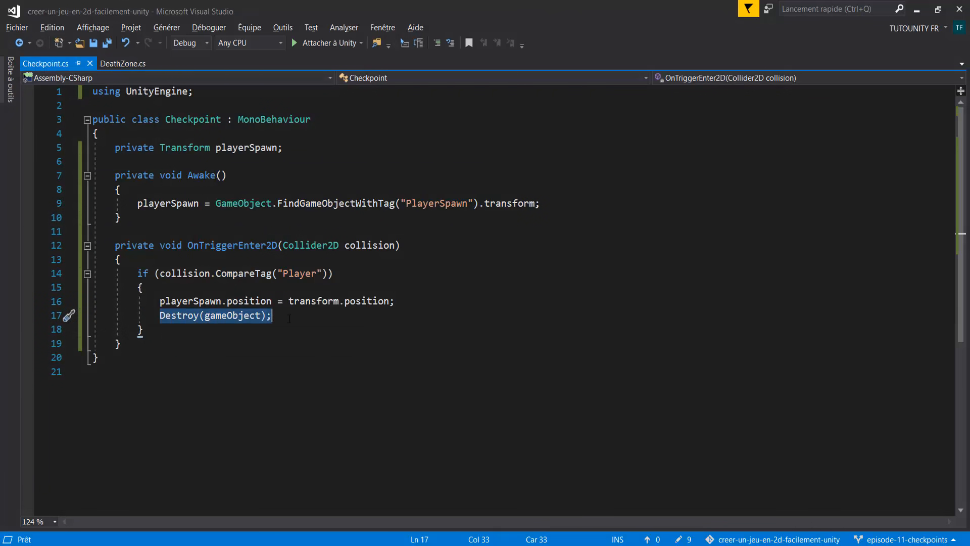
left_click(288, 317)
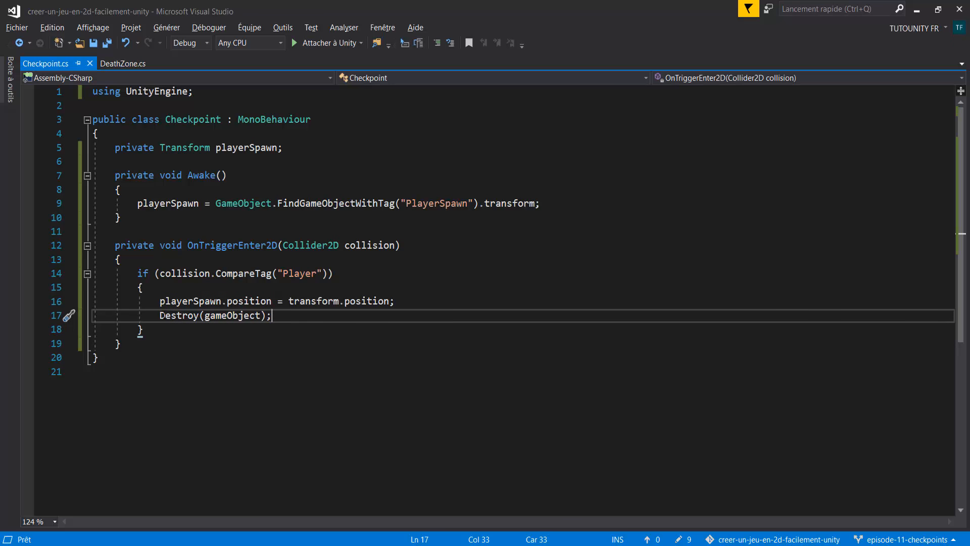
left_click_drag(160, 315, 293, 316)
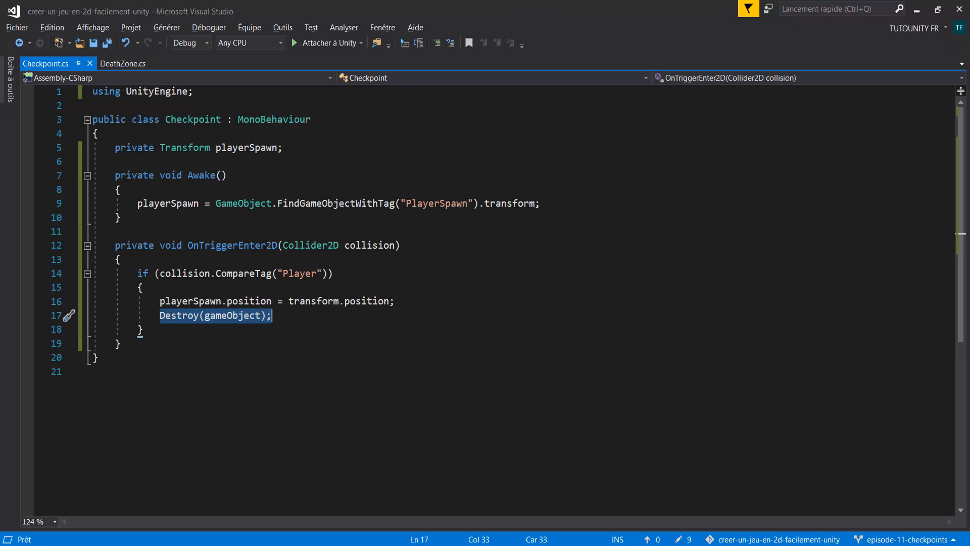
key("alt+Tab")
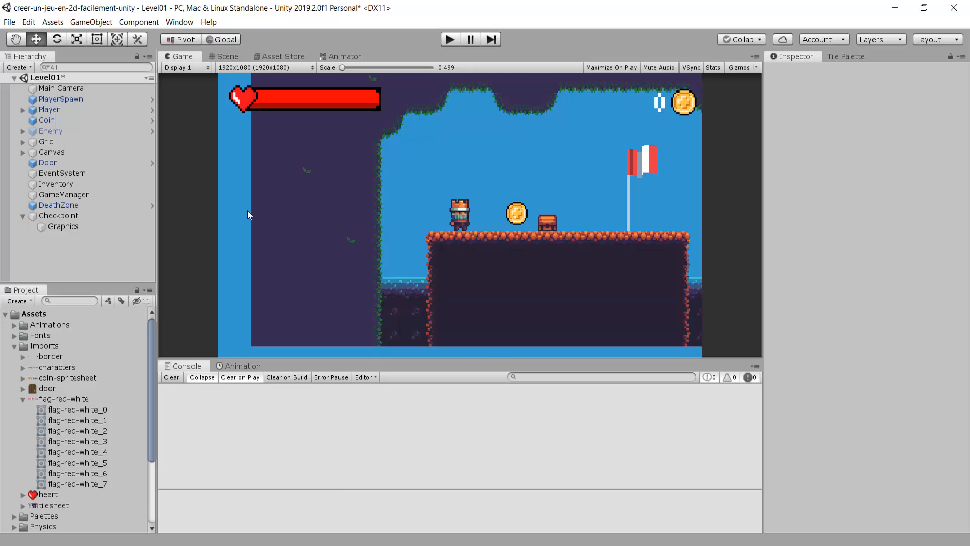
left_click(68, 216)
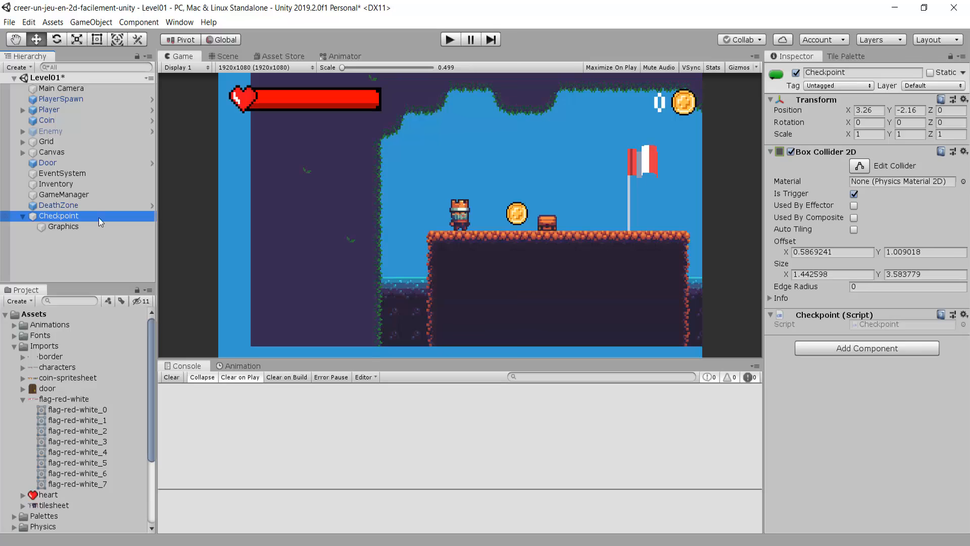
left_click(791, 151)
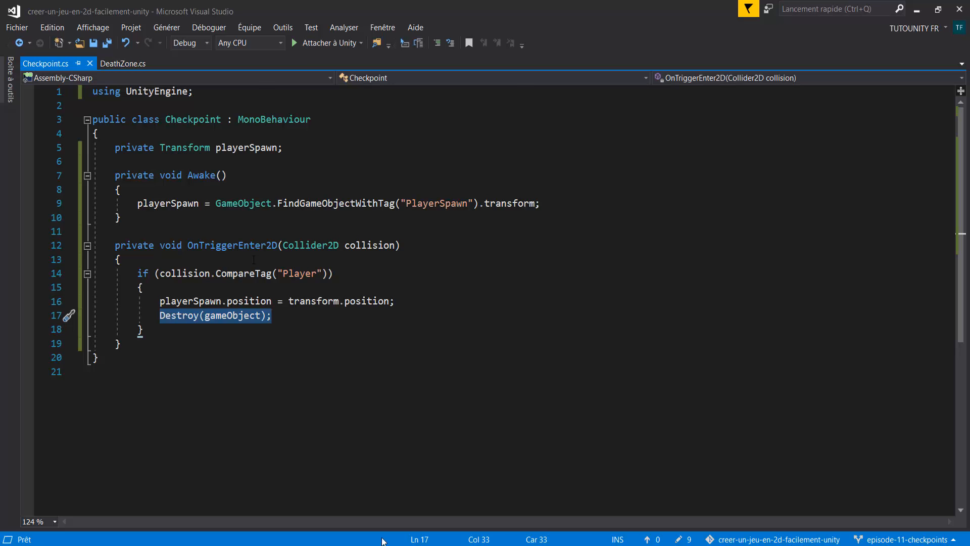
Replace Destroy(gameObject); in Checkpoint.cs with gameObject.GetComponent<BoxCollider2D>().enabled = false;, save the script and return to Unity
left_click(282, 326)
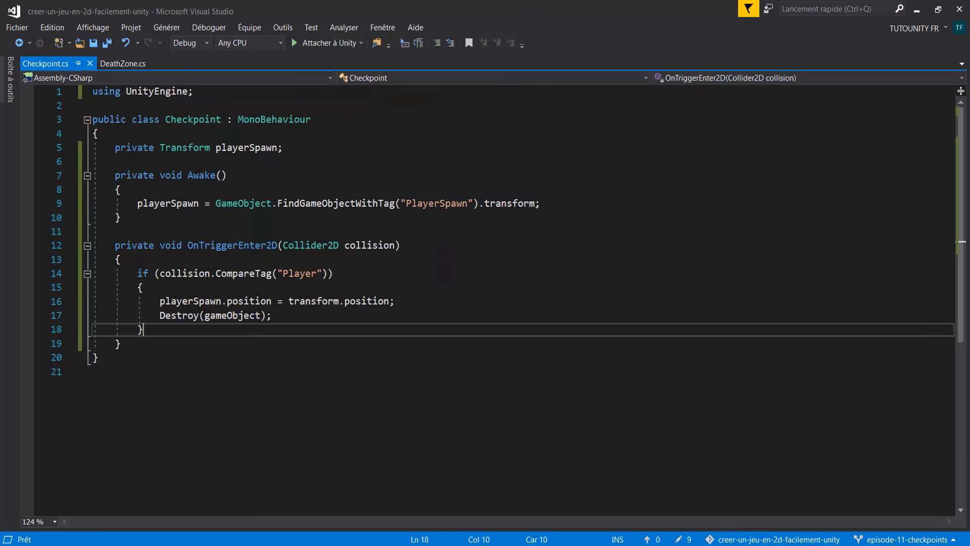
left_click_drag(279, 318, 157, 316)
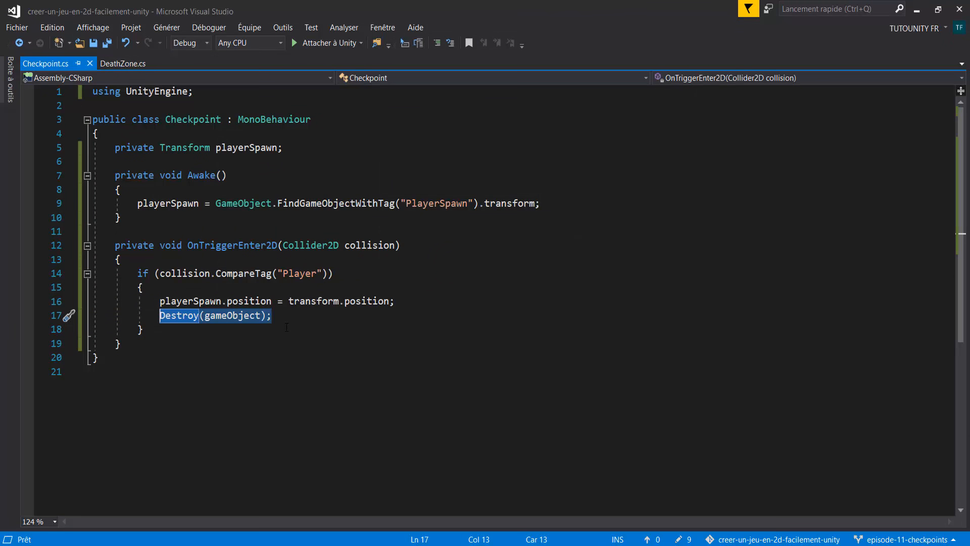
key("Delete")
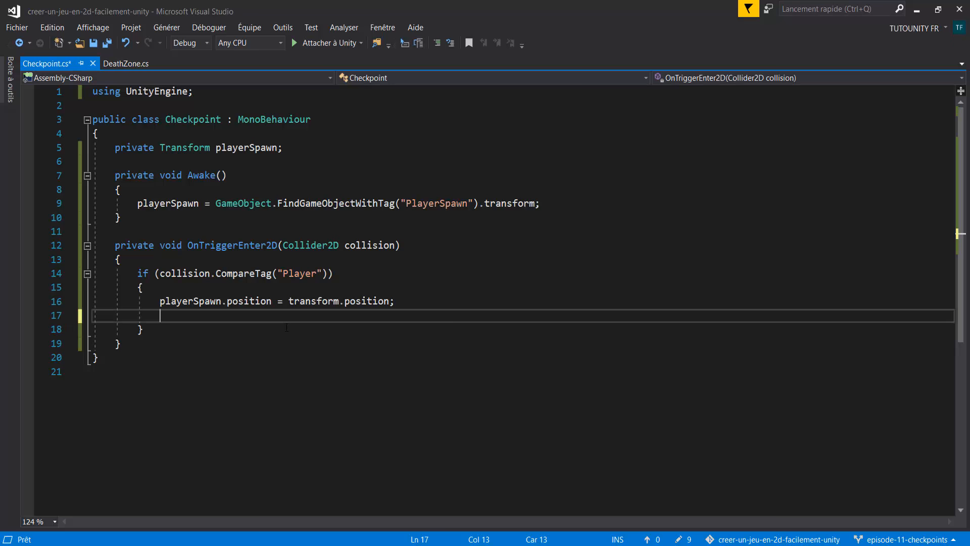
type("game")
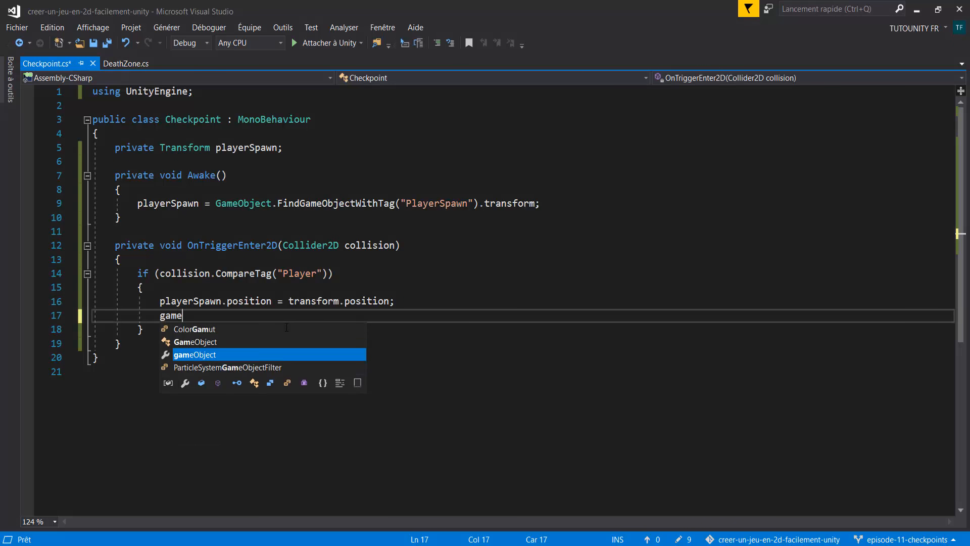
type("Object.get")
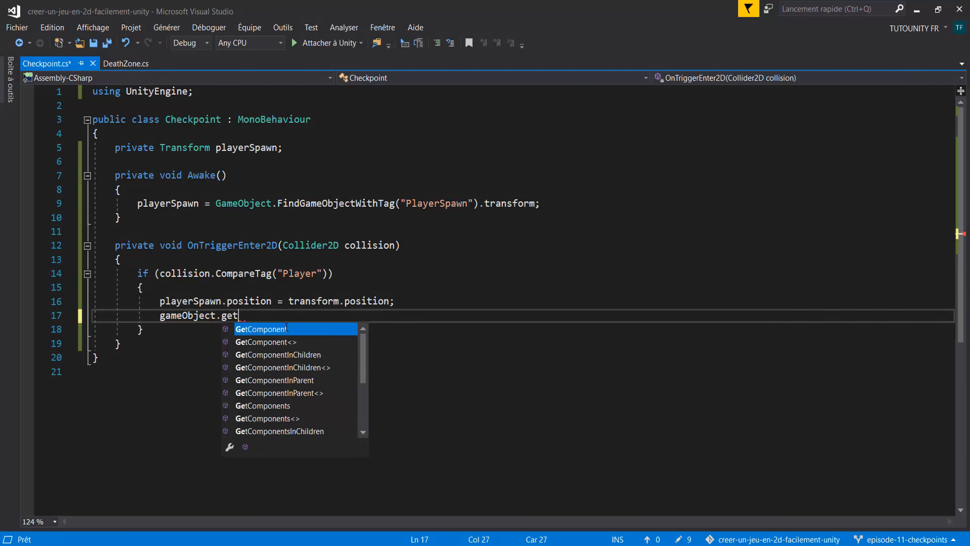
type("com<box")
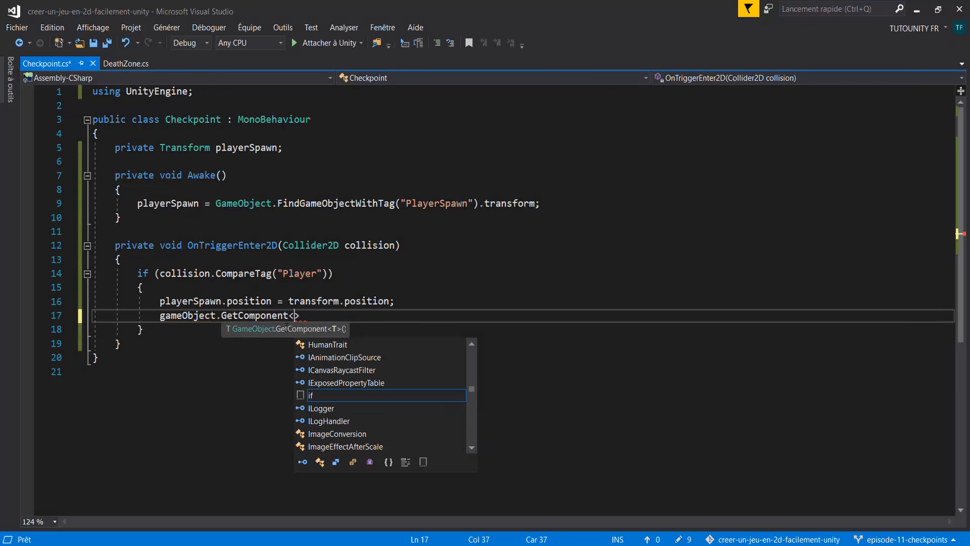
type("coll")
key("Down")
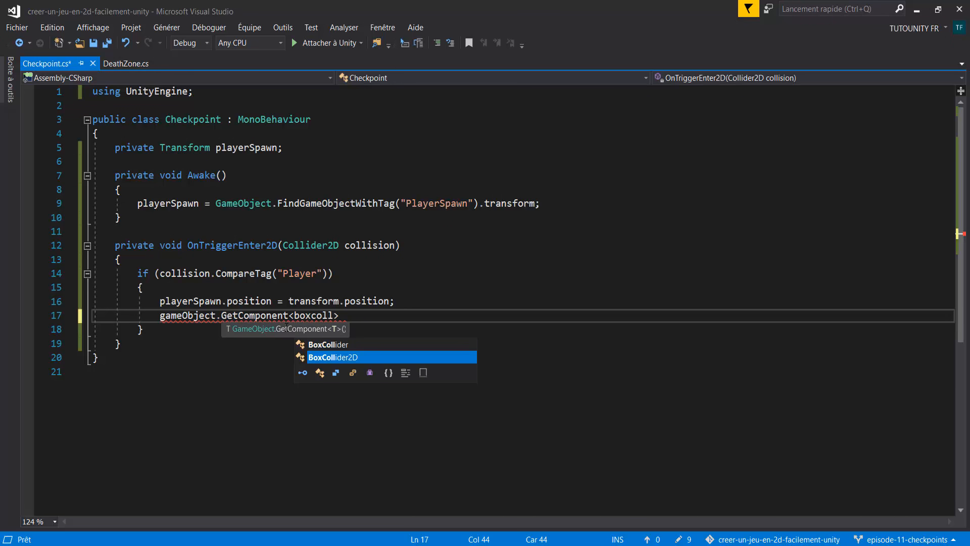
type("ider2D>().")
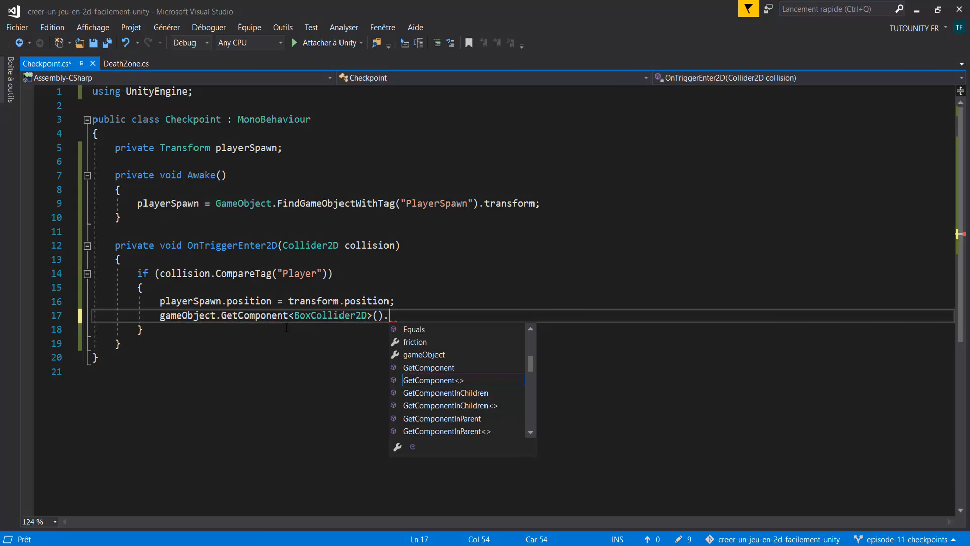
type("enabled = false;")
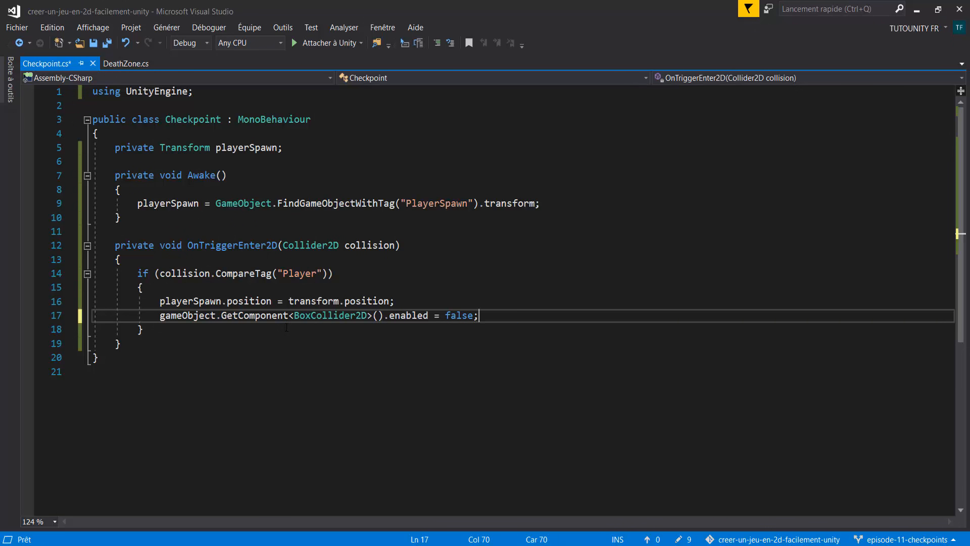
key("ctrl+s")
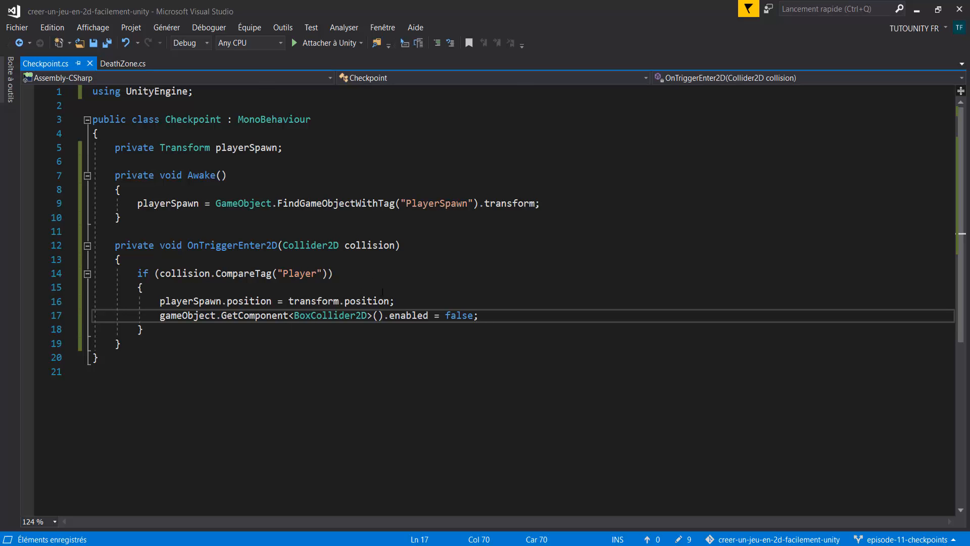
key("alt+Tab")
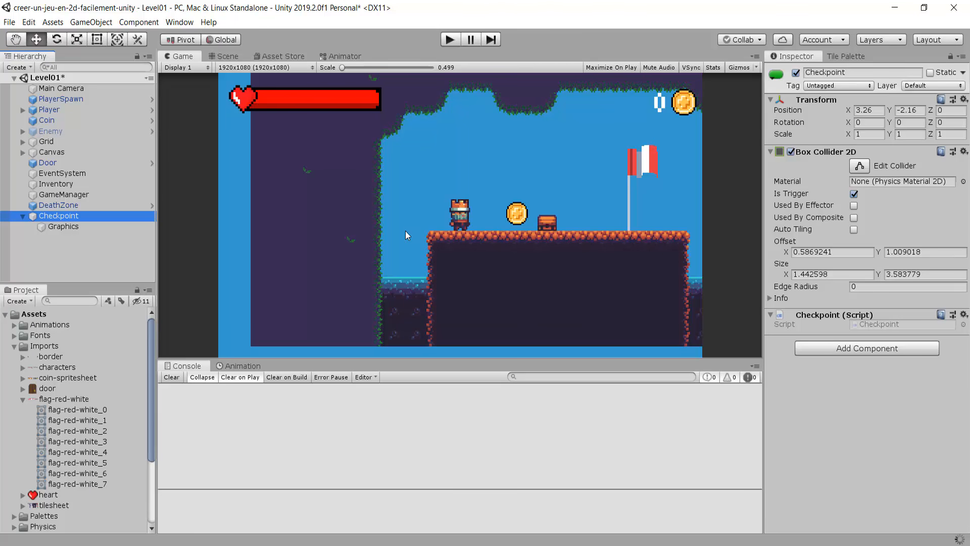
Playtest the level, running the player through the checkpoint flag while checking the enabled state of the Checkpoint's Box Collider 2D
left_click(450, 40)
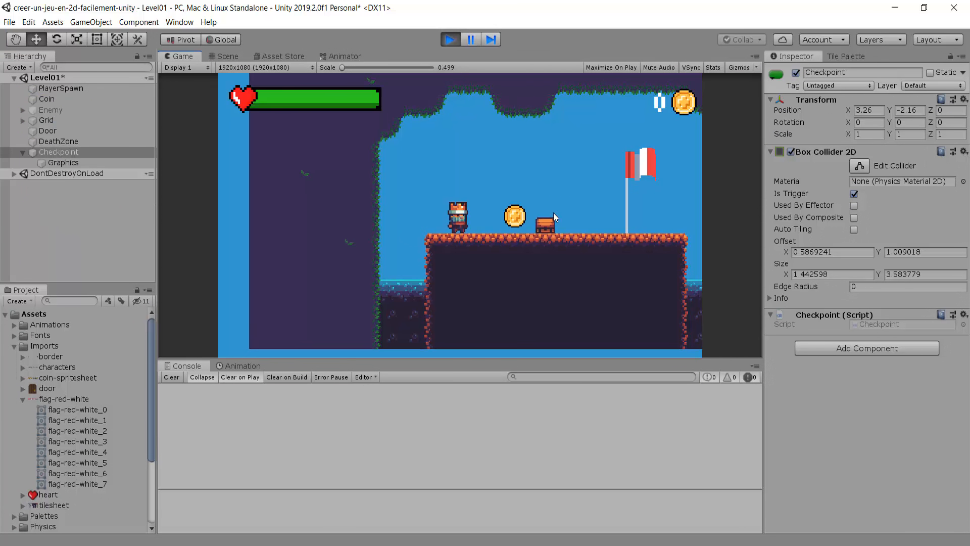
key("Right")
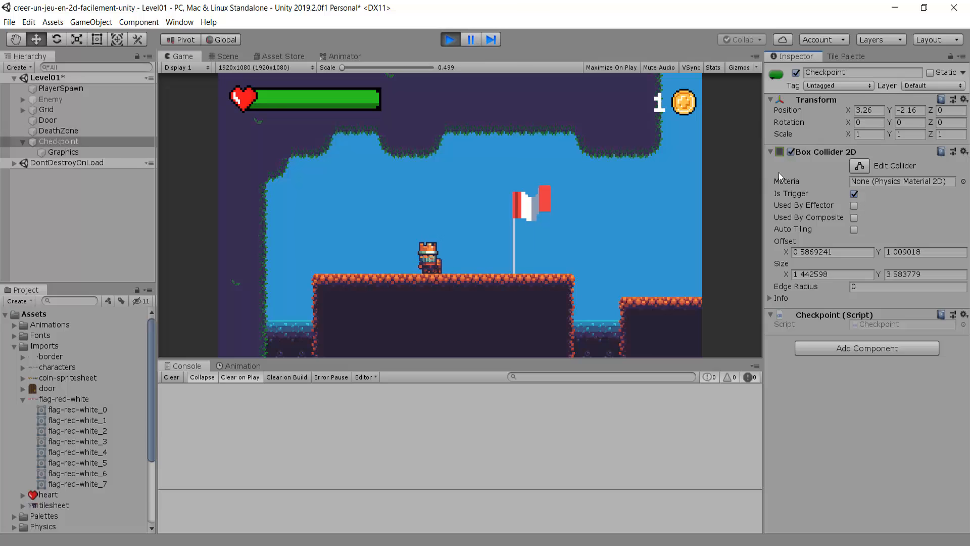
left_click(818, 153)
left_click(820, 153)
key("Right")
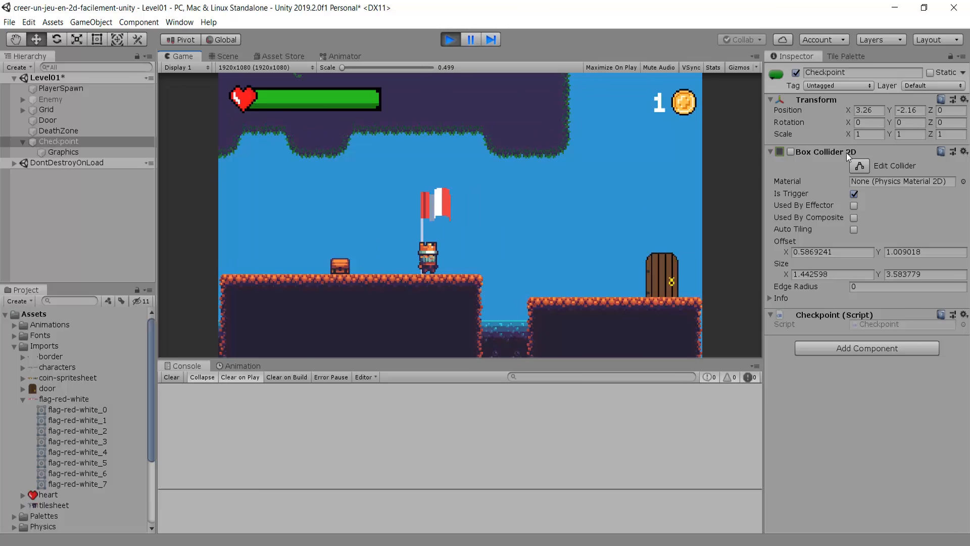
key("Right")
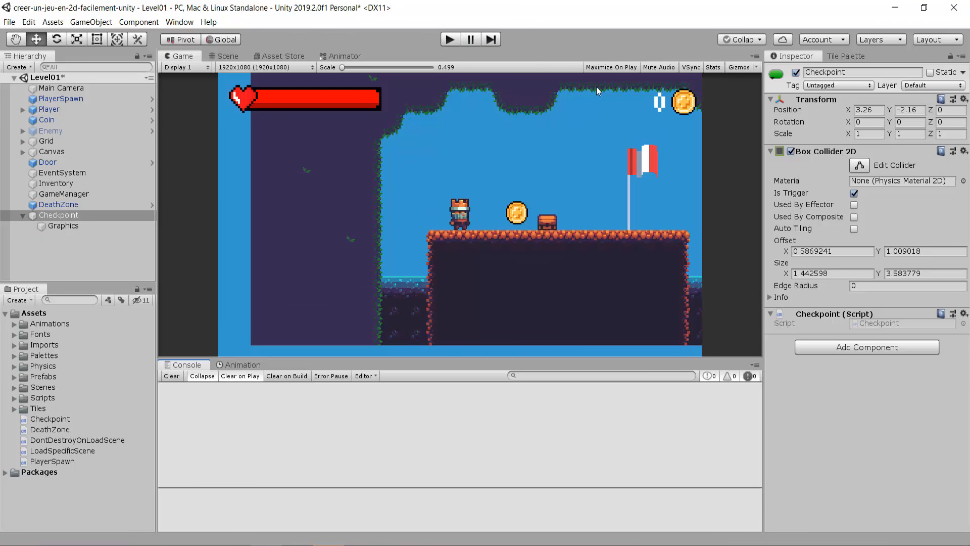
Return to the Scene view and save the Checkpoint object as a prefab in the Prefabs folder, then select that prefab asset
left_click(226, 57)
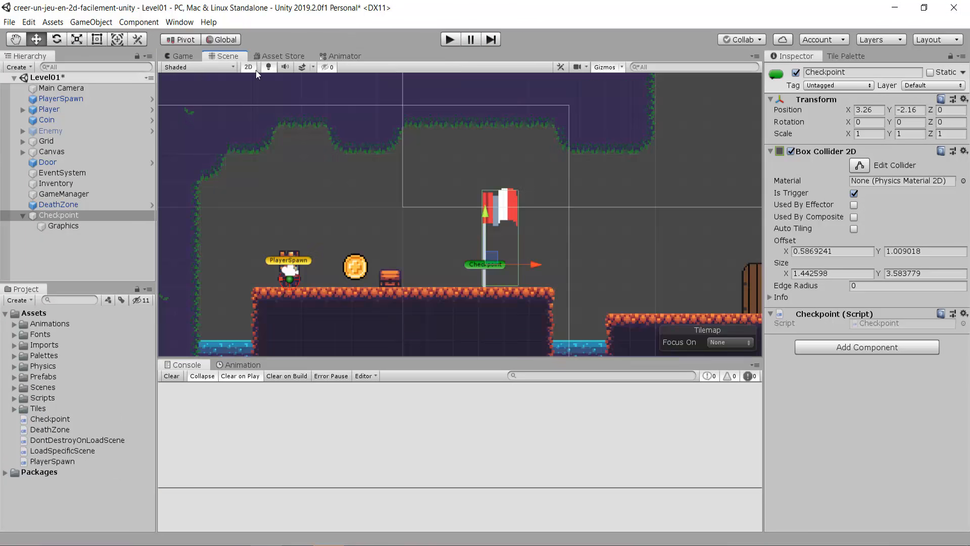
scroll(355, 250, "up", 1)
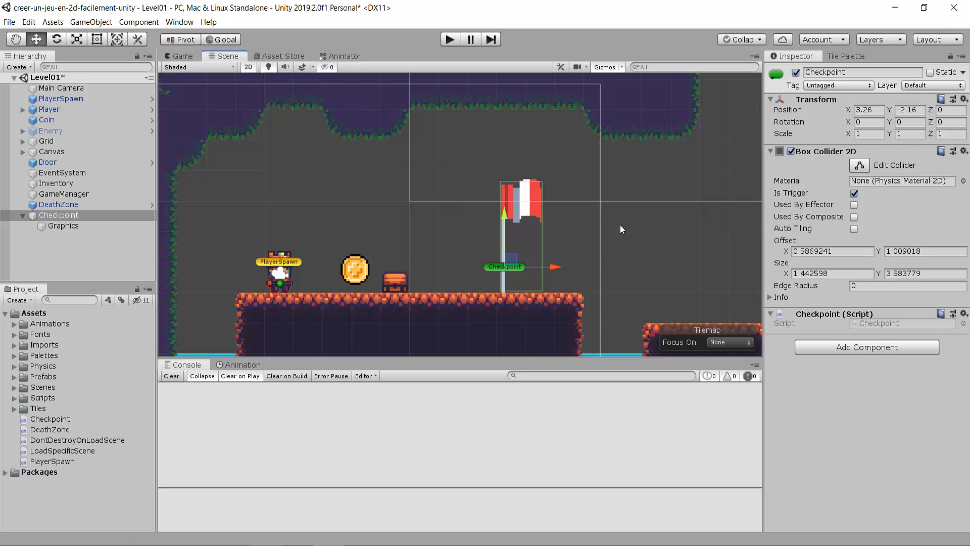
left_click(23, 215)
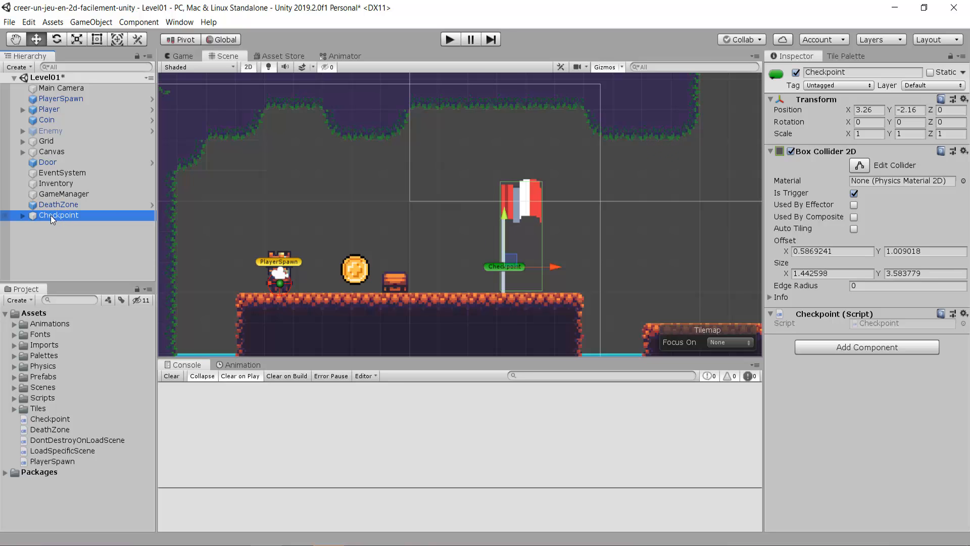
left_click(44, 376)
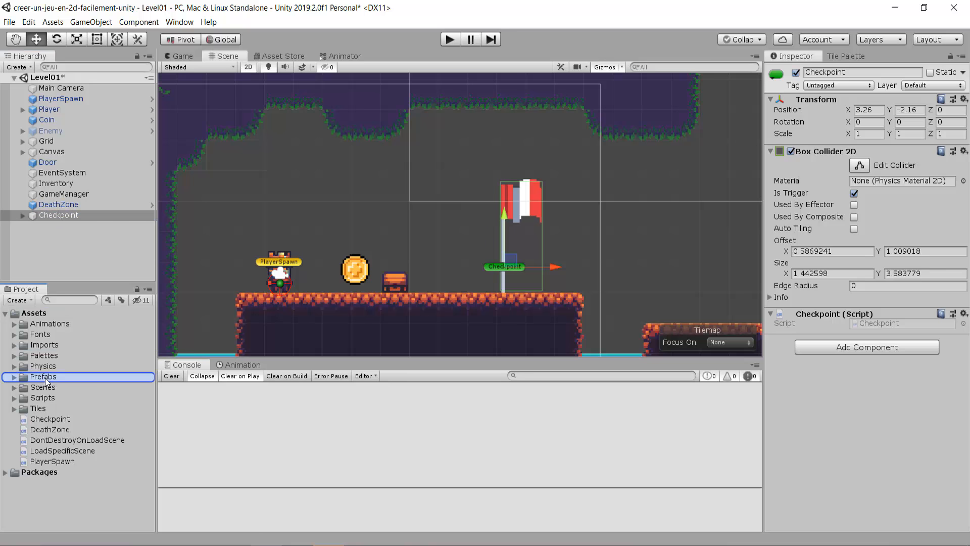
left_click_drag(45, 377, 44, 378)
left_click(87, 387)
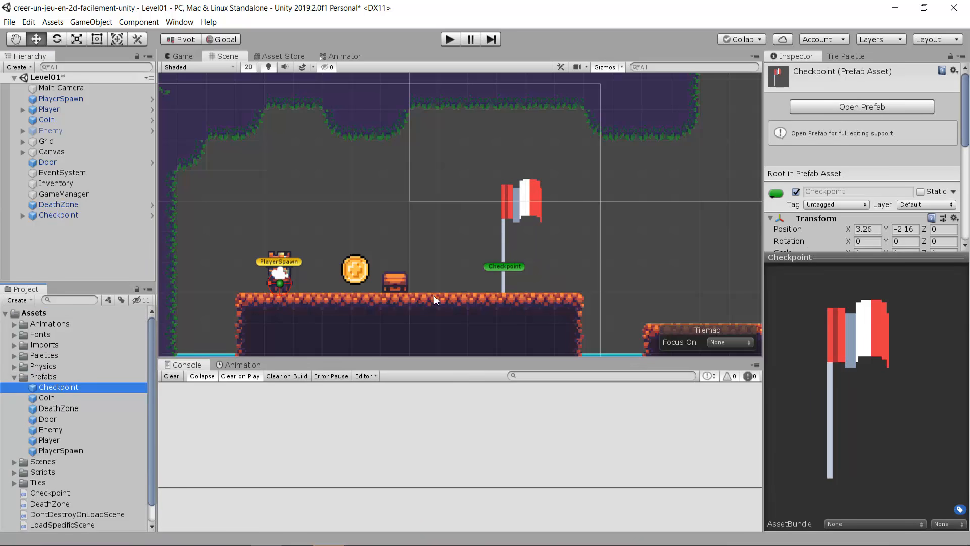
Try placing a second instance of the Checkpoint prefab in the scene, to the right of the door
scroll(434, 295, "down", 5)
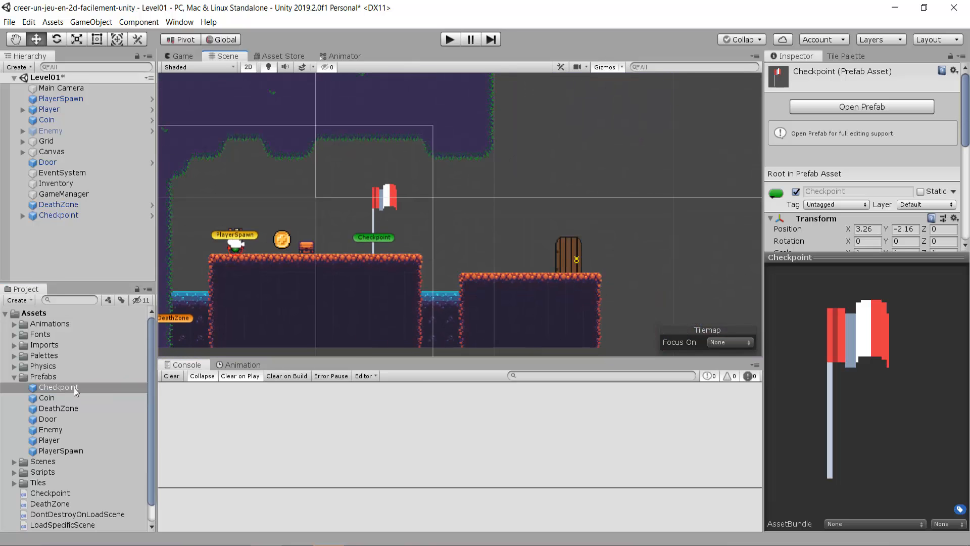
left_click_drag(55, 387, 706, 244)
Move the Checkpoint, DeathZone, DontDestroyOnLoadScene, LoadSpecificScene and PlayerSpawn scripts into the Scripts folder
left_click(14, 377)
left_click(43, 420)
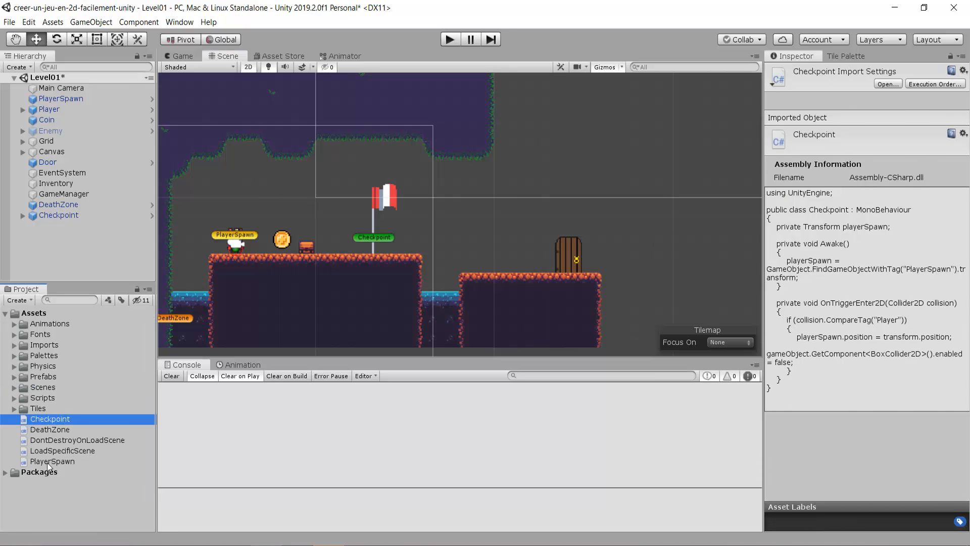
left_click(49, 461, "shift")
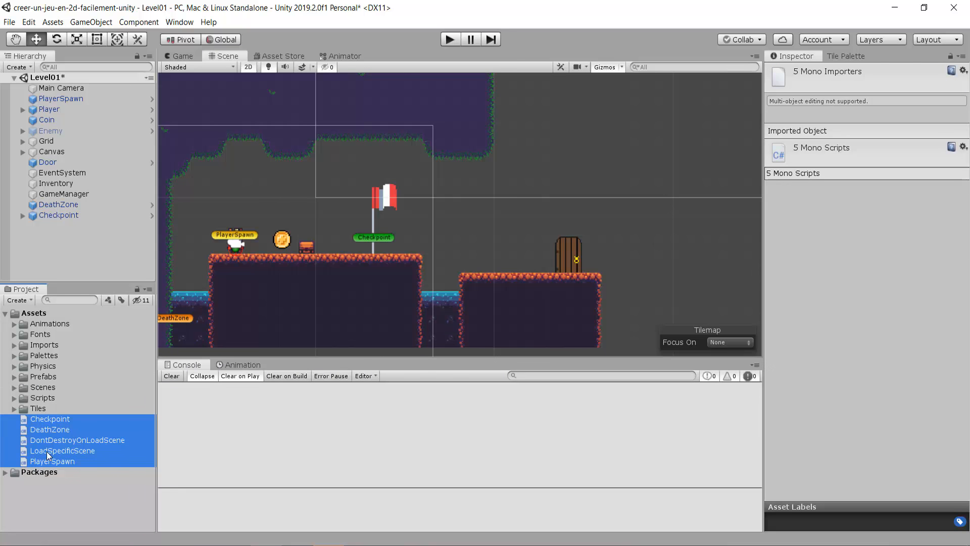
left_click_drag(55, 449, 40, 399)
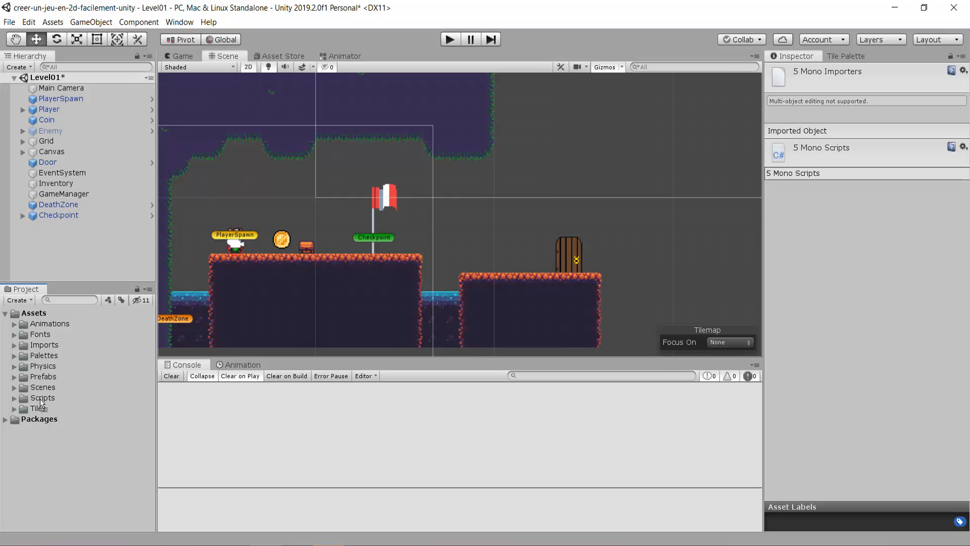